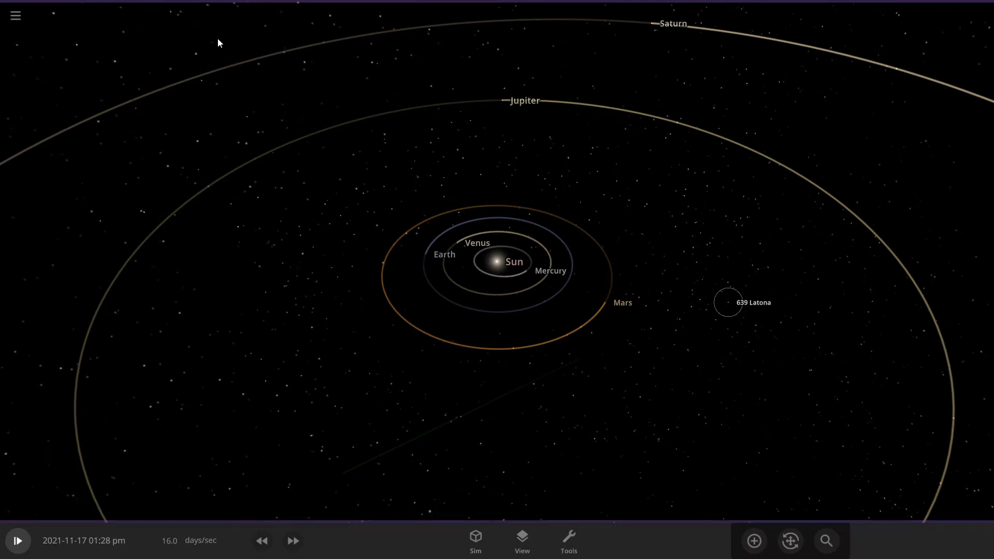
Select Neptune in the solar system and bring the moons orbiting it into view.
scroll(807, 401, down, 5)
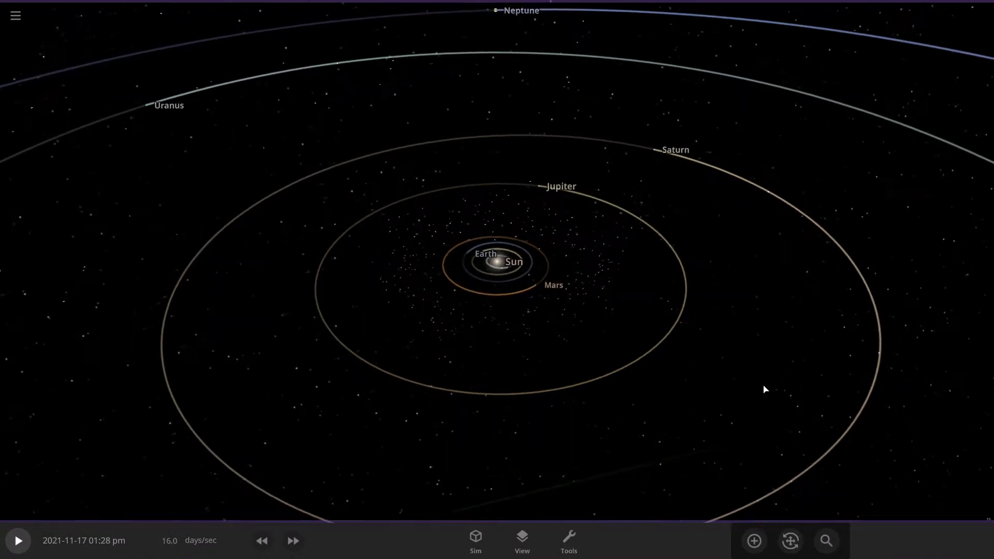
scroll(763, 385, up, 3)
drag(764, 385, 764, 362)
scroll(764, 362, down, 2)
scroll(763, 370, down, 3)
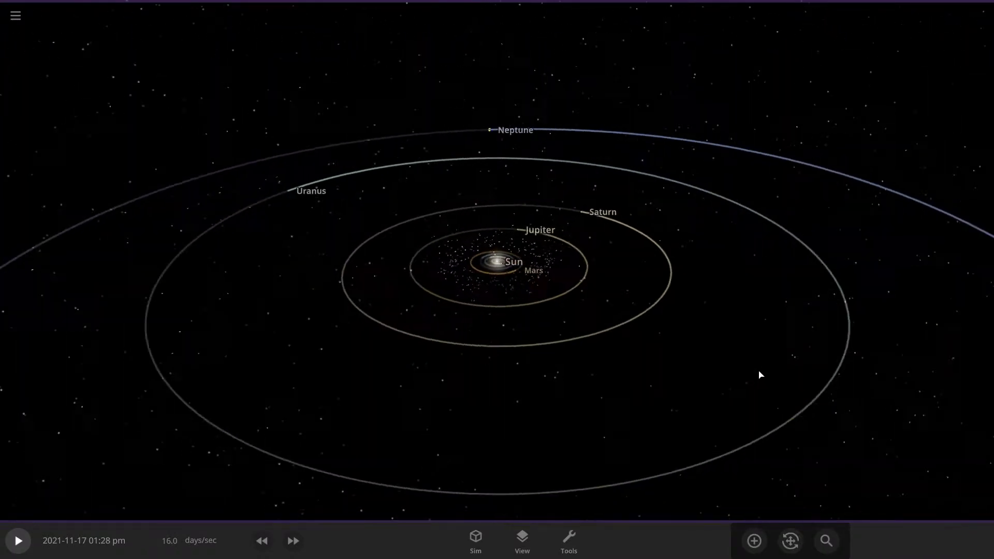
click(510, 117)
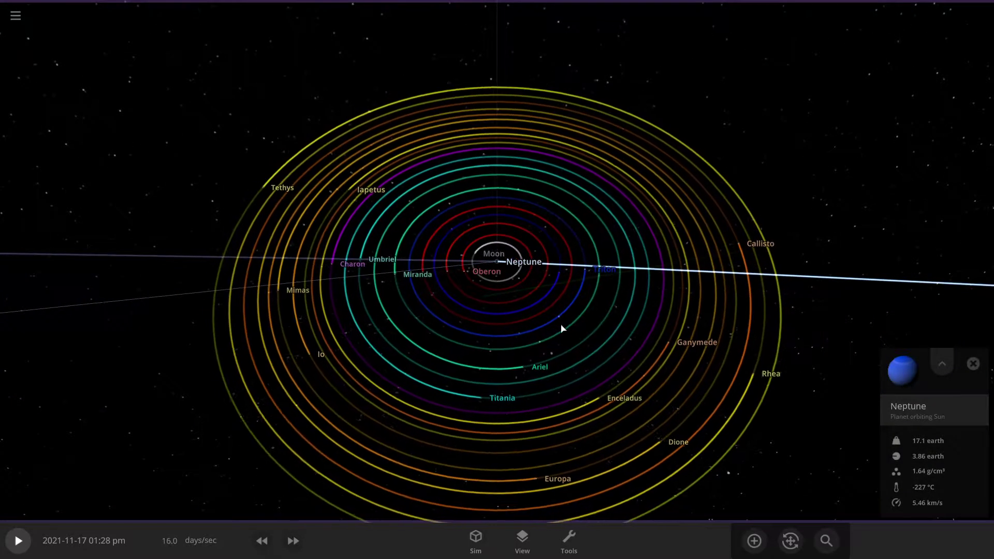
click(16, 16)
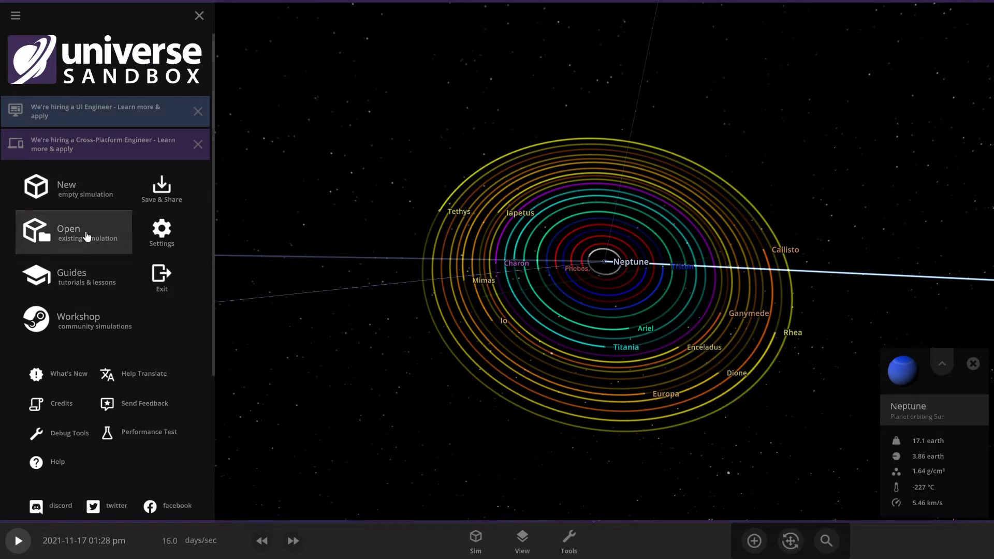
click(74, 235)
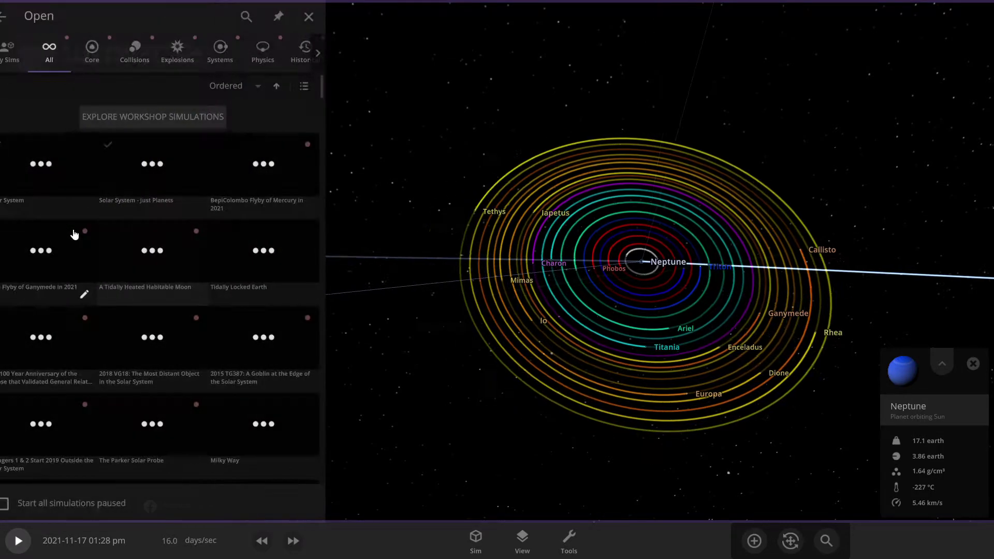
click(21, 52)
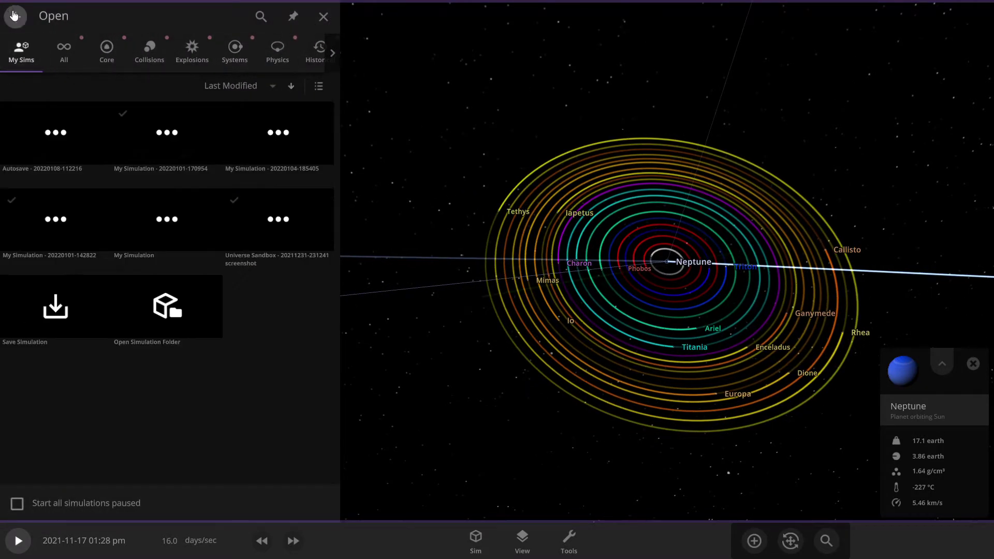
click(15, 16)
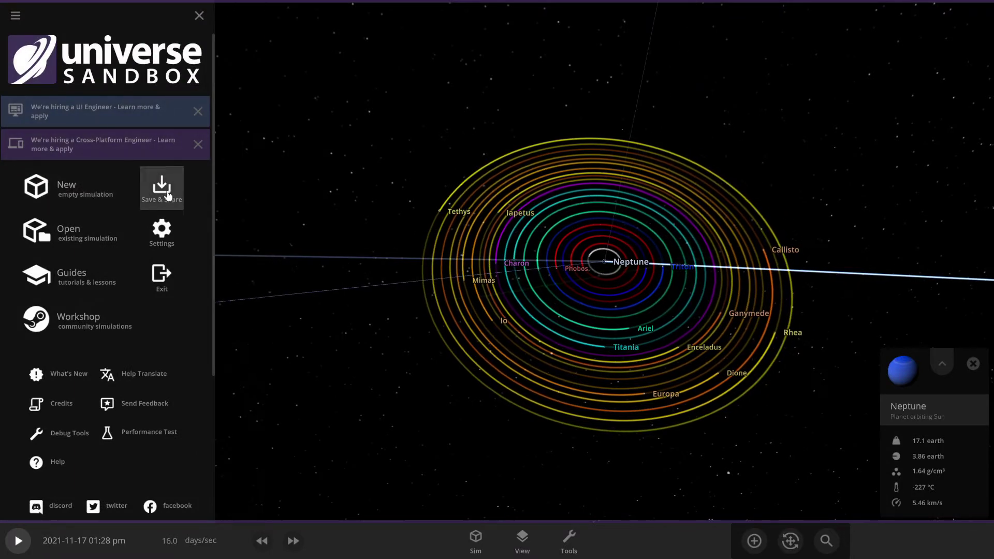
click(167, 194)
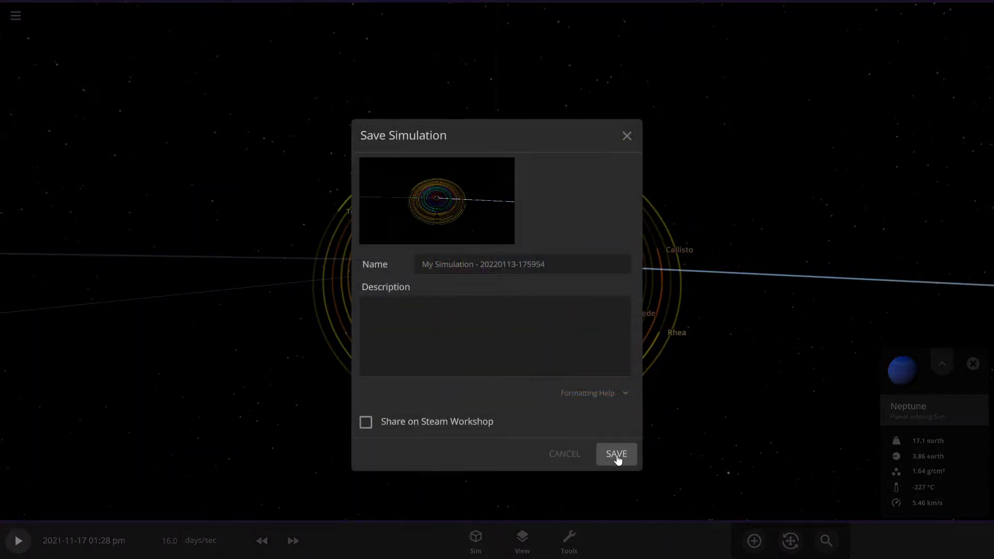
click(617, 454)
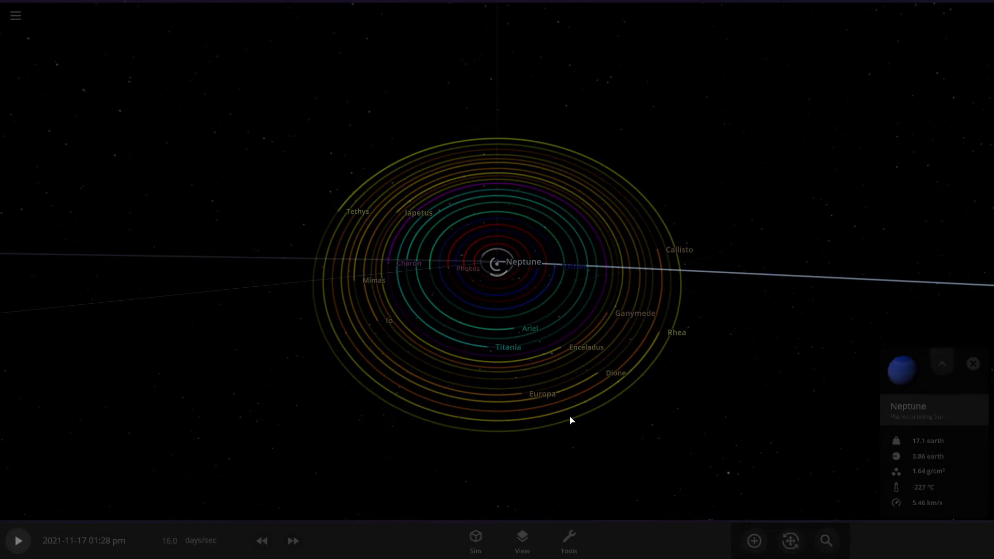
Change the interface color of the moon Oberon to cyan in its appearance properties.
drag(636, 414, 450, 280)
scroll(623, 380, up, 1)
scroll(583, 402, up, 4)
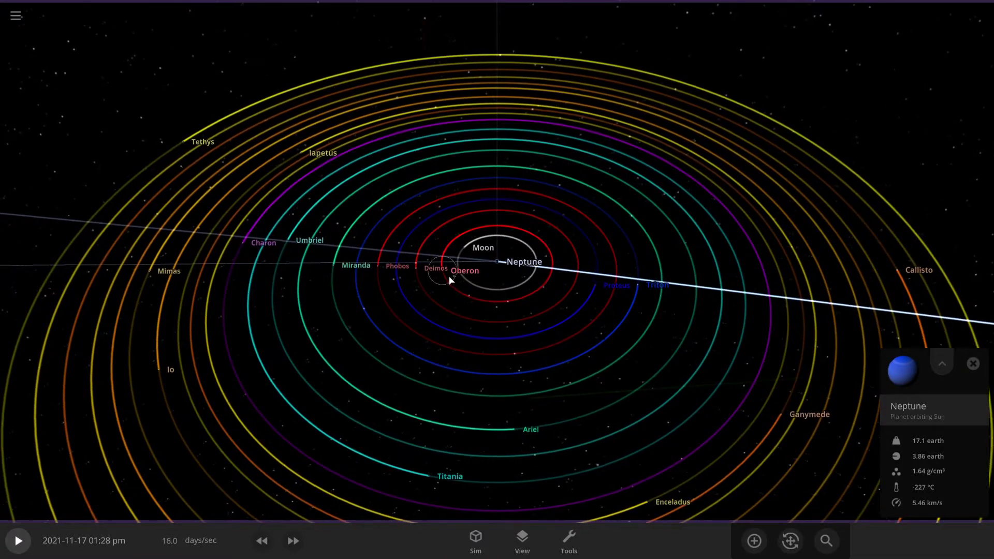
click(942, 364)
scroll(896, 362, down, 3)
click(885, 344)
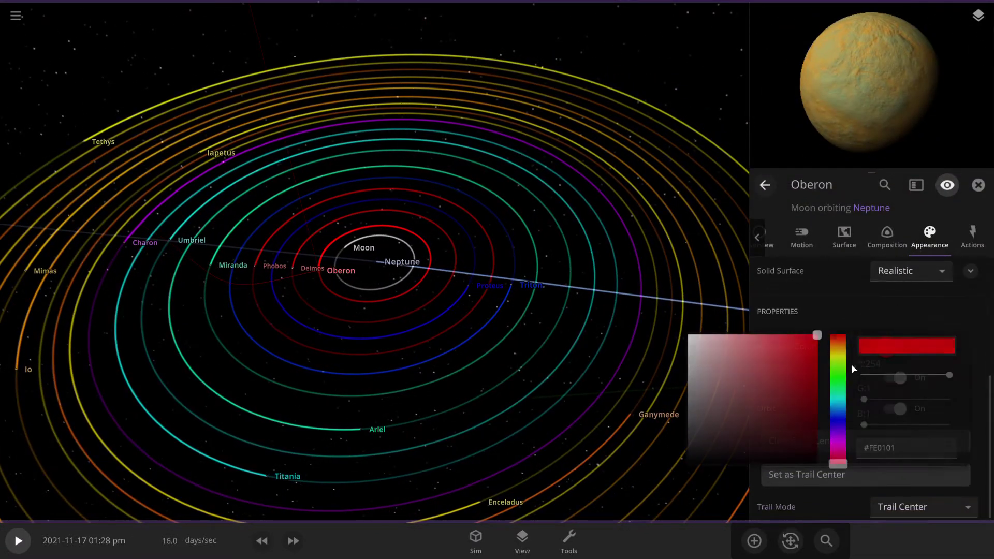
click(836, 399)
click(740, 319)
Examine Oberon's recolored orbit among the other moon orbits around Neptune.
scroll(674, 319, down, 3)
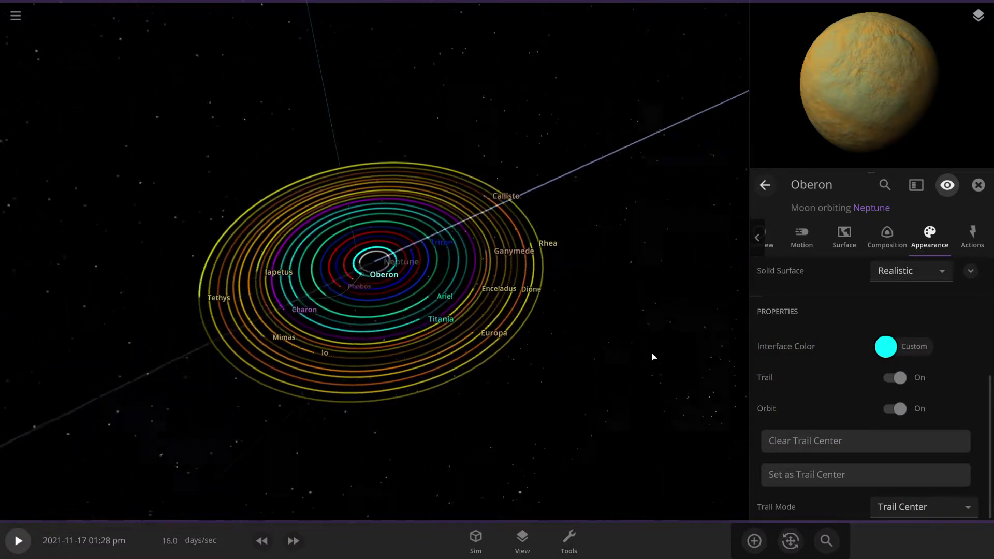
scroll(366, 379, up, 3)
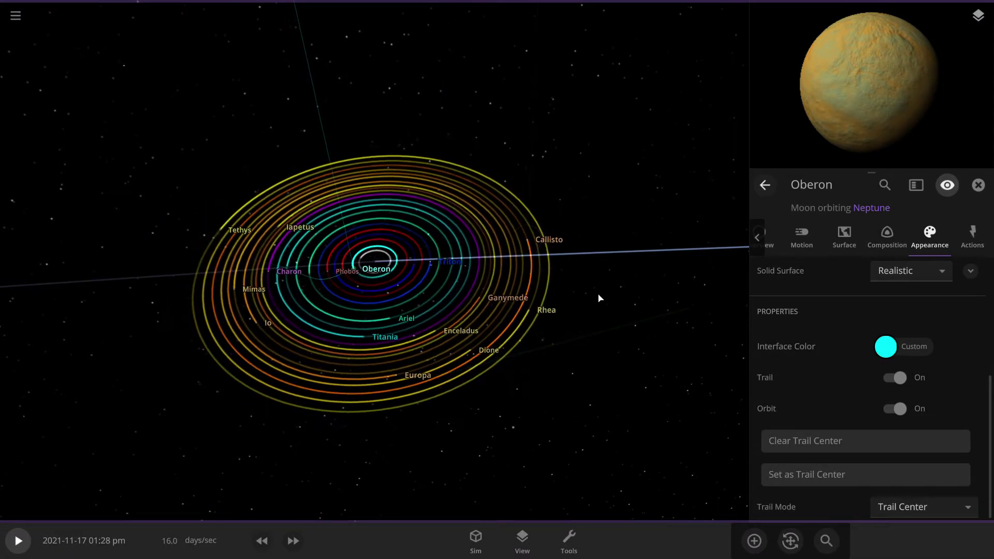
scroll(594, 340, up, 2)
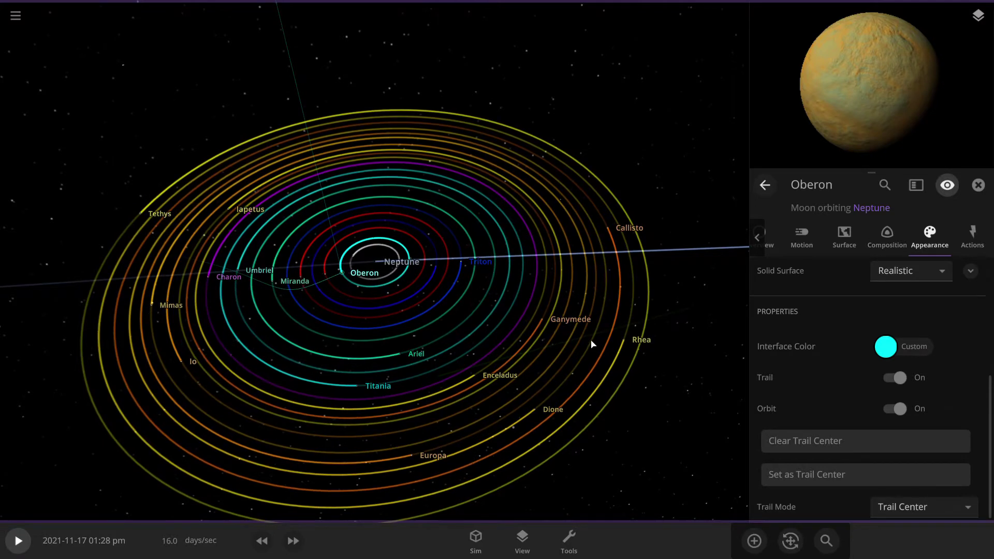
scroll(409, 309, up, 4)
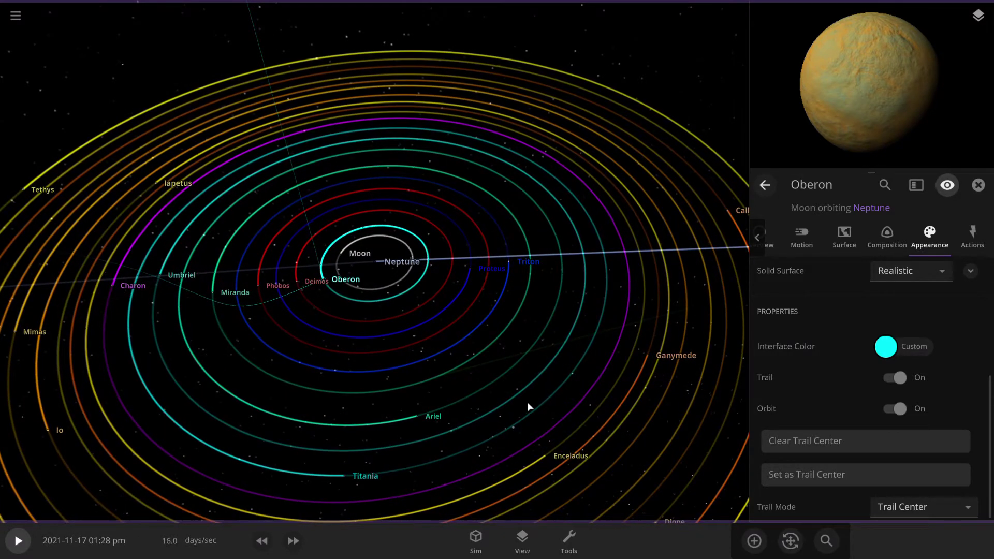
scroll(527, 407, down, 3)
scroll(523, 375, up, 5)
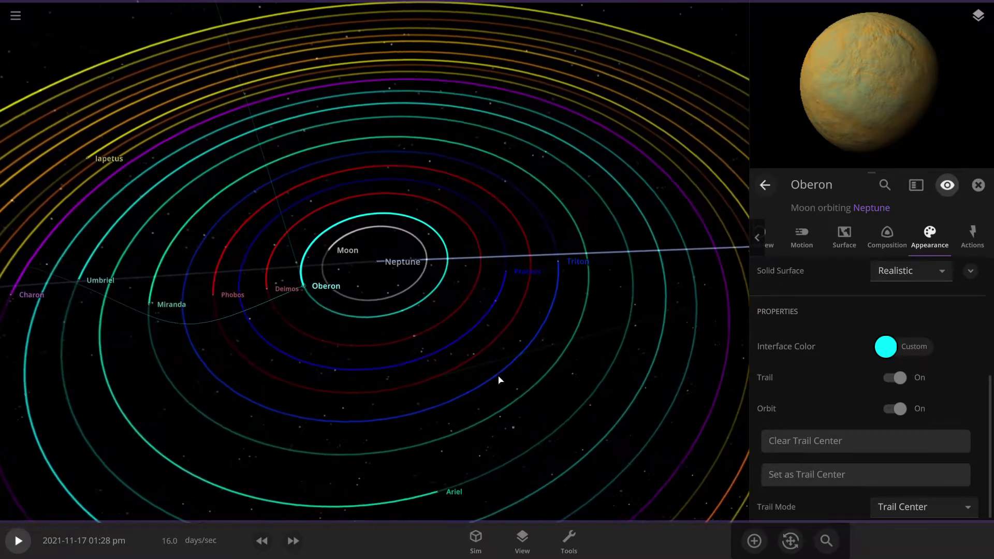
scroll(472, 377, down, 5)
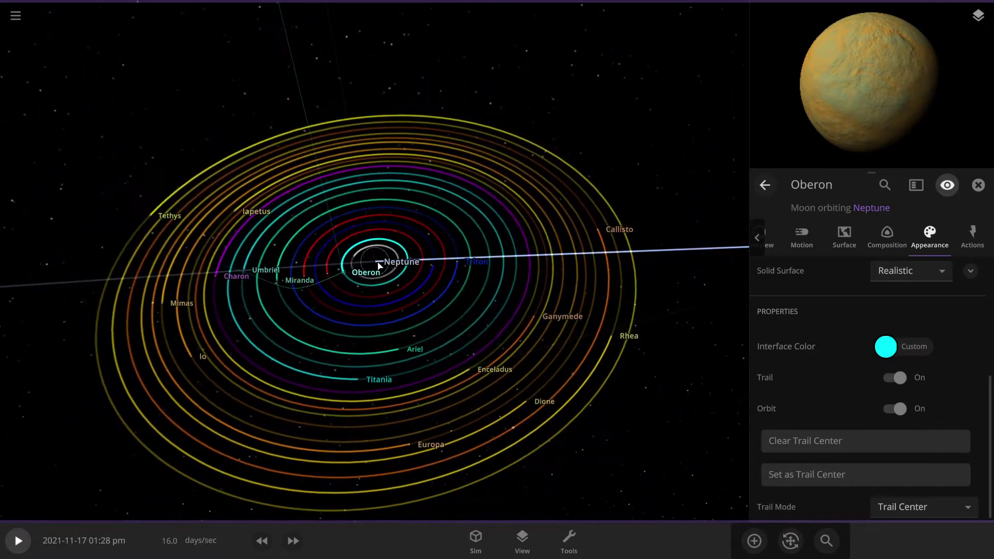
Close Oberon's properties, inspect the innermost moon orbits, and select Neptune again with the whole moon system in view.
click(378, 266)
scroll(444, 329, up, 6)
click(445, 329)
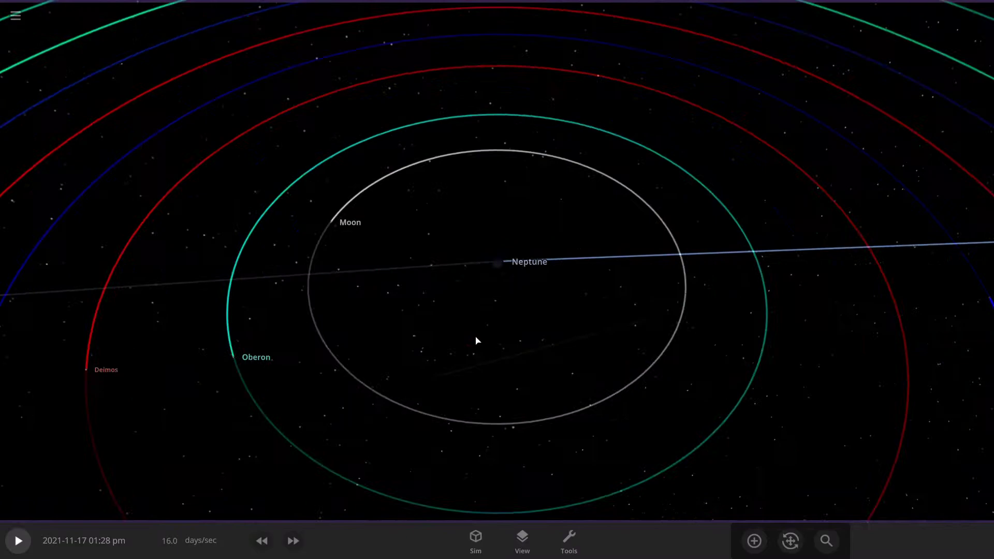
scroll(475, 342, down, 2)
click(507, 267)
scroll(371, 362, down, 5)
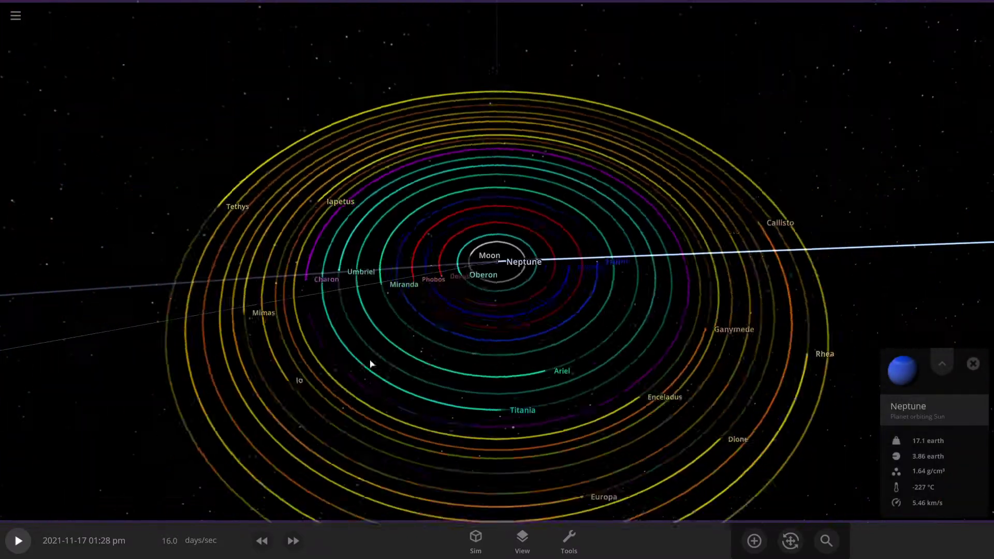
Run the simulation with a target speed of 37.1 days/sec and observe the moons orbiting Neptune.
drag(563, 345, 362, 353)
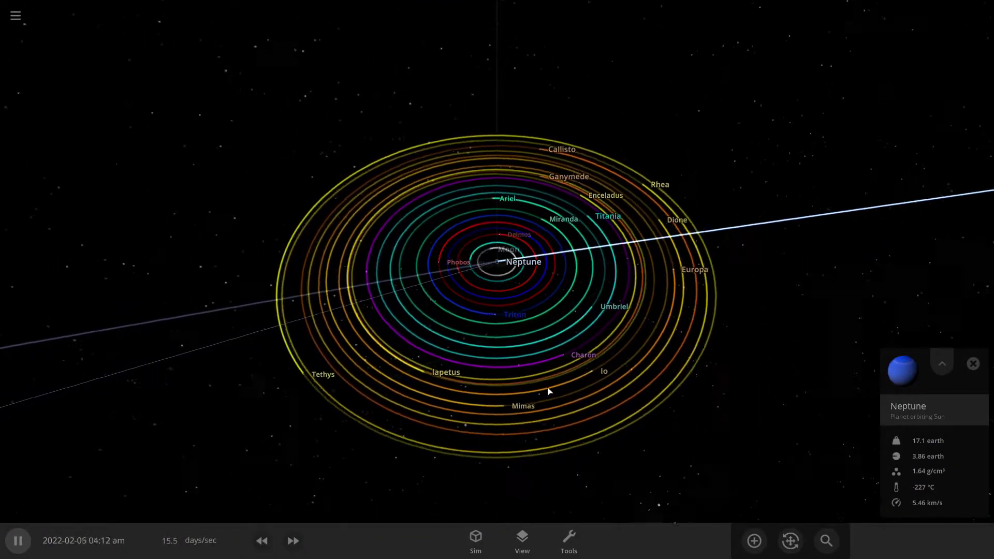
click(293, 541)
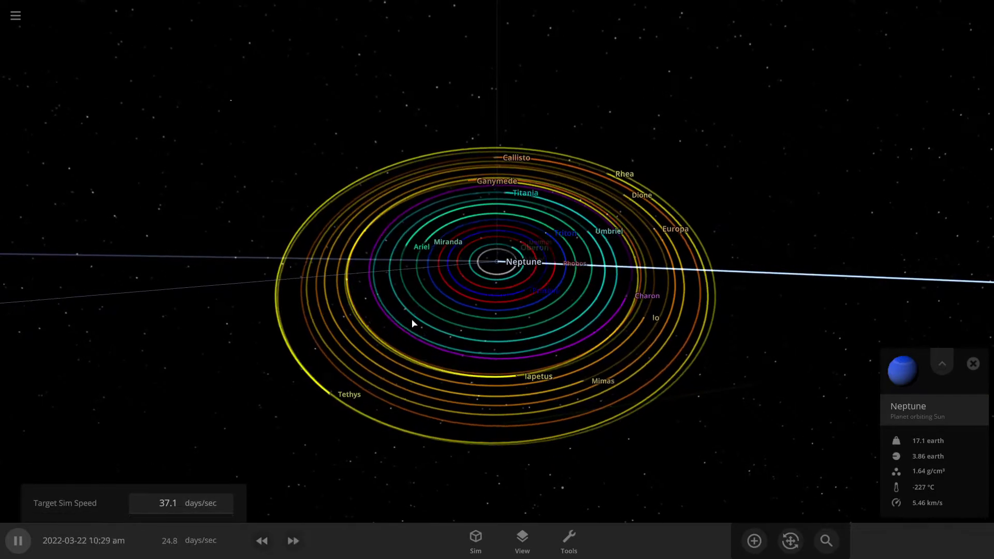
scroll(559, 330, up, 5)
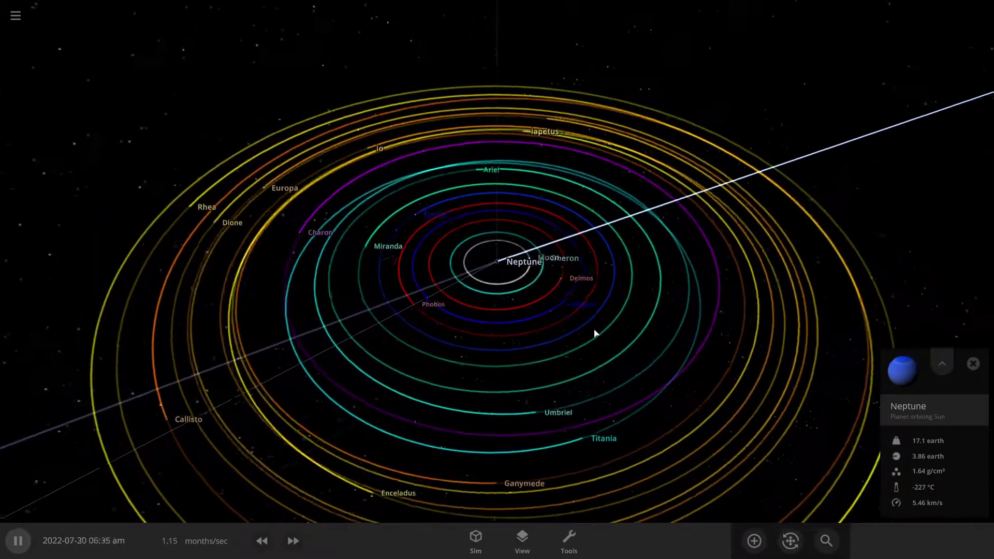
scroll(595, 333, down, 2)
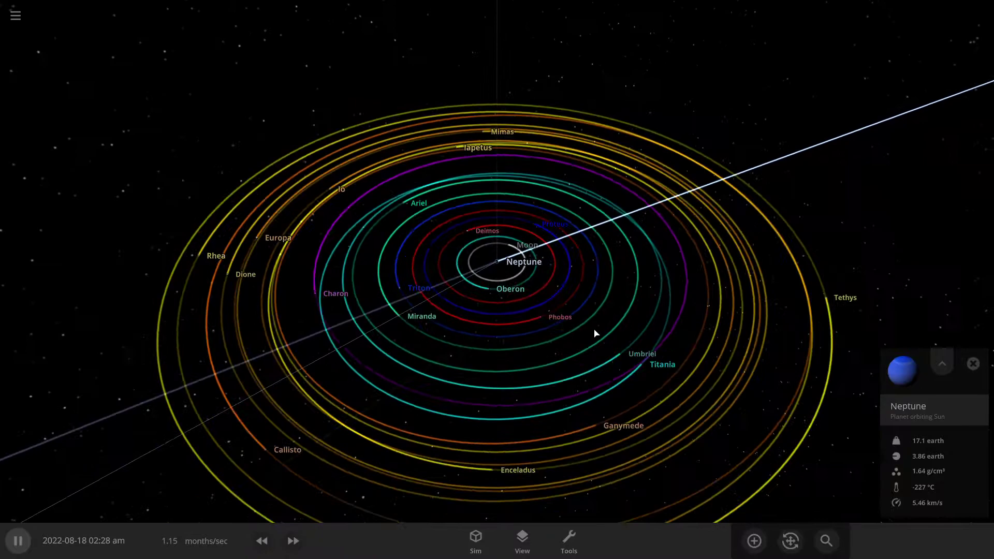
drag(595, 332, 399, 339)
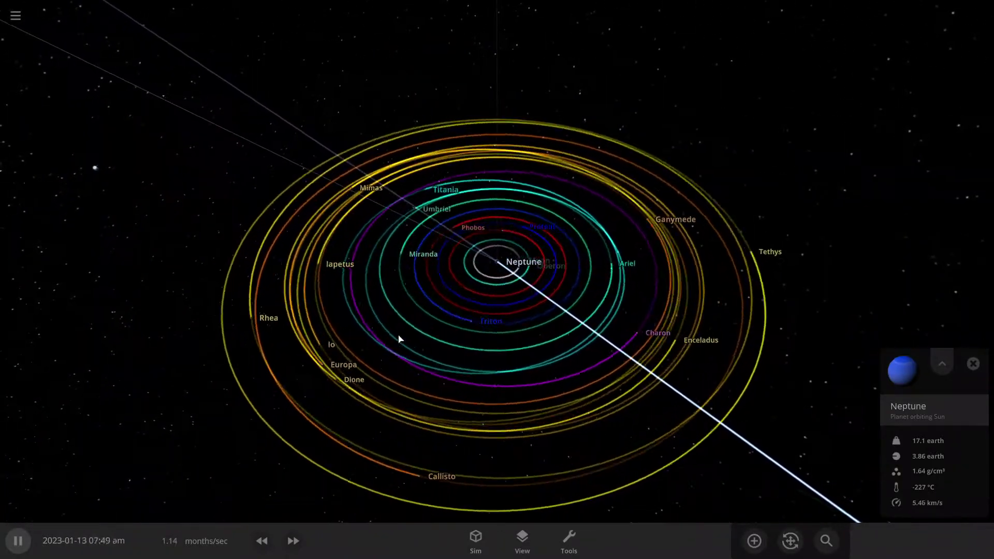
Speed the simulation up to about 3.8 months/sec and observe how the moon orbits around Neptune shift.
click(293, 541)
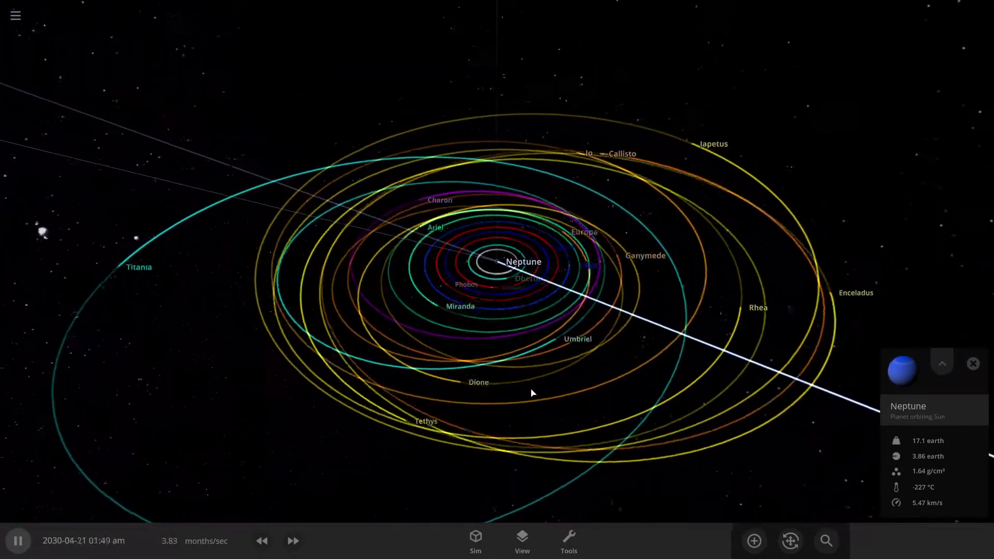
drag(458, 401, 440, 402)
scroll(439, 402, up, 3)
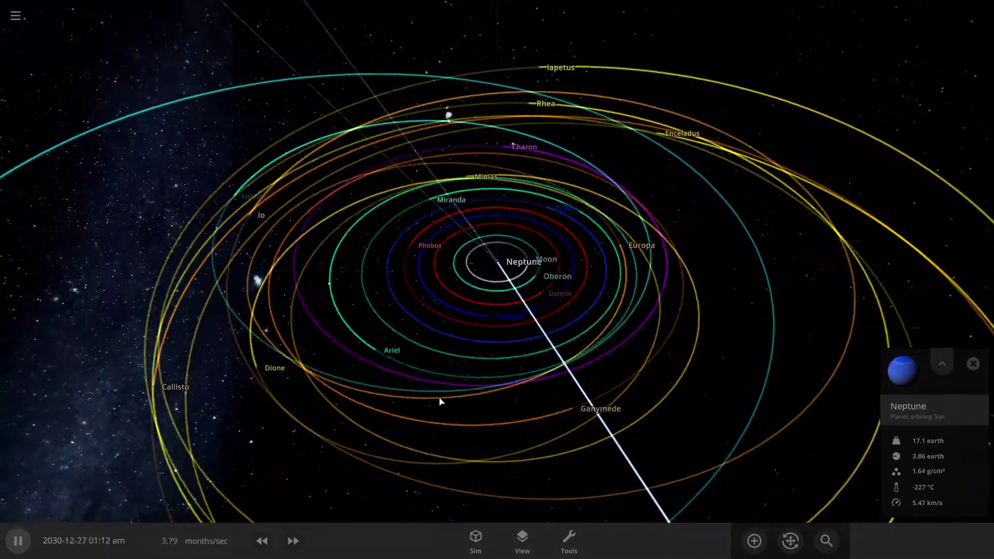
scroll(439, 402, down, 1)
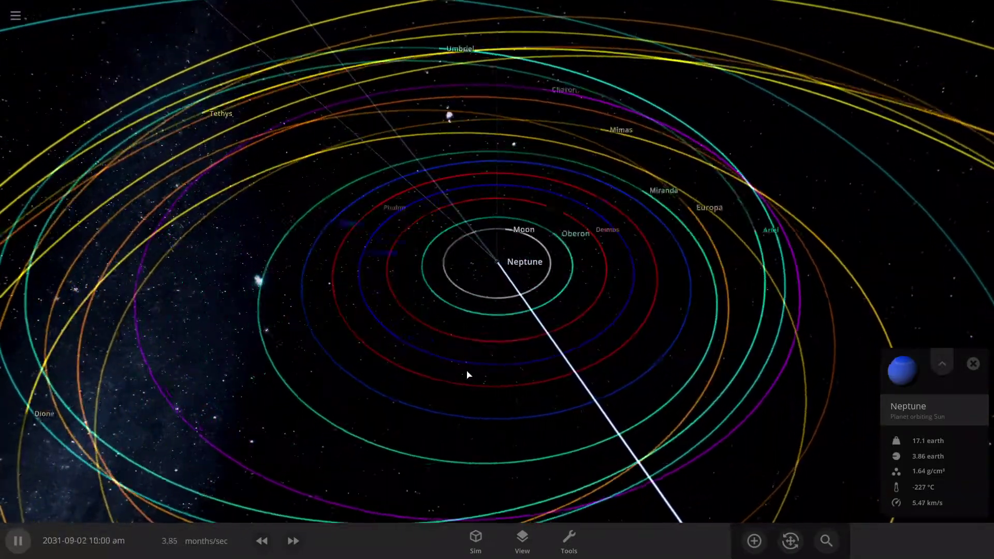
scroll(467, 371, down, 3)
drag(471, 373, 562, 353)
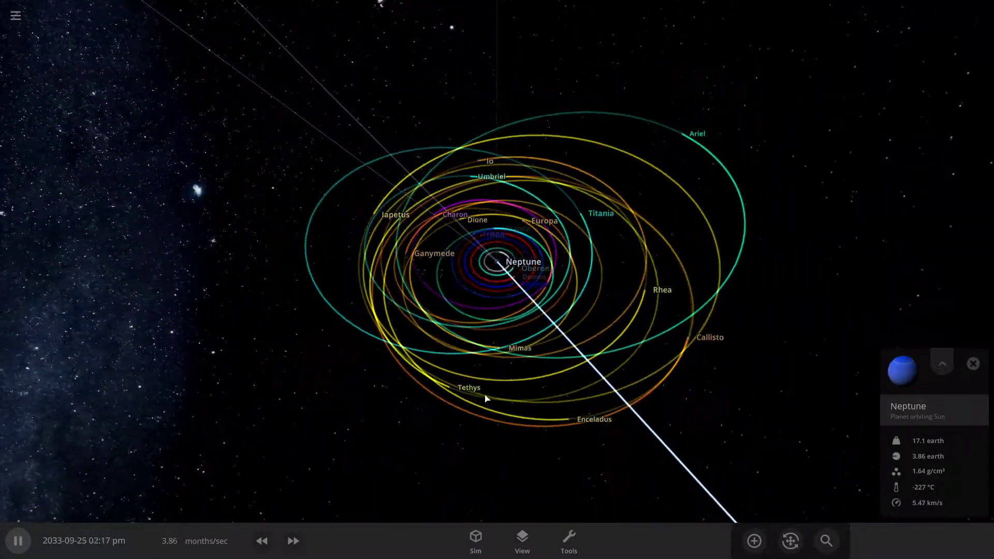
Review the overview properties of the moon Ariel, including its orbital period, and close its properties.
click(570, 148)
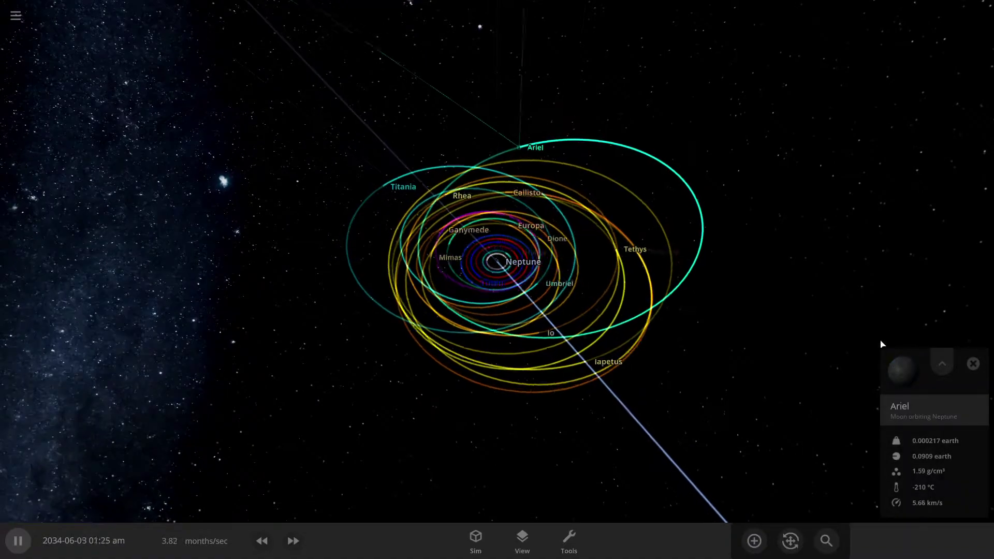
click(942, 358)
scroll(871, 348, down, 4)
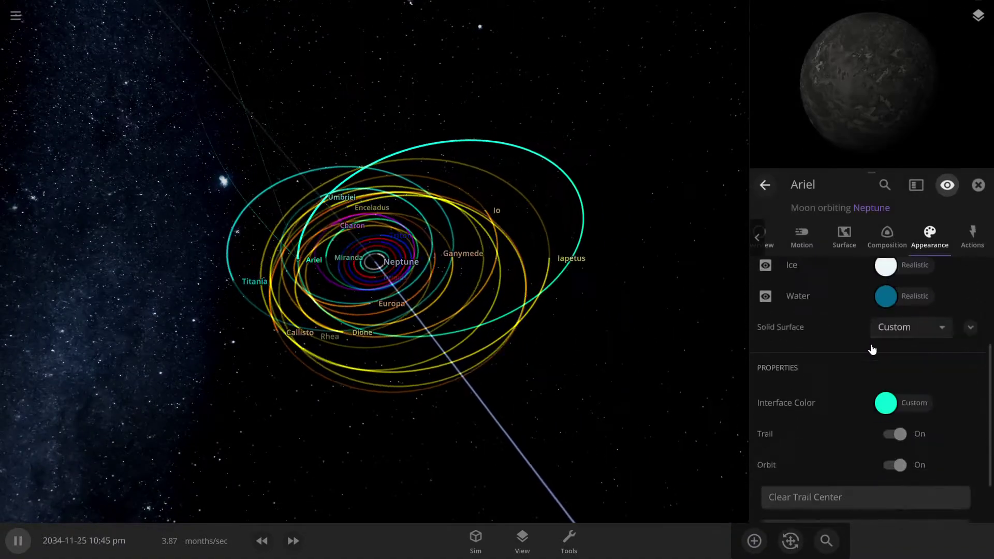
scroll(828, 311, up, 2)
click(771, 239)
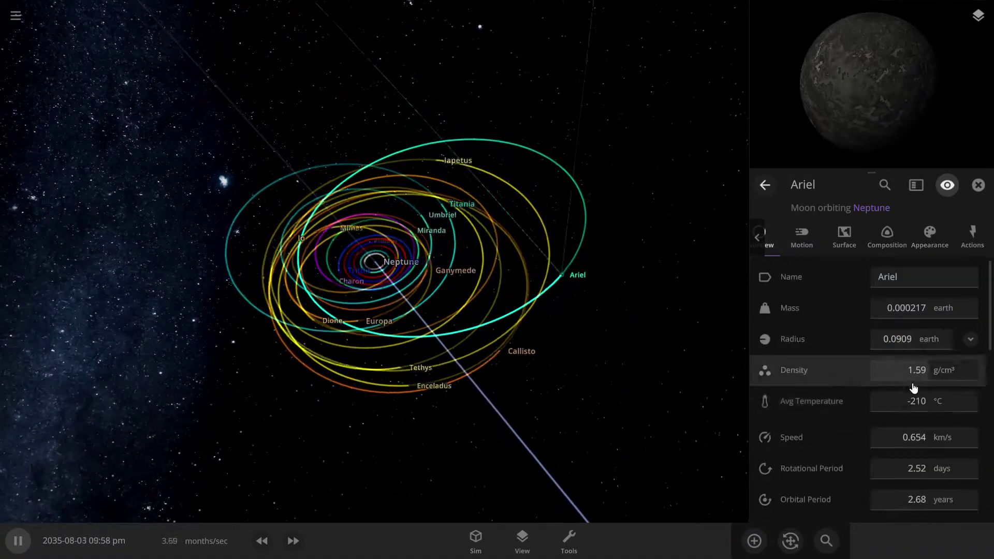
scroll(916, 372, down, 5)
scroll(912, 389, up, 2)
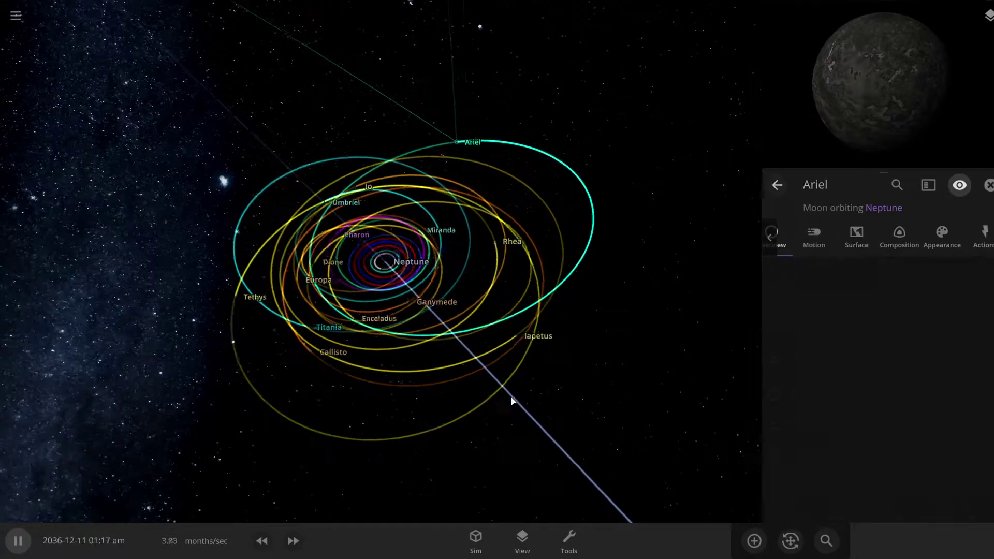
click(978, 185)
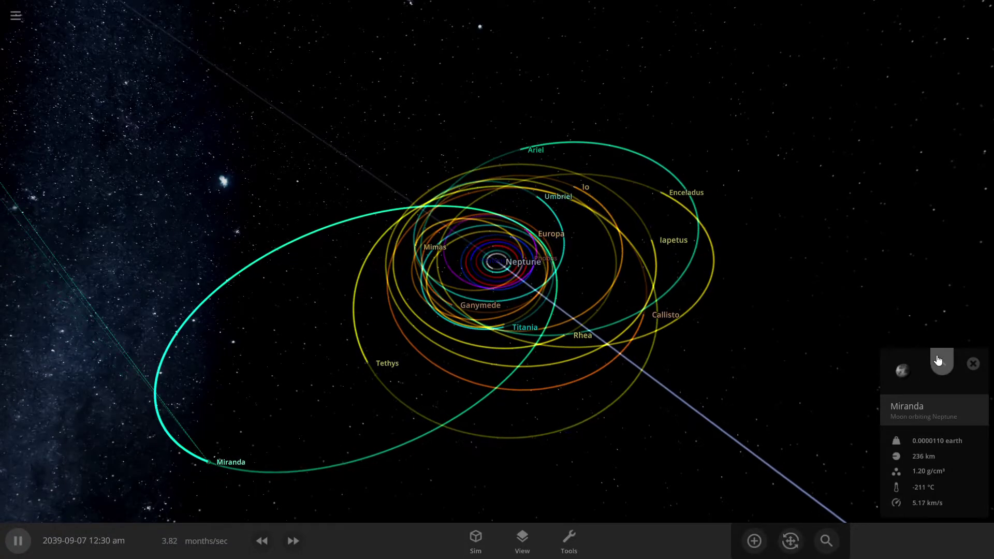
Examine the overview properties of the moon Miranda down to its orbital period.
click(941, 362)
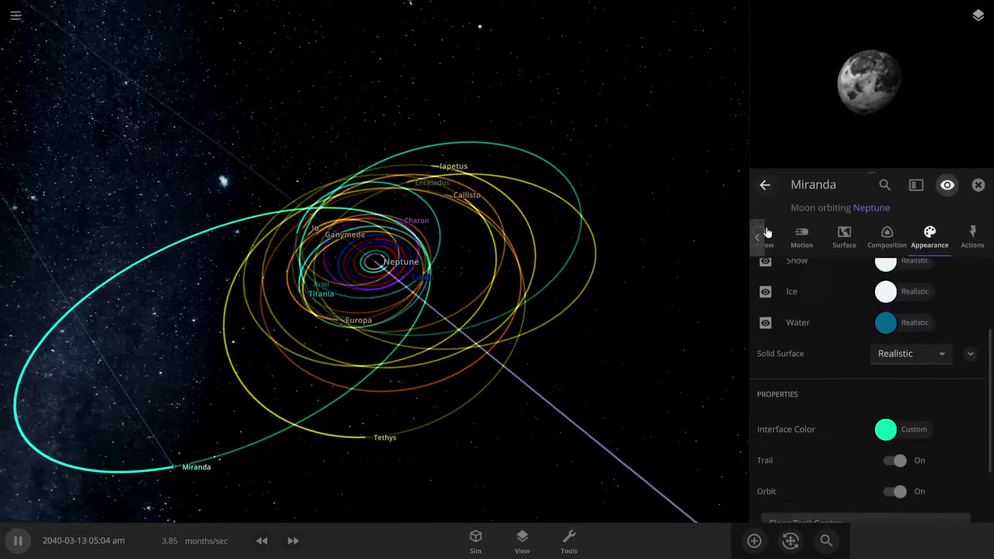
click(779, 238)
scroll(869, 393, down, 2)
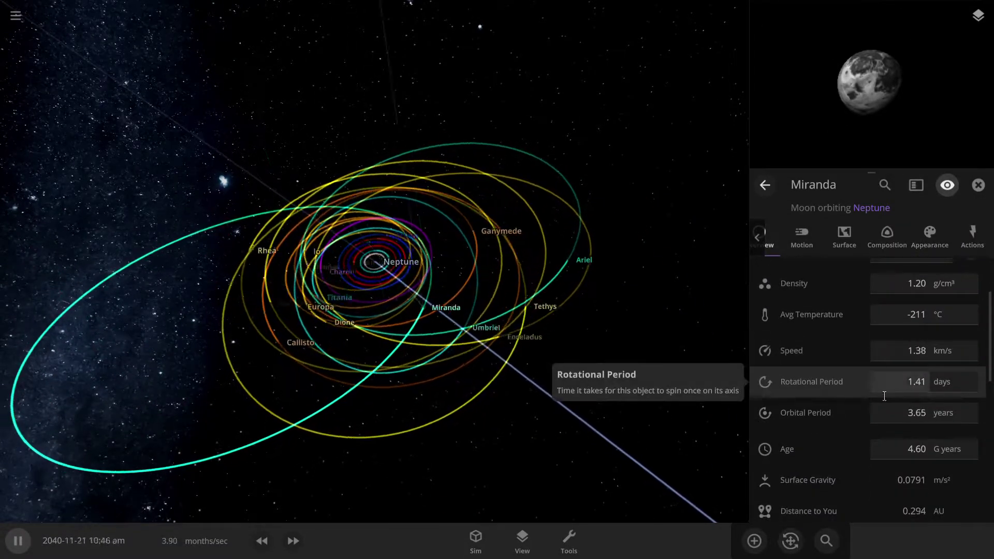
Close Miranda's properties and examine the moon orbits around Neptune, both close to the planet and across the whole system.
click(978, 185)
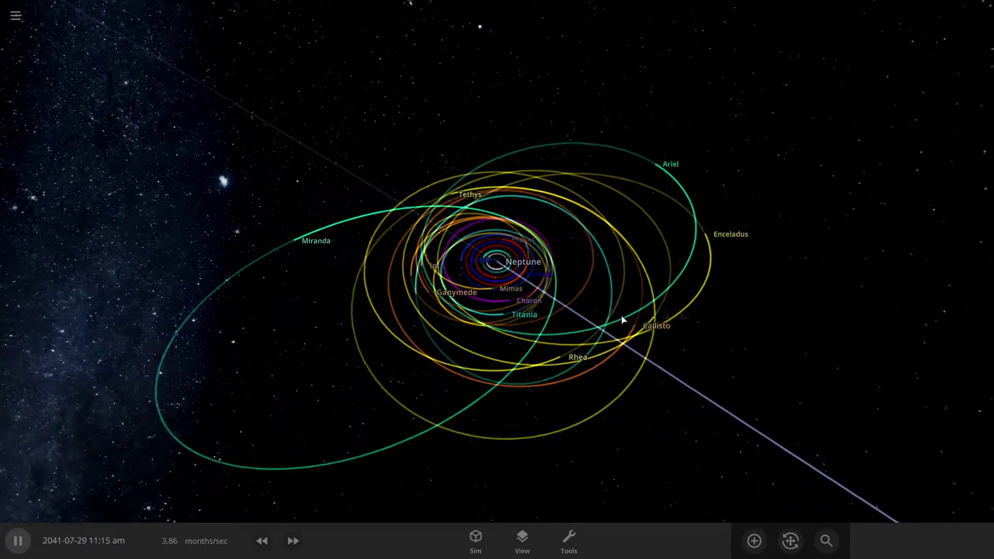
drag(858, 281, 721, 334)
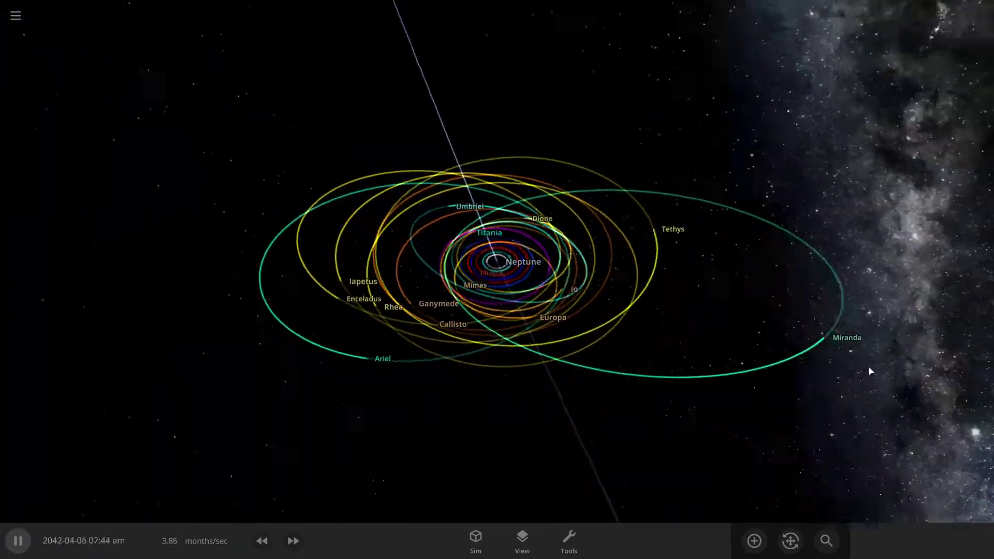
scroll(869, 372, up, 3)
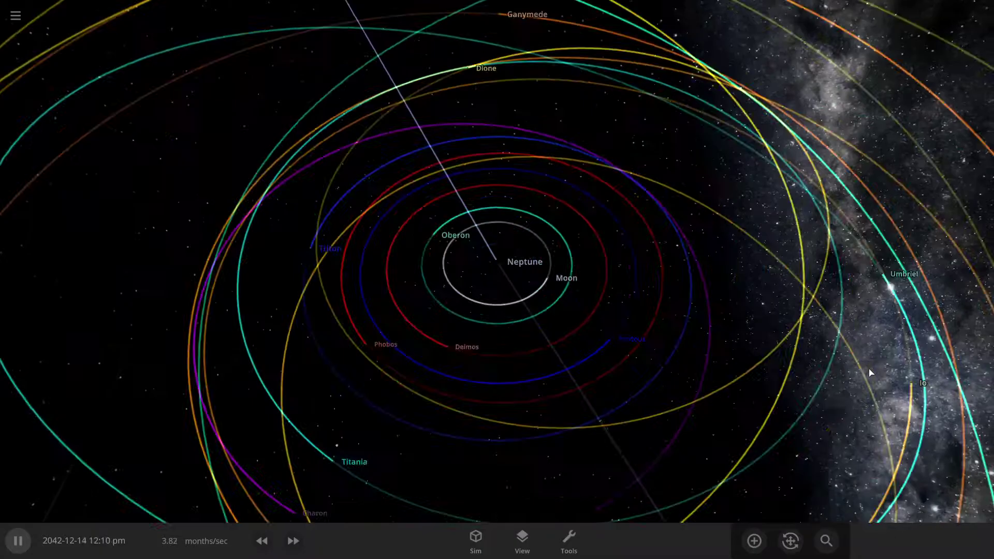
scroll(870, 371, down, 3)
scroll(870, 372, up, 2)
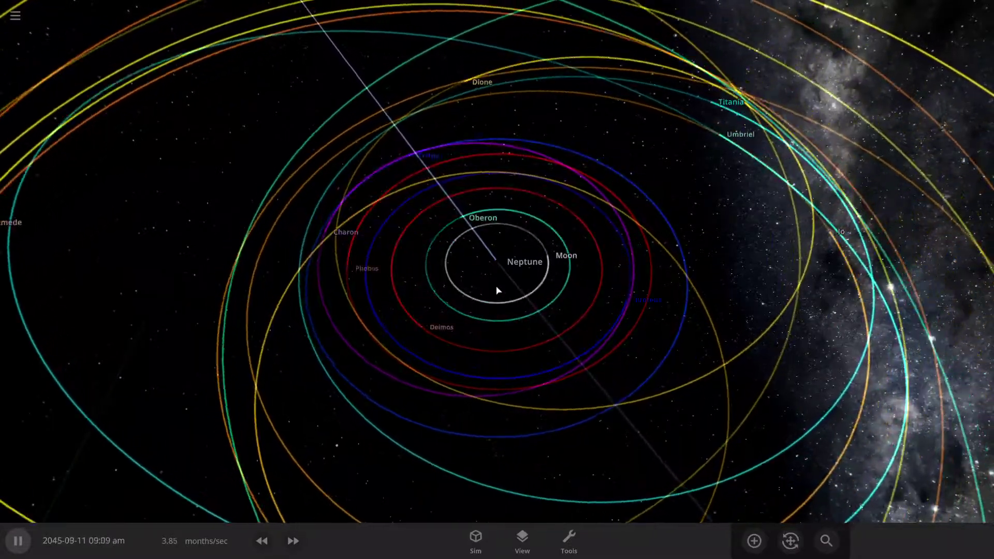
scroll(554, 326, down, 5)
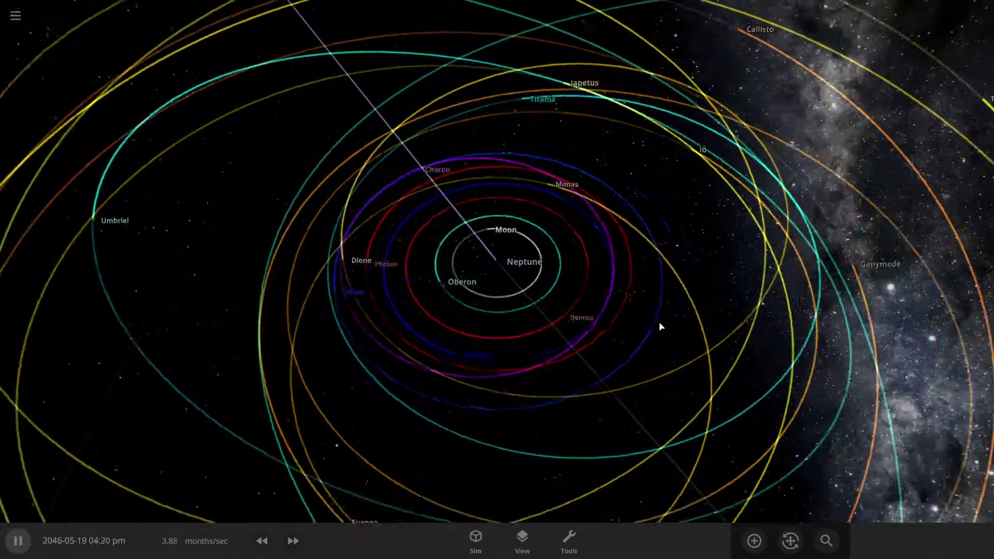
scroll(704, 291, down, 6)
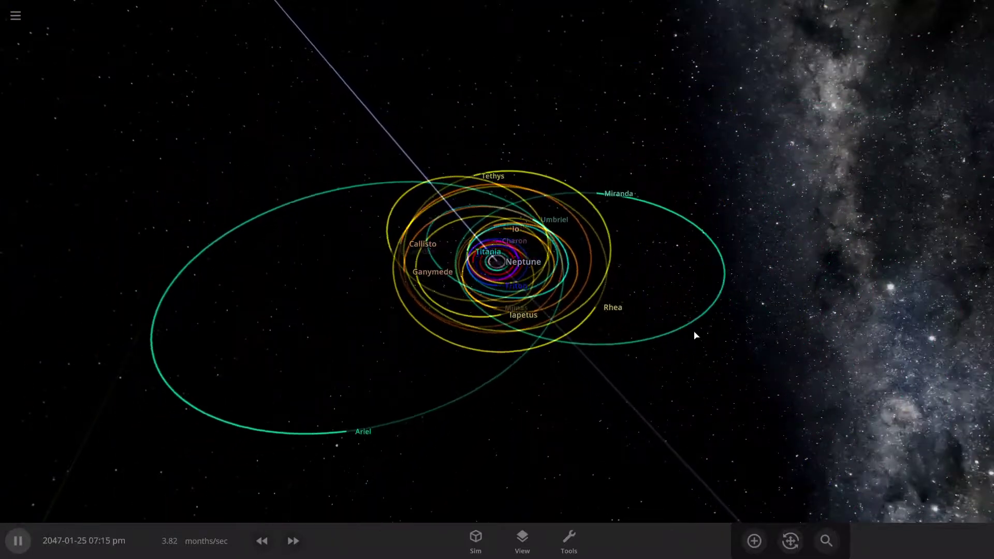
Review the overview properties of Ariel down to its orbital period again, and close them.
drag(571, 379, 979, 366)
scroll(911, 376, up, 2)
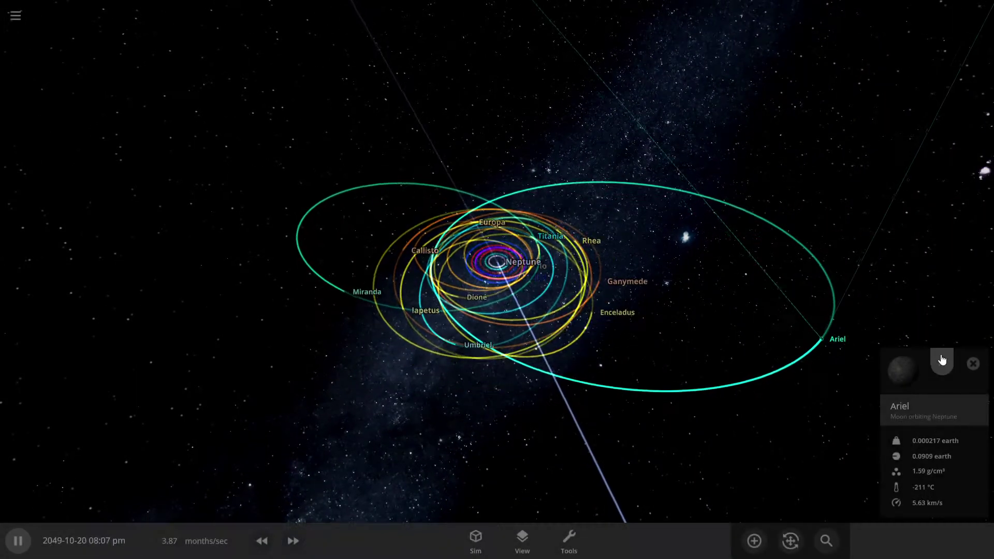
click(874, 366)
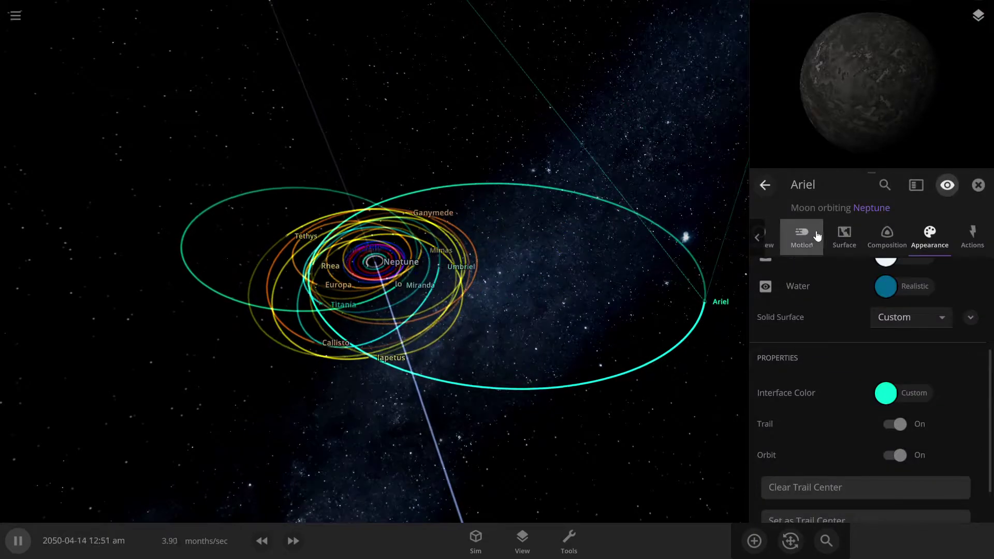
click(803, 237)
click(770, 236)
scroll(914, 342, down, 3)
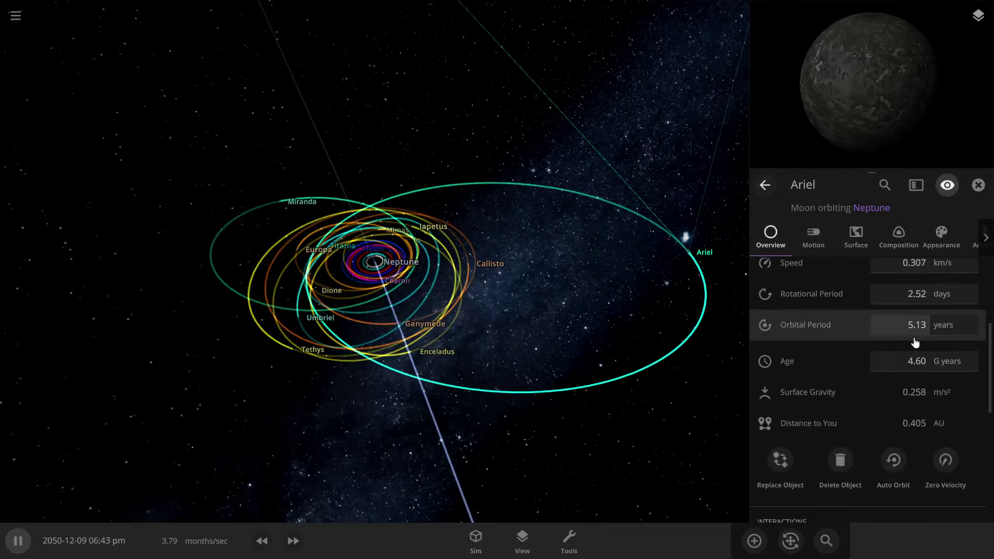
click(977, 185)
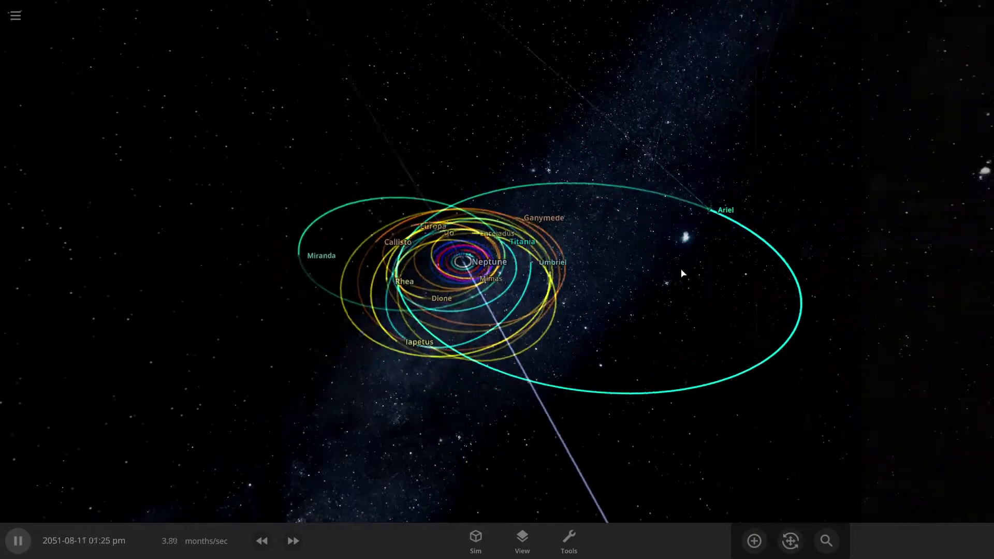
Examine the tilt and shape of the moon orbits around Neptune from several angles, including edge-on.
drag(769, 291, 870, 311)
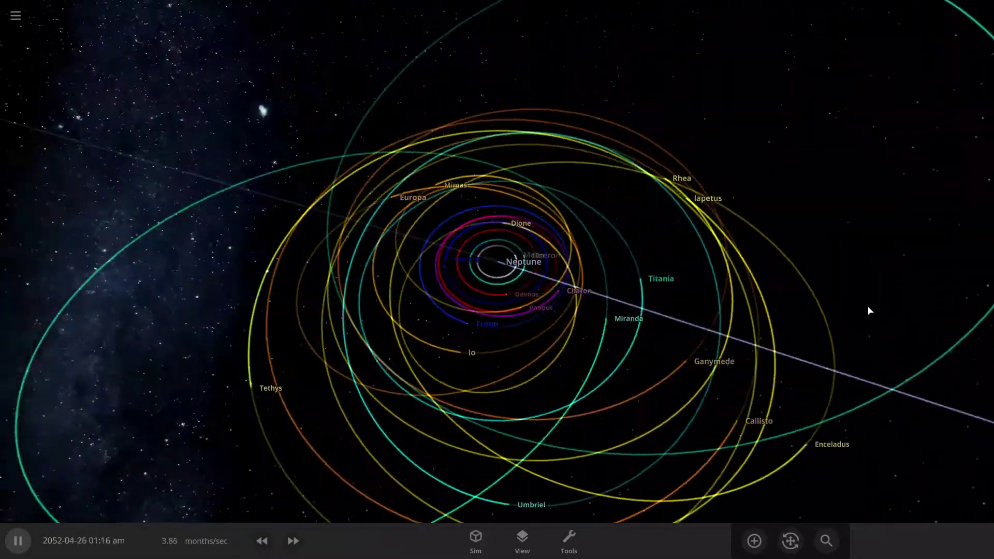
drag(792, 317, 851, 297)
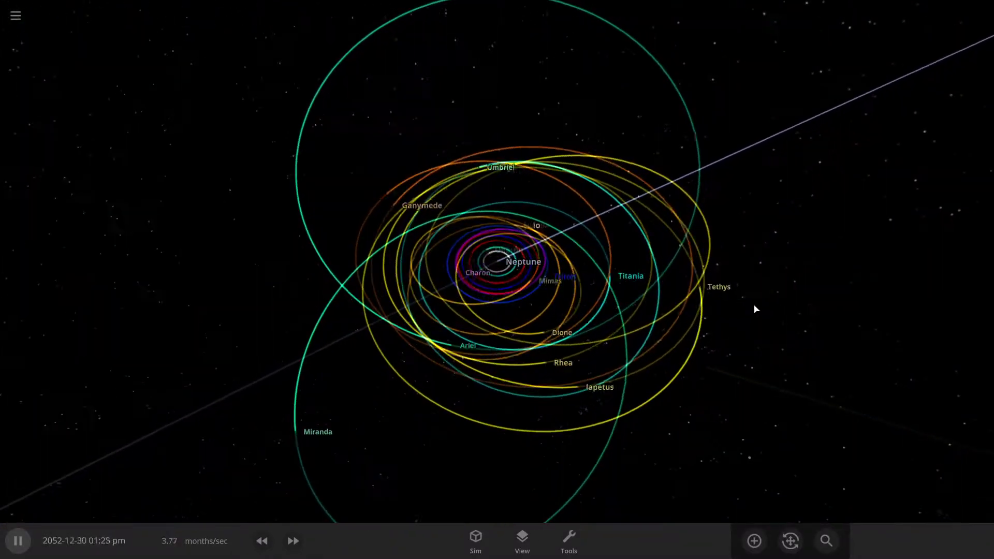
drag(754, 309, 842, 302)
scroll(720, 318, up, 3)
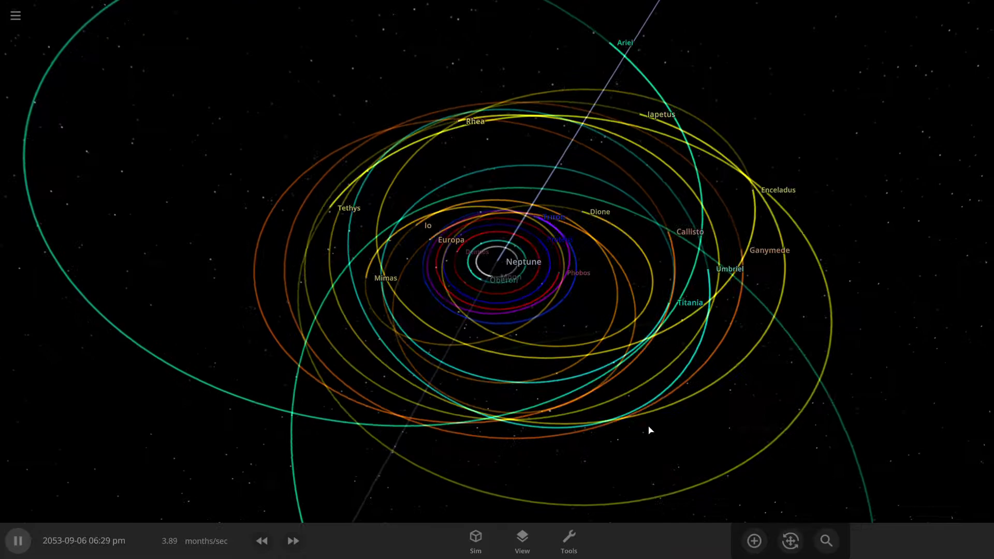
drag(650, 430, 669, 413)
scroll(671, 413, down, 2)
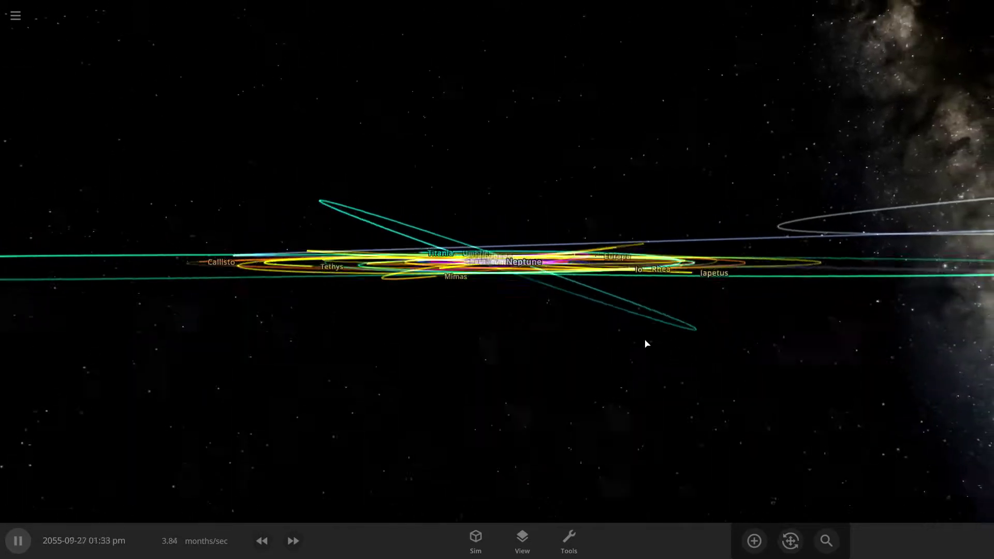
drag(646, 343, 503, 438)
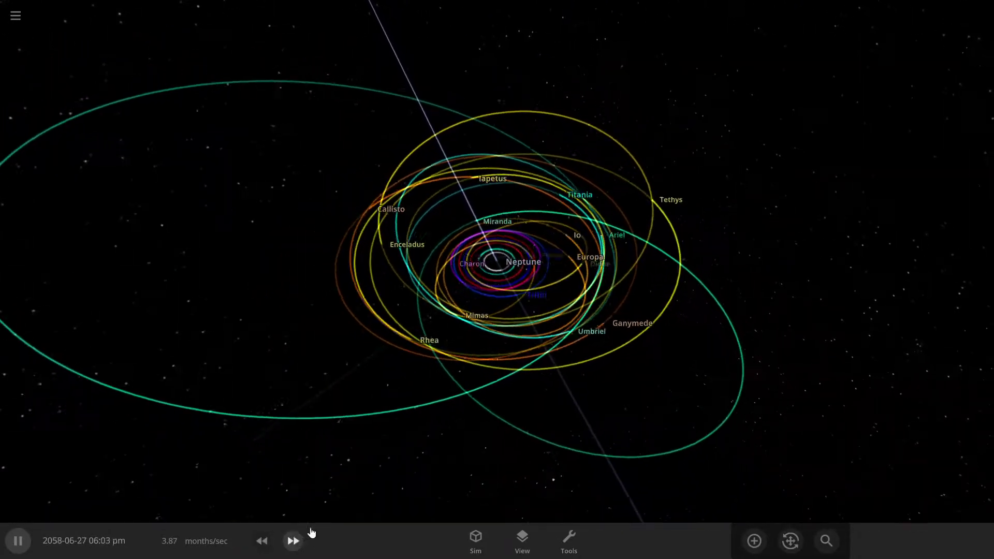
Speed the simulation up to about 5.8 months/sec and observe how the outer moons' orbits around Neptune evolve.
click(301, 538)
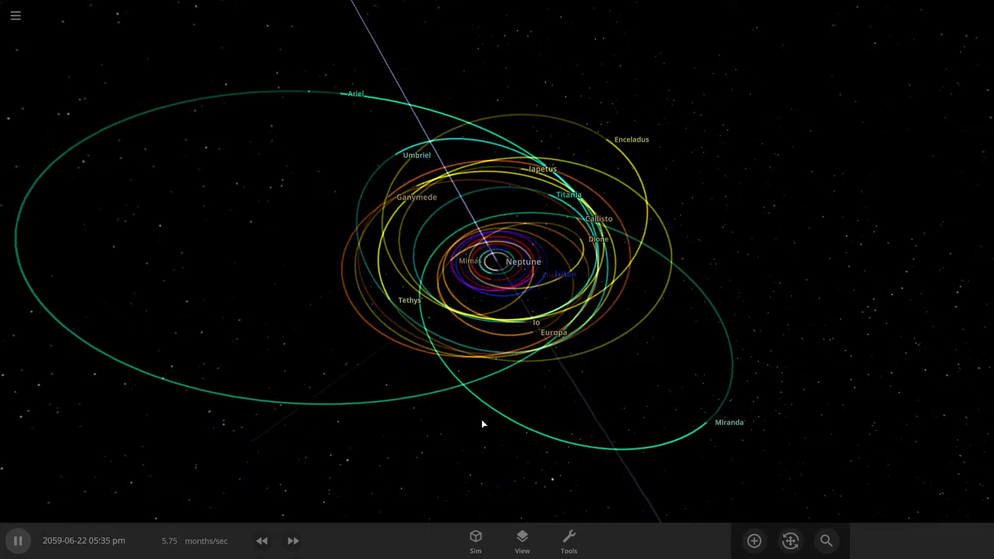
drag(482, 423, 406, 412)
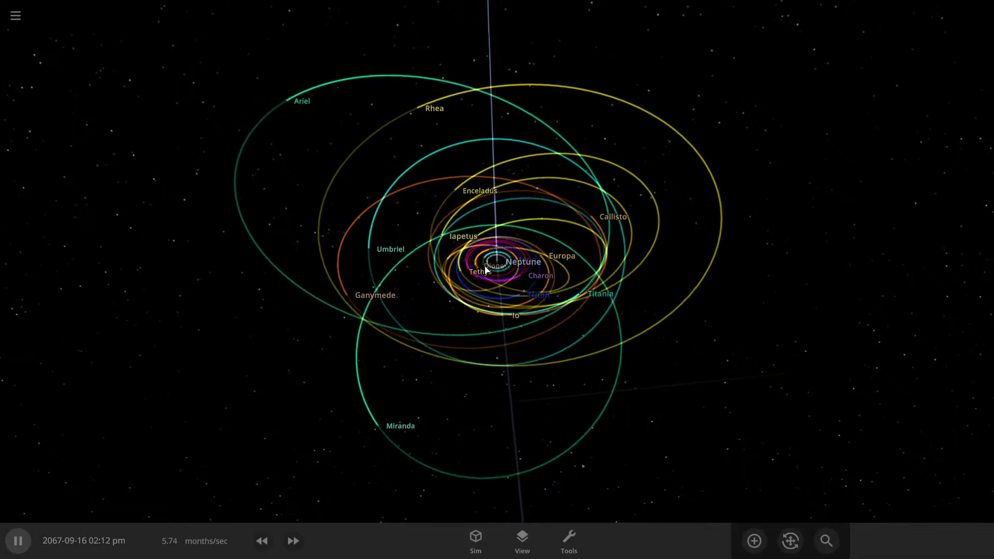
drag(536, 167, 432, 248)
scroll(544, 221, up, 3)
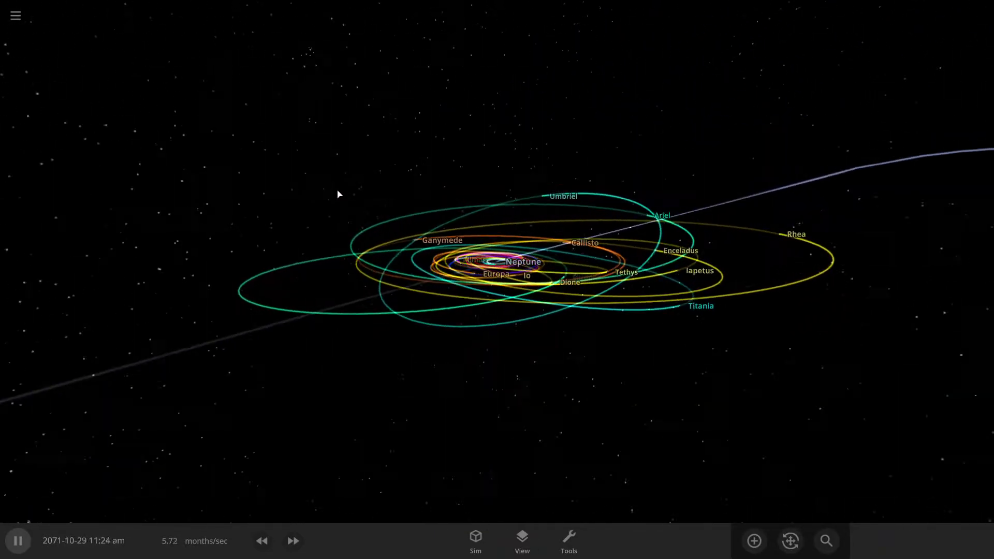
scroll(341, 240, up, 2)
drag(334, 218, 463, 254)
scroll(425, 275, down, 4)
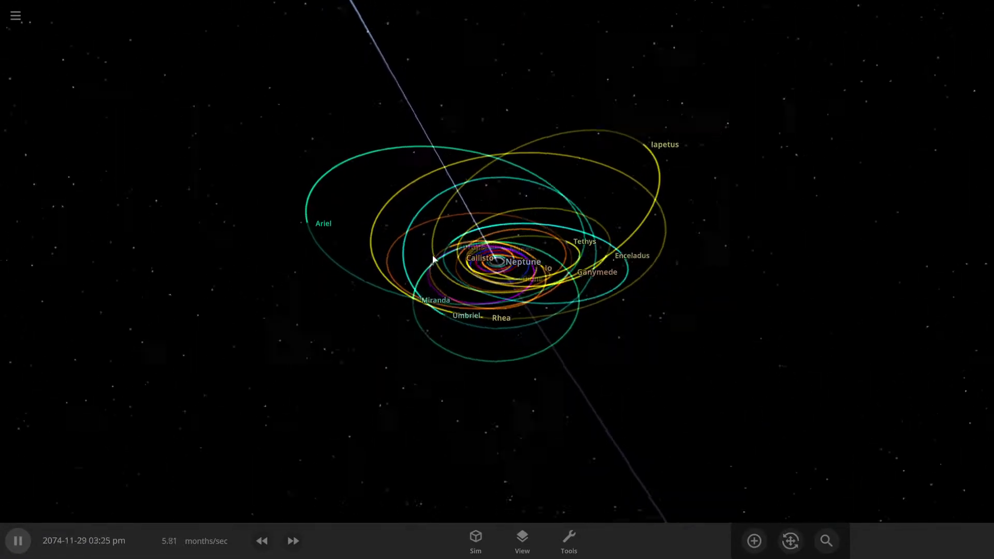
Examine the orbits of the innermost moons around Neptune, such as the Moon, Oberon, Deimos and Phobos, up close.
drag(390, 263, 414, 179)
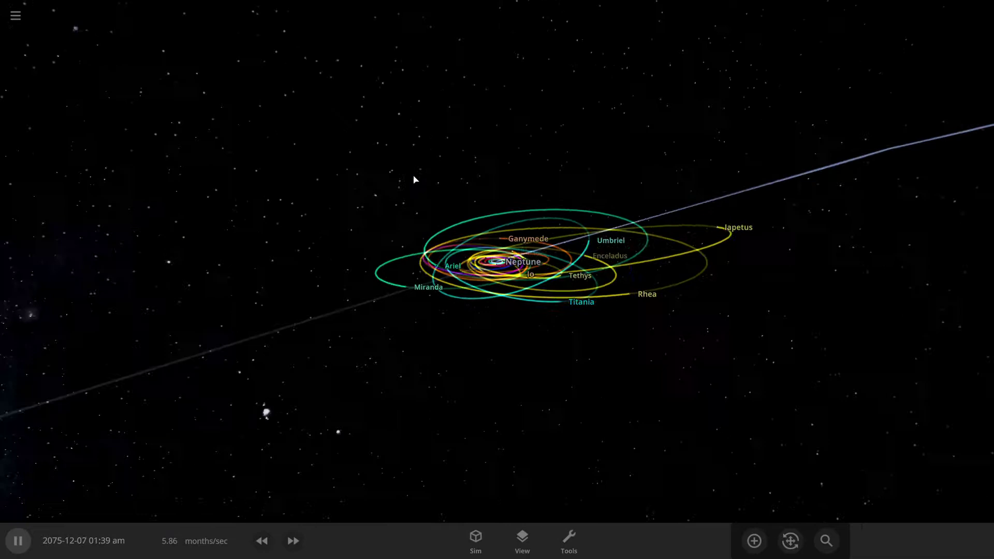
drag(441, 231, 581, 304)
scroll(590, 284, up, 3)
scroll(580, 304, up, 5)
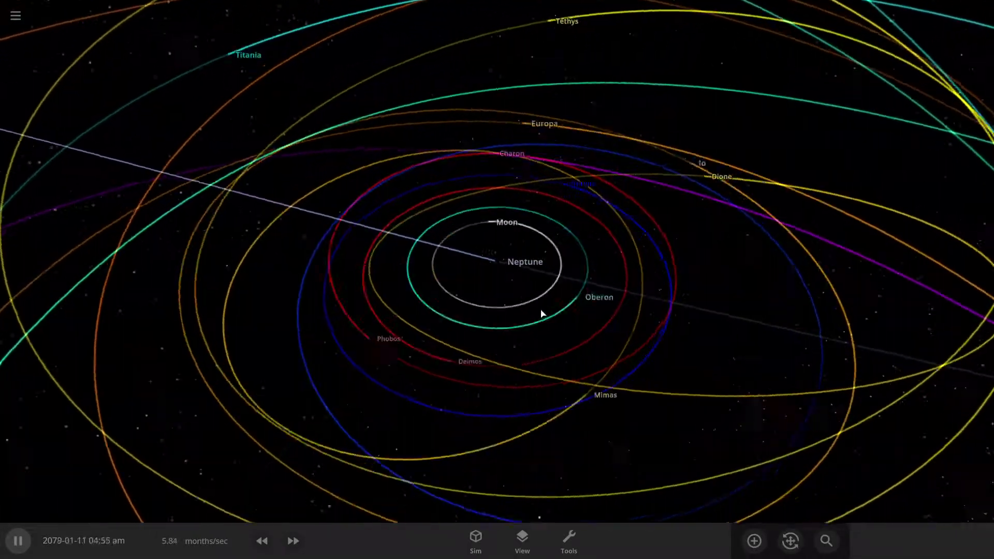
drag(532, 278, 597, 293)
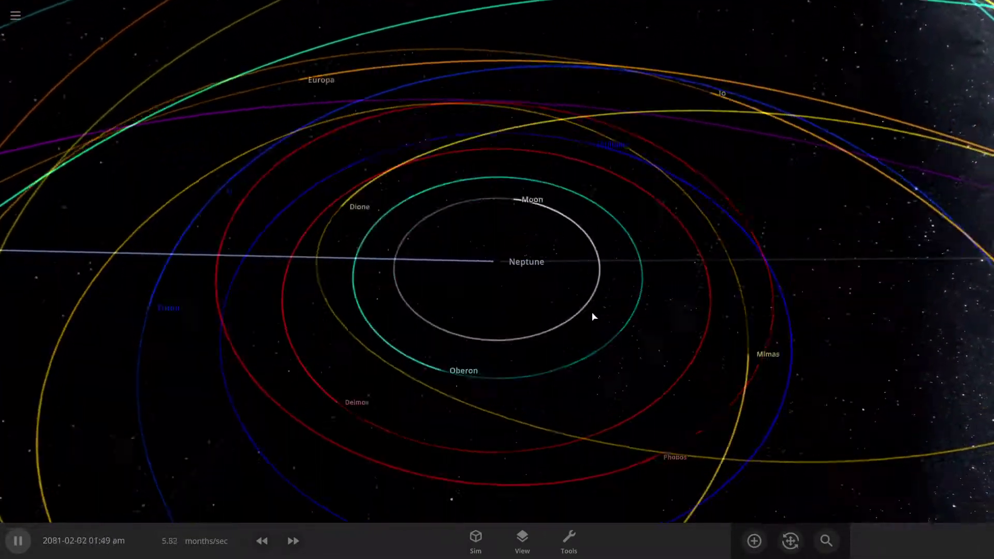
scroll(593, 319, down, 2)
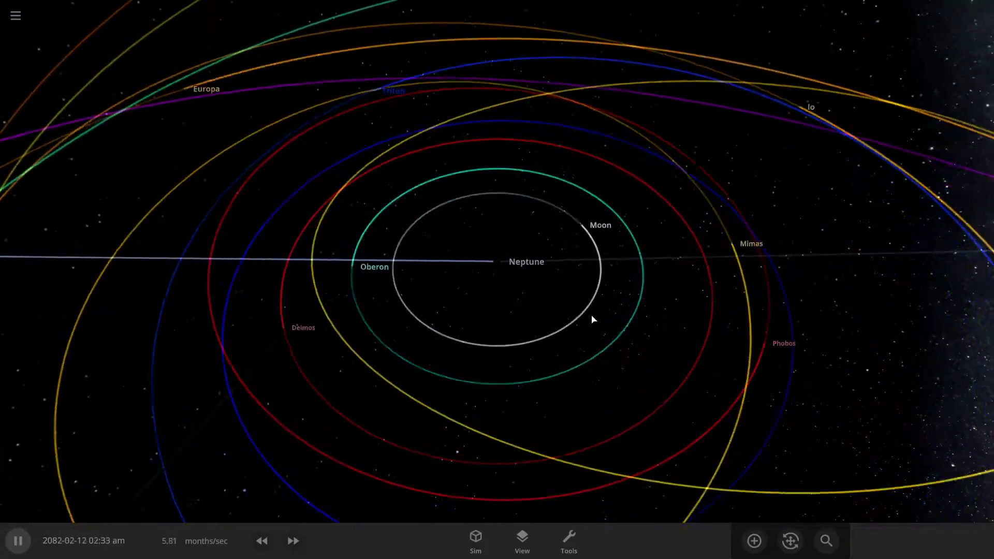
scroll(593, 319, down, 3)
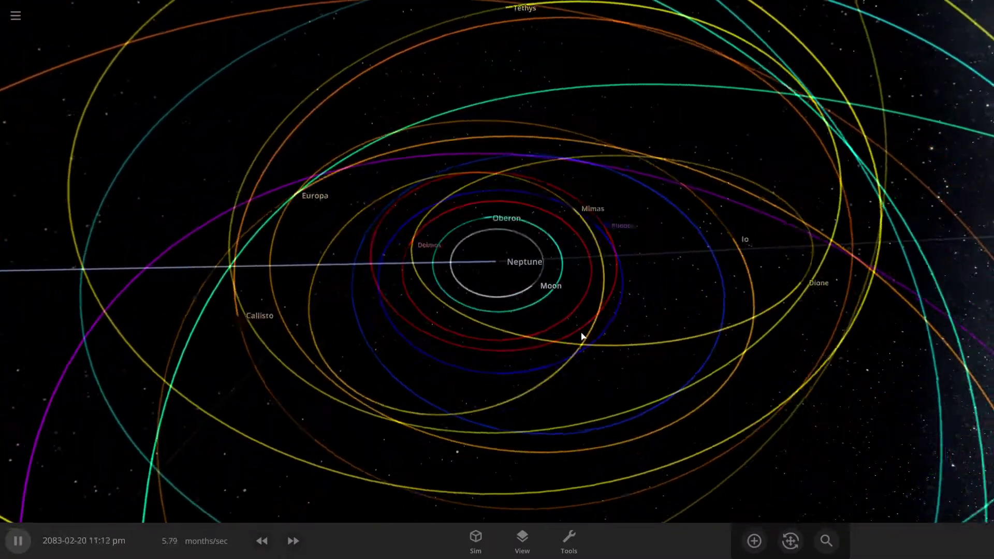
Pause the simulation twice to inspect the inner moons' positions around Neptune, resuming it each time.
click(30, 542)
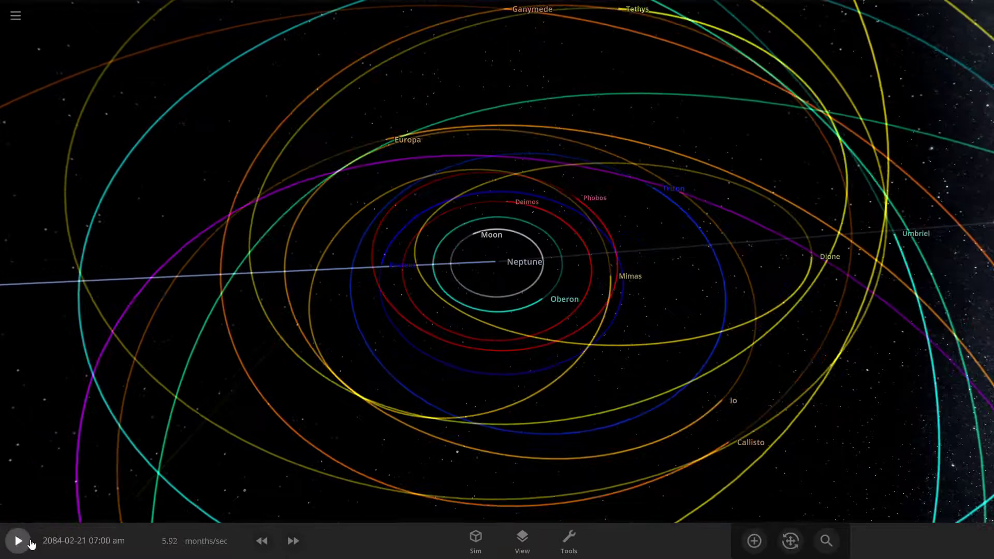
click(18, 544)
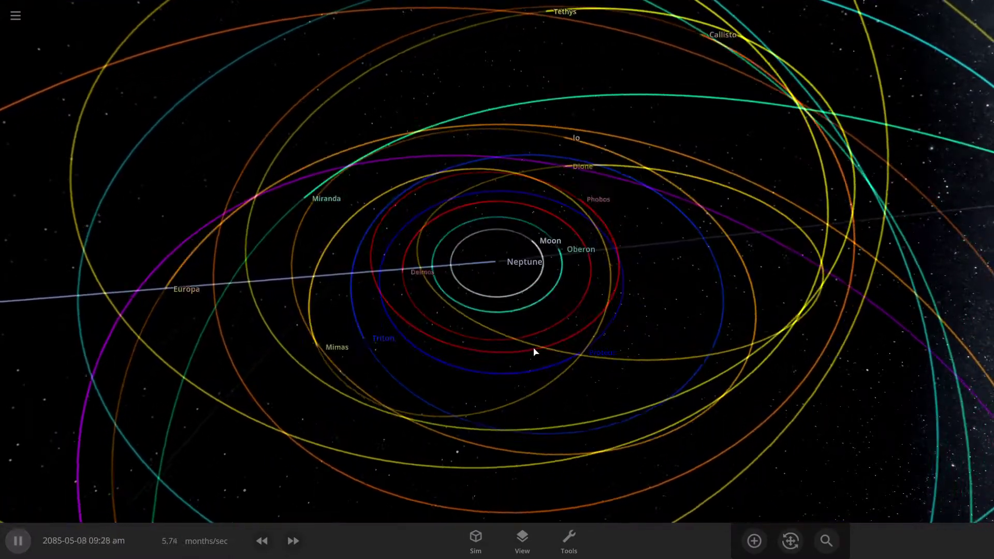
click(18, 541)
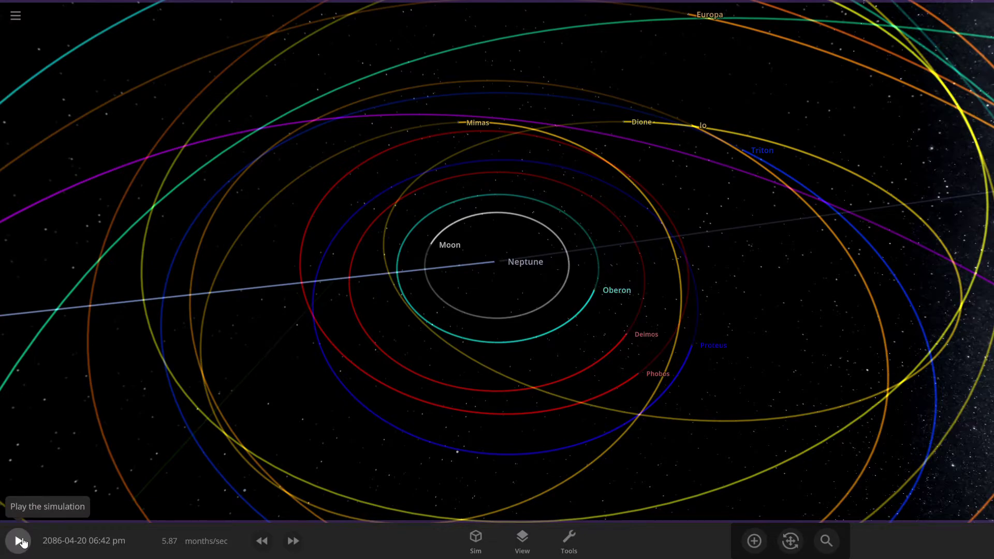
click(19, 540)
Observe the running orbits of the whole moon system, from the inner moons out to Rhea and Ariel.
scroll(539, 295, down, 5)
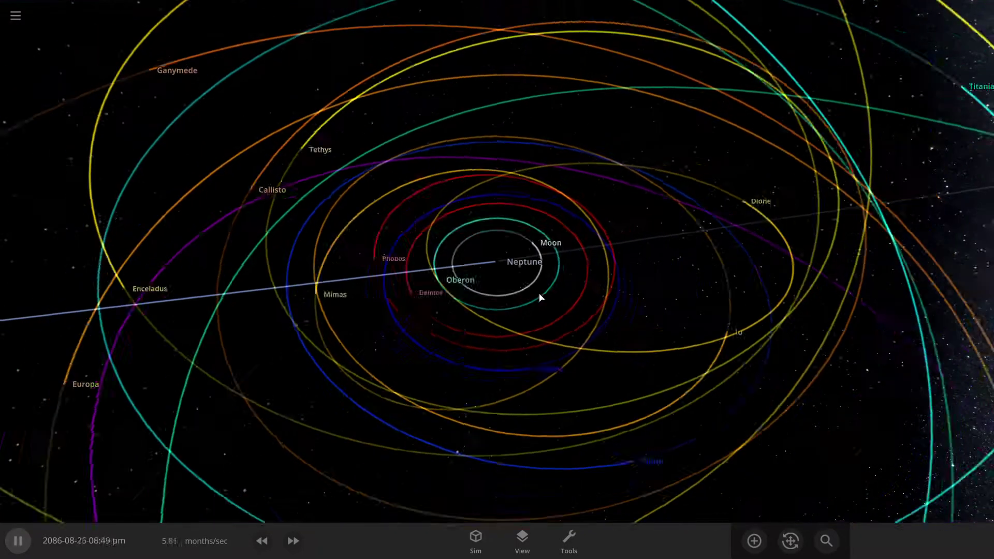
drag(506, 309, 835, 314)
scroll(444, 305, up, 2)
scroll(704, 288, up, 5)
scroll(666, 307, down, 3)
scroll(836, 314, down, 3)
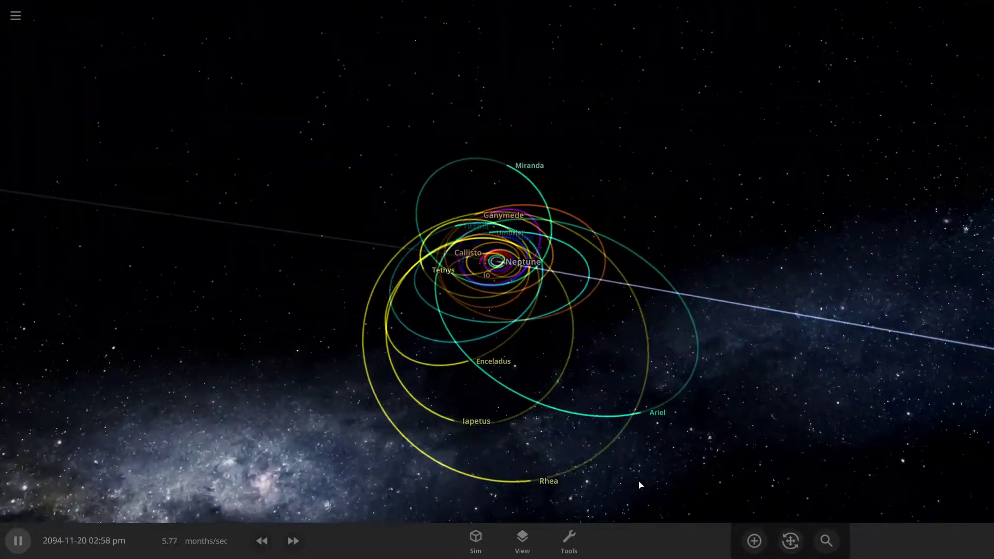
Review the overview properties of the moon Rhea, including its orbital period, and close them.
click(617, 457)
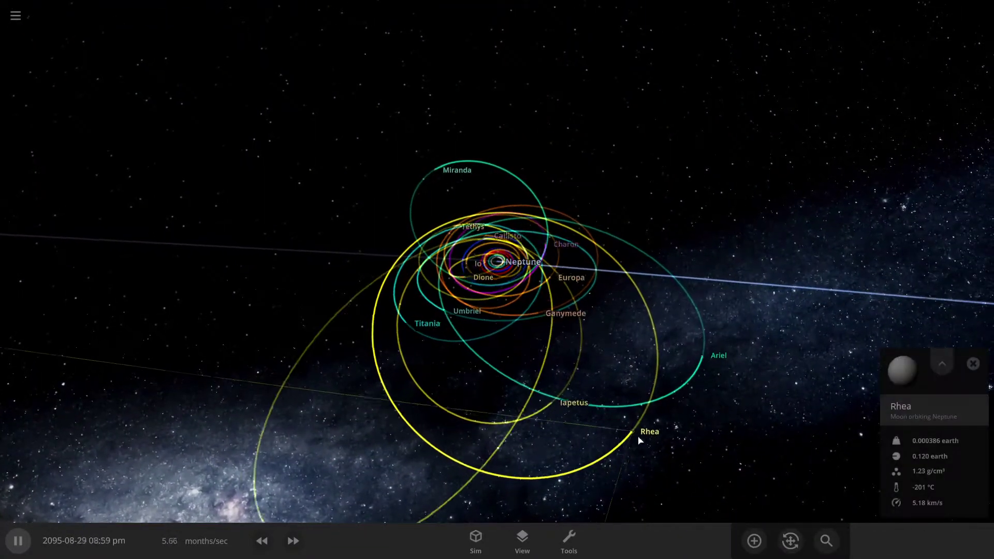
click(942, 363)
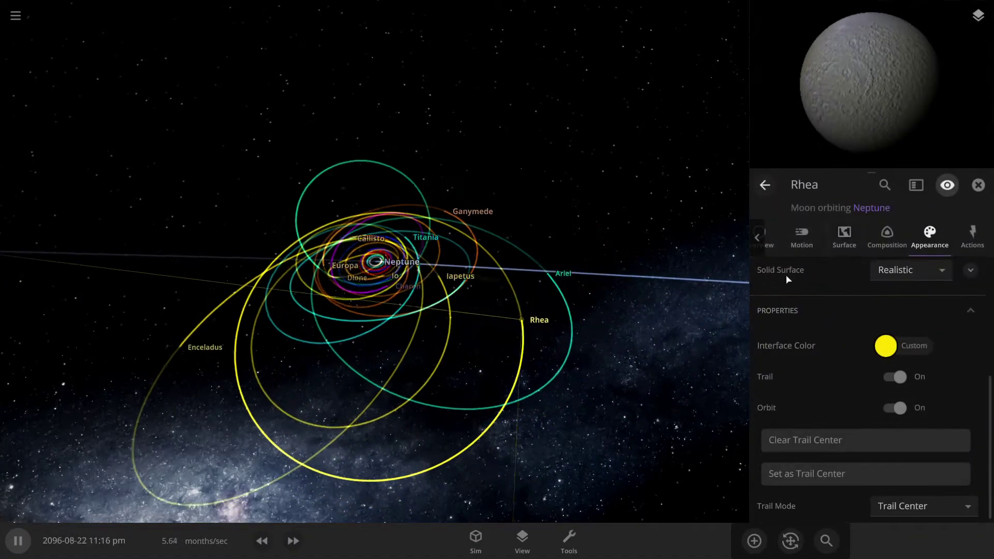
click(780, 237)
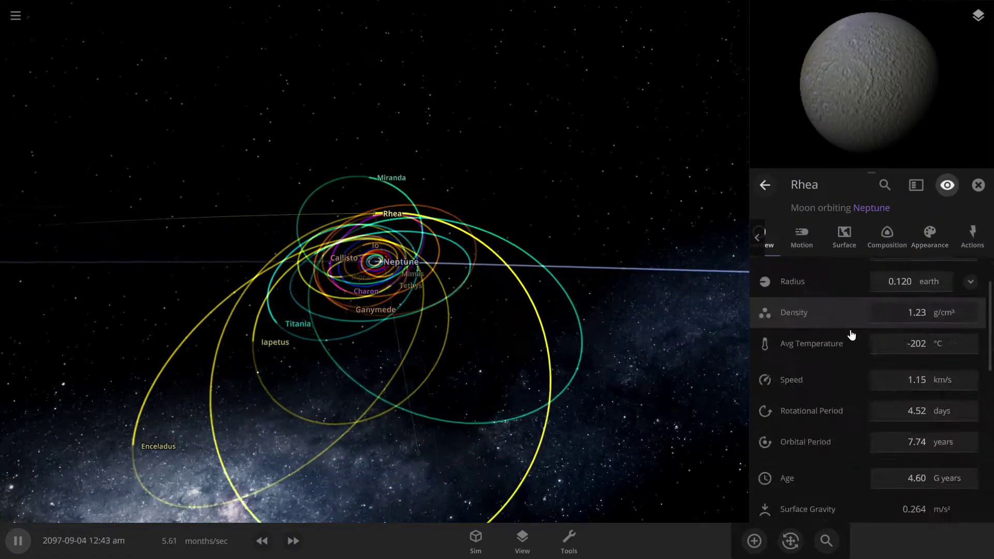
scroll(852, 334, down, 3)
click(978, 185)
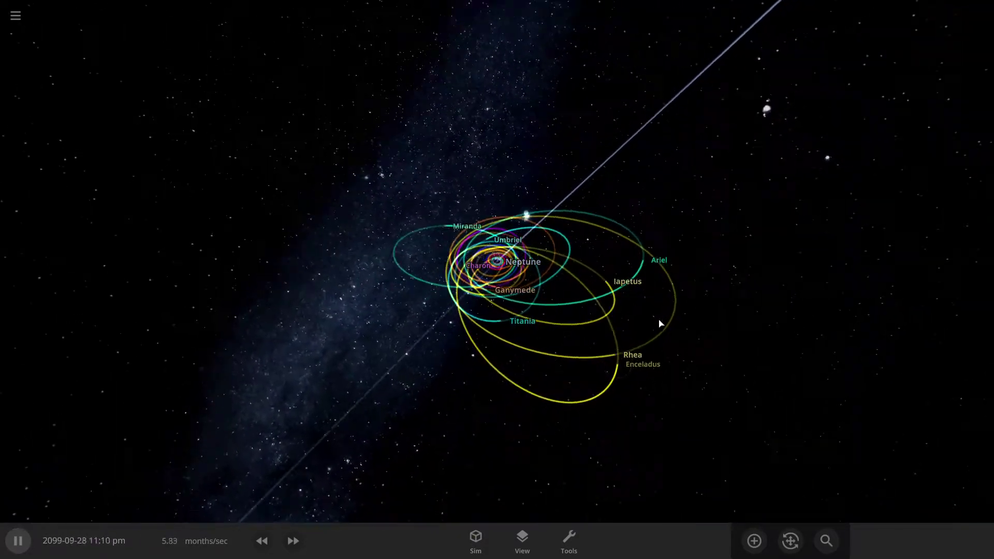
Review the overview properties of the moon Enceladus, including its orbital period, and close them.
click(627, 301)
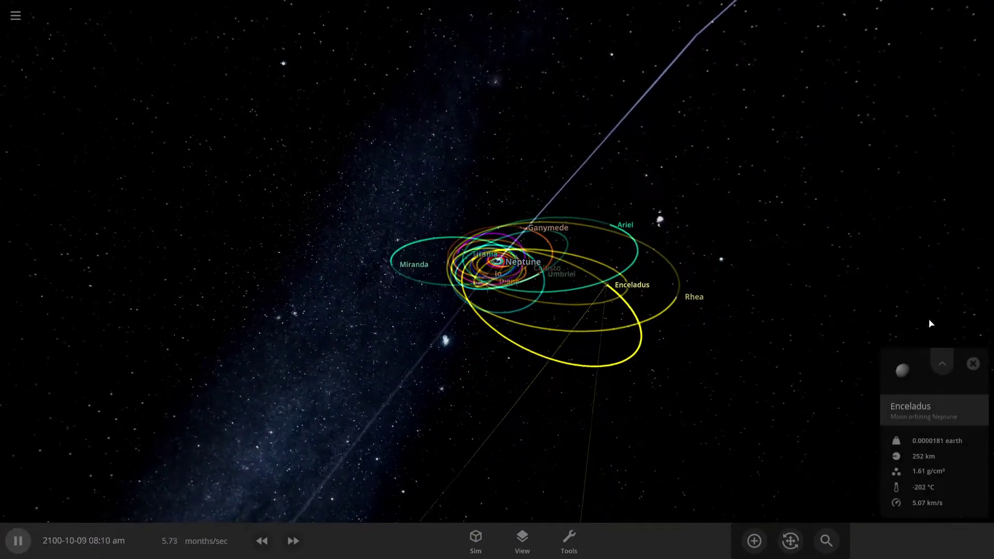
click(941, 364)
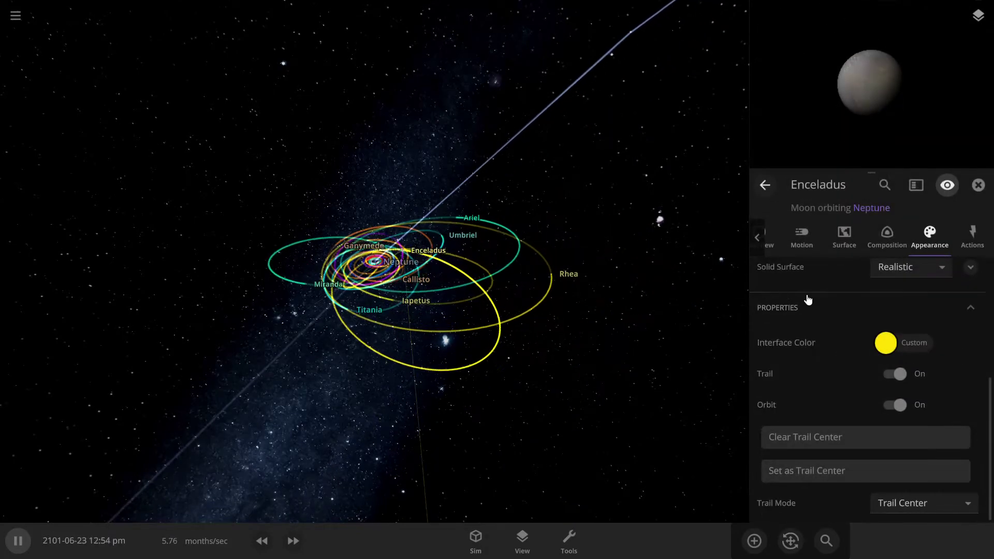
click(771, 243)
scroll(870, 328, down, 3)
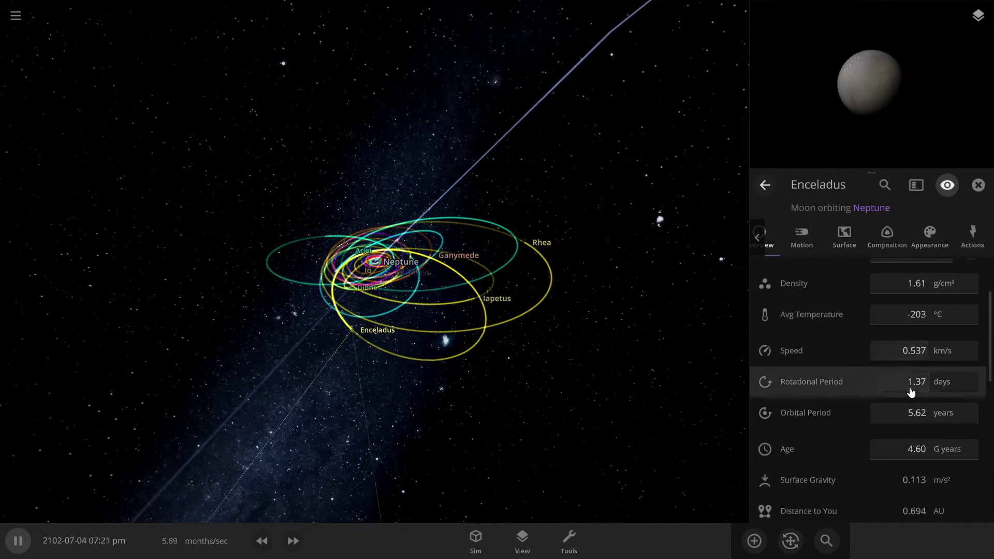
click(977, 185)
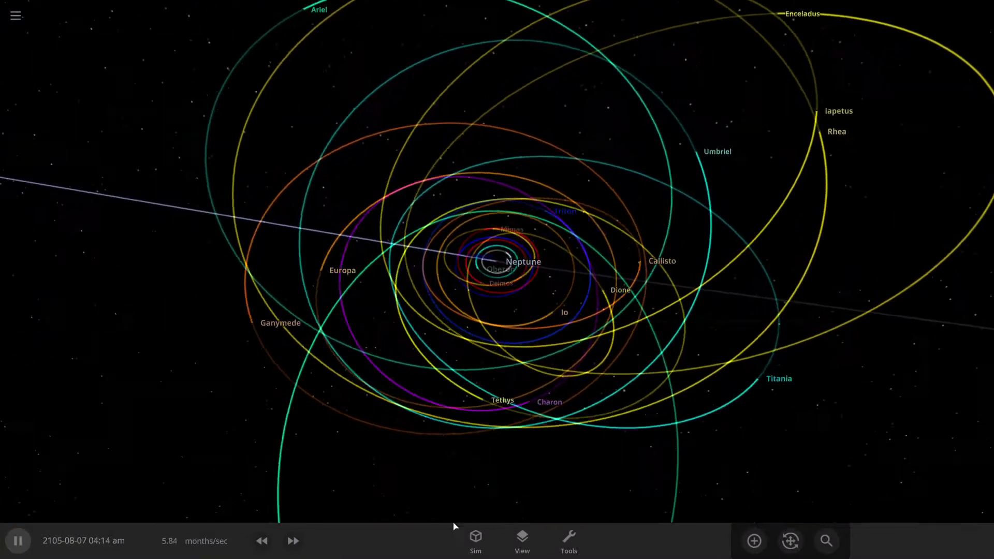
Speed up the simulation to about 8.7 months per second and pause it briefly to inspect the innermost moons' orbits.
click(301, 543)
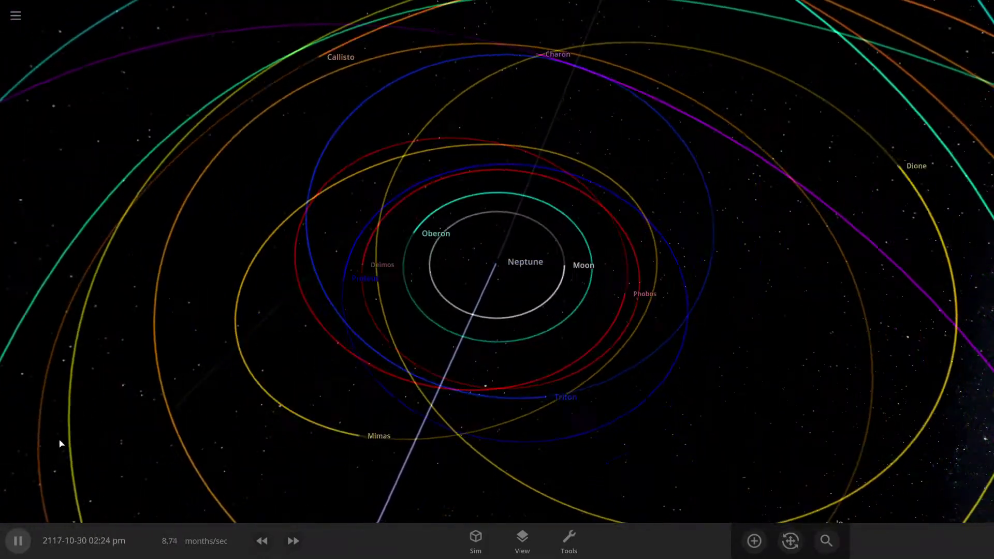
click(19, 541)
drag(242, 264, 354, 263)
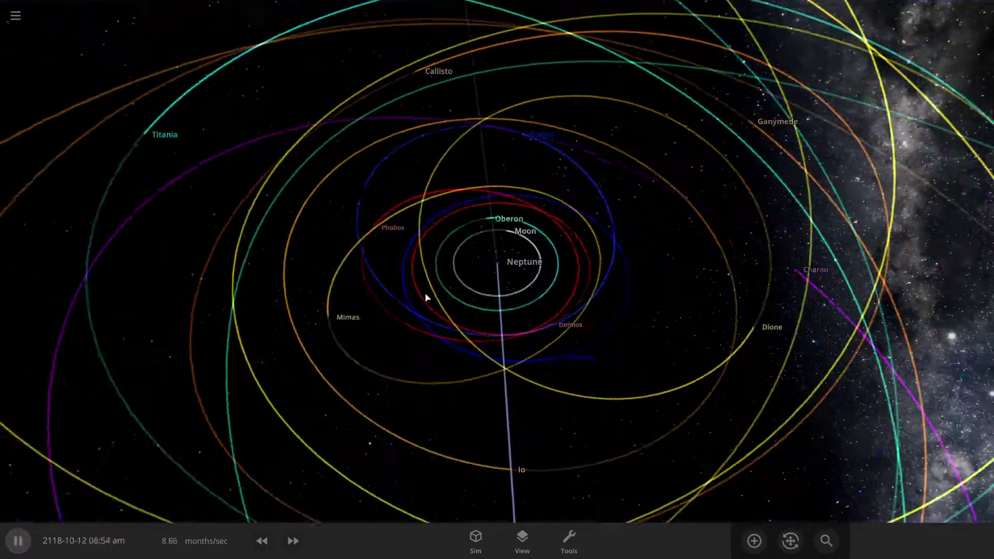
Observe the whole moon system from several angles and check the list of all objects in the simulation.
scroll(425, 297, down, 5)
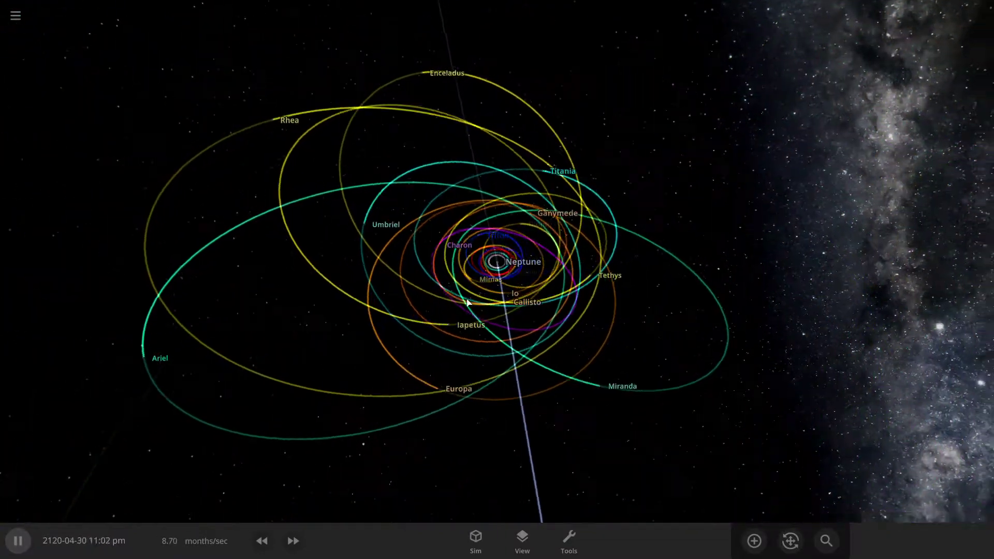
drag(467, 302, 679, 285)
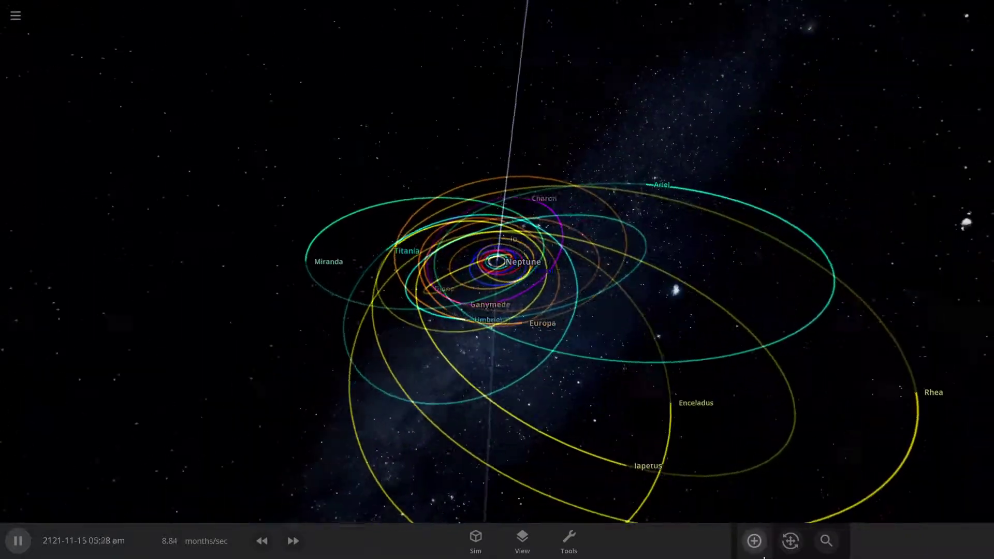
drag(764, 556, 781, 387)
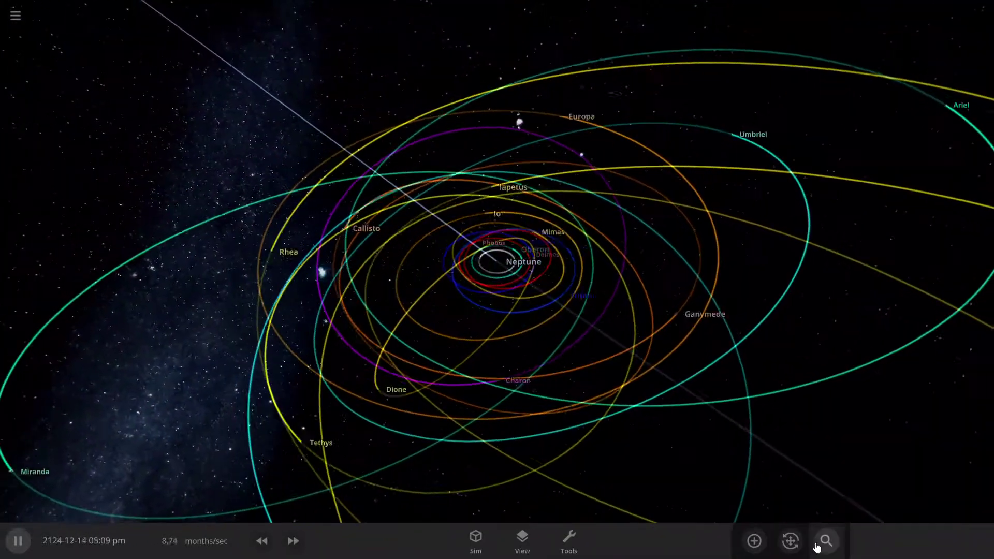
click(824, 543)
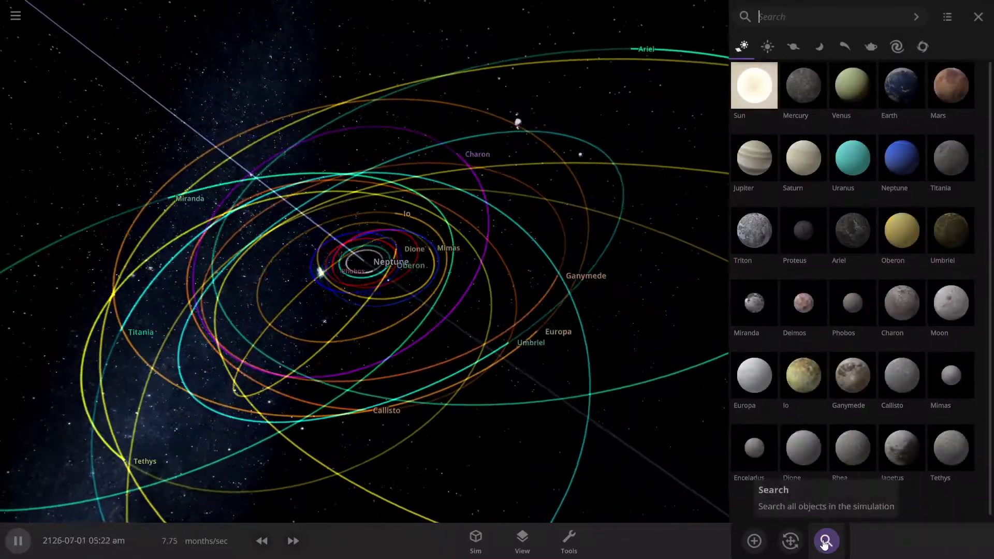
click(825, 541)
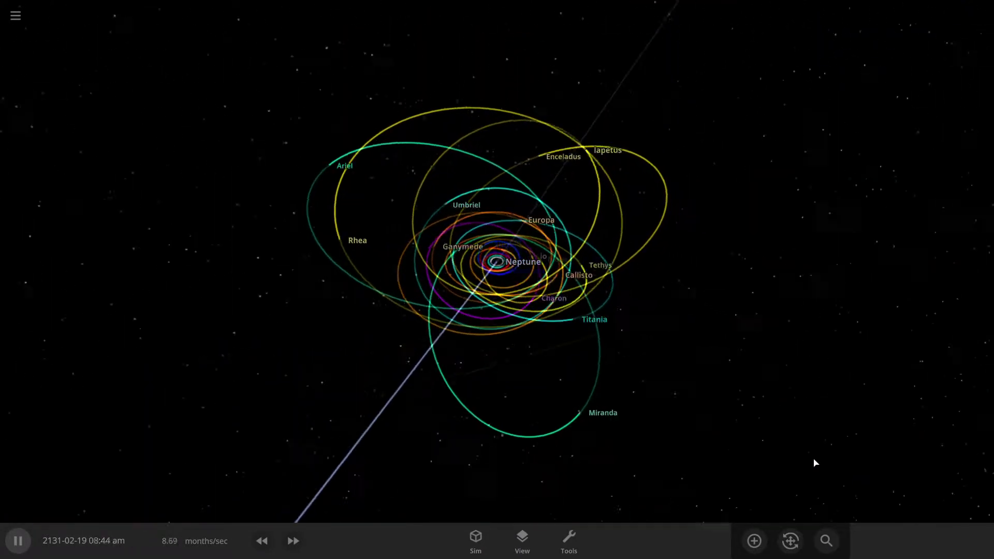
Speed up the simulation to about 1.6 years per second.
click(292, 541)
click(293, 541)
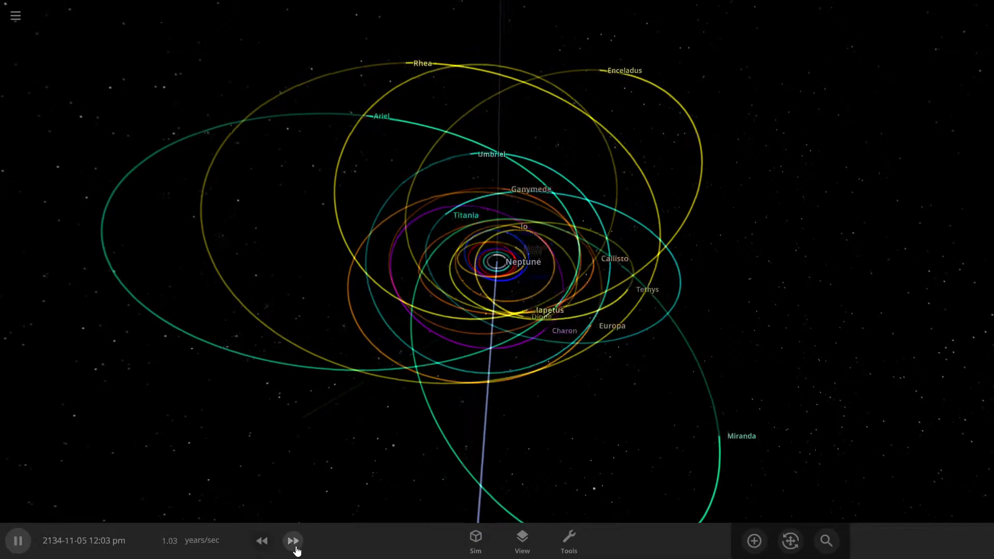
click(292, 541)
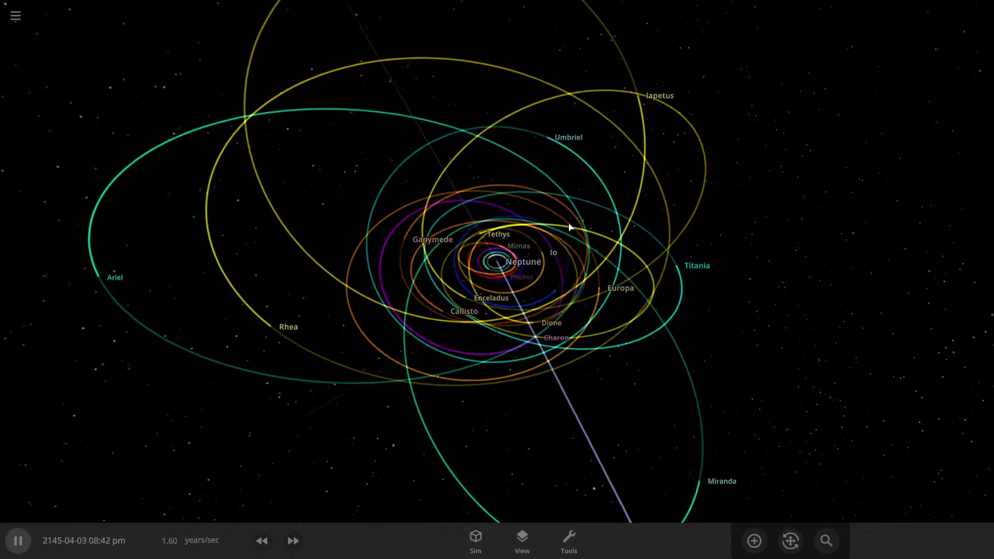
Review the overview properties of the moon Iapetus, including its orbital period, and close them.
scroll(569, 227, down, 3)
click(500, 100)
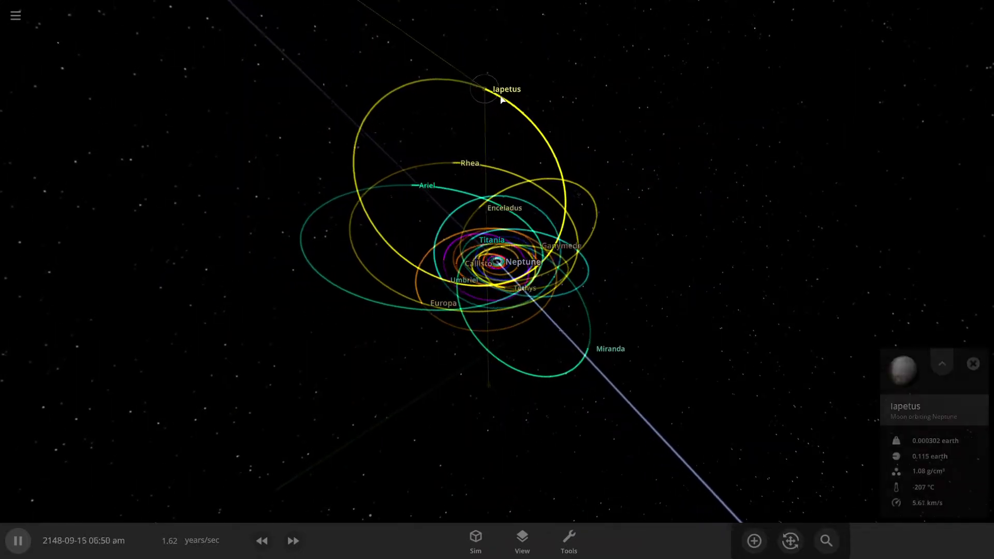
click(890, 352)
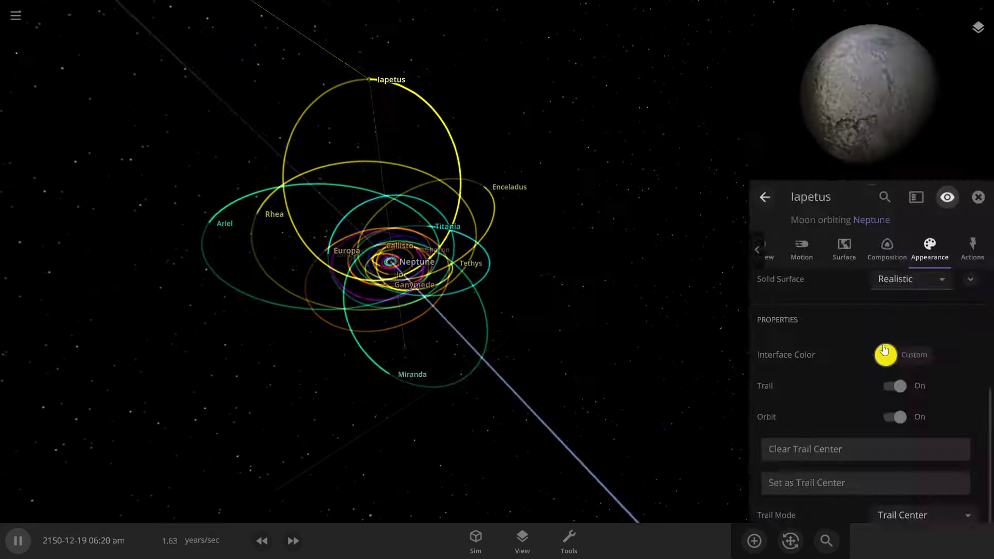
click(776, 237)
scroll(861, 342, down, 3)
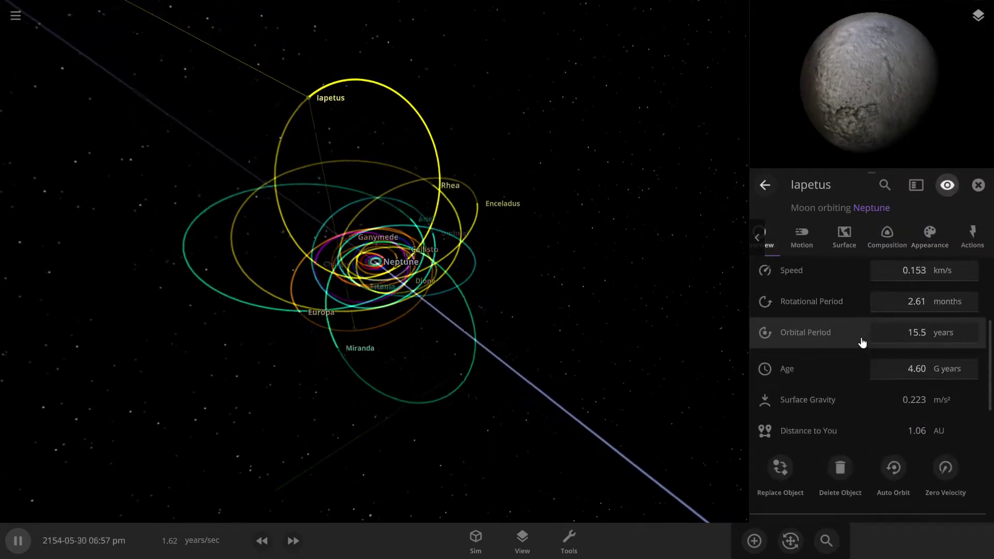
click(977, 184)
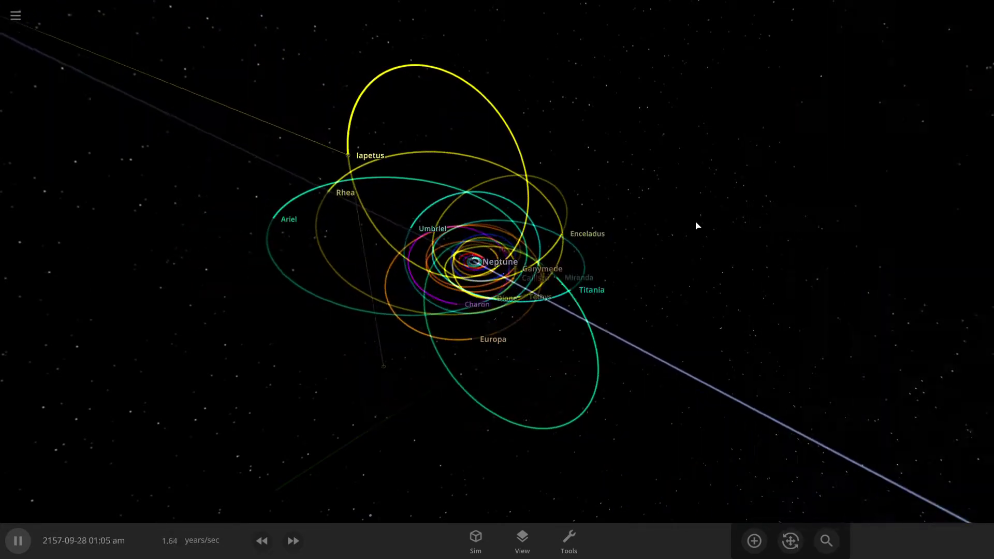
Examine how the moons' orbits evolve, comparing the outer orbits of Iapetus, Rhea and Ariel with the inner system.
drag(709, 228, 774, 244)
scroll(774, 244, down, 2)
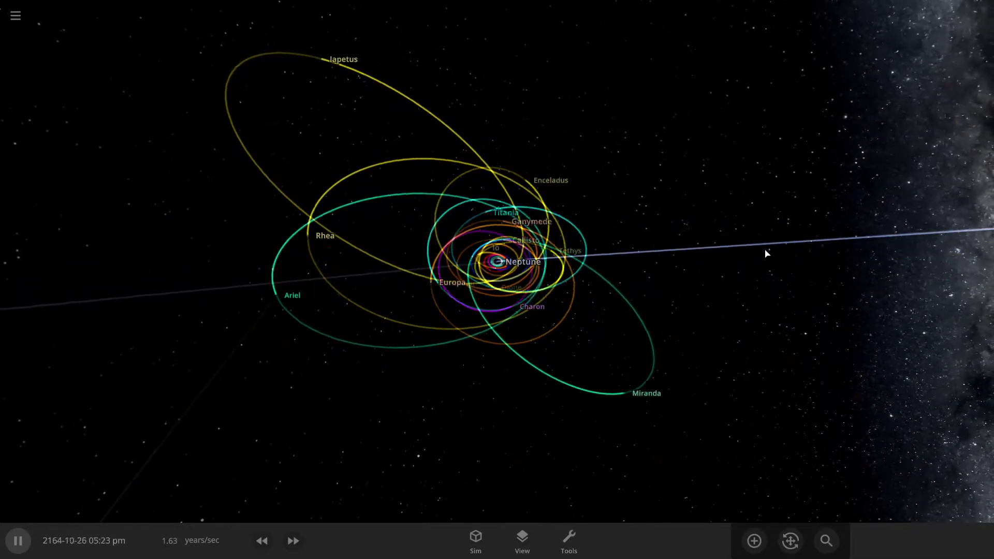
drag(754, 254, 814, 289)
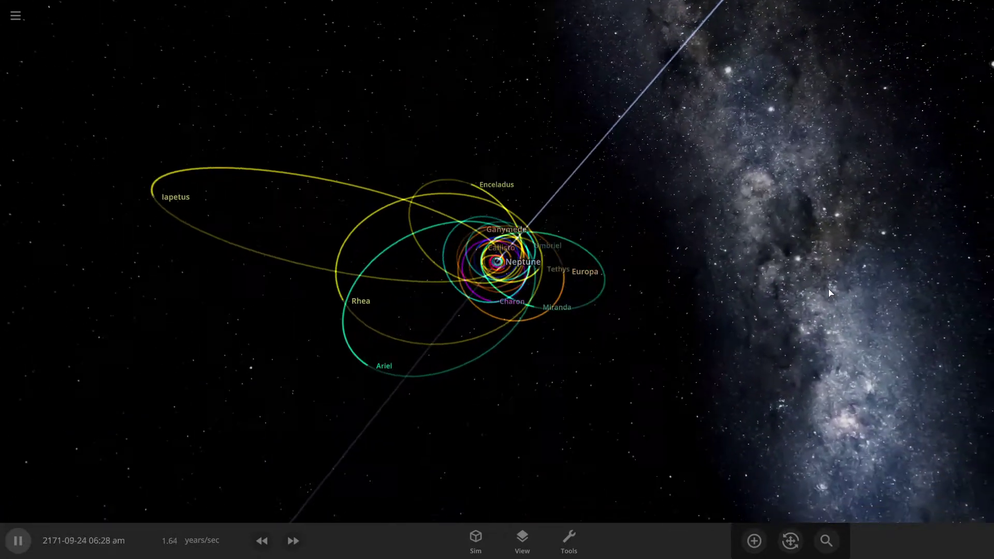
scroll(828, 292, up, 2)
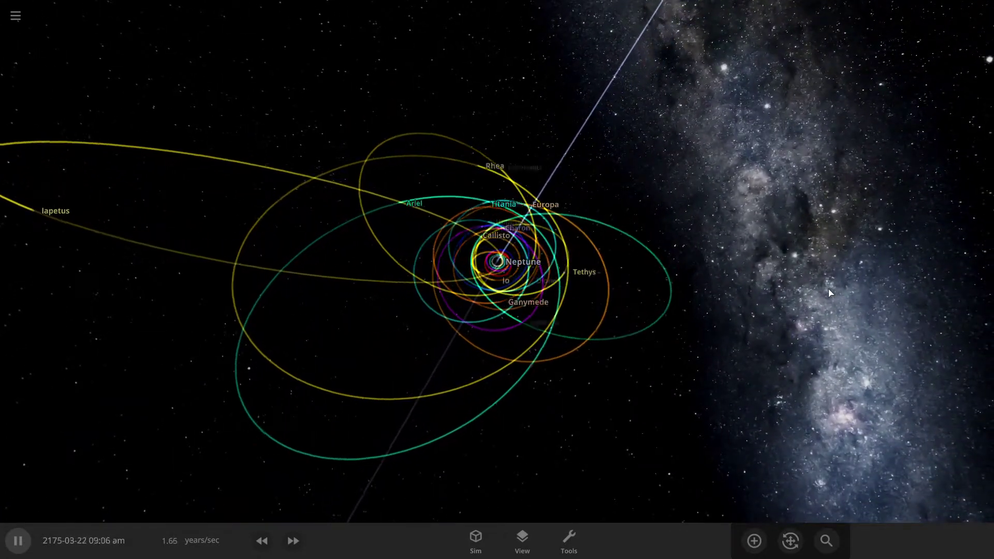
drag(828, 293, 766, 257)
scroll(766, 257, up, 2)
scroll(767, 258, up, 2)
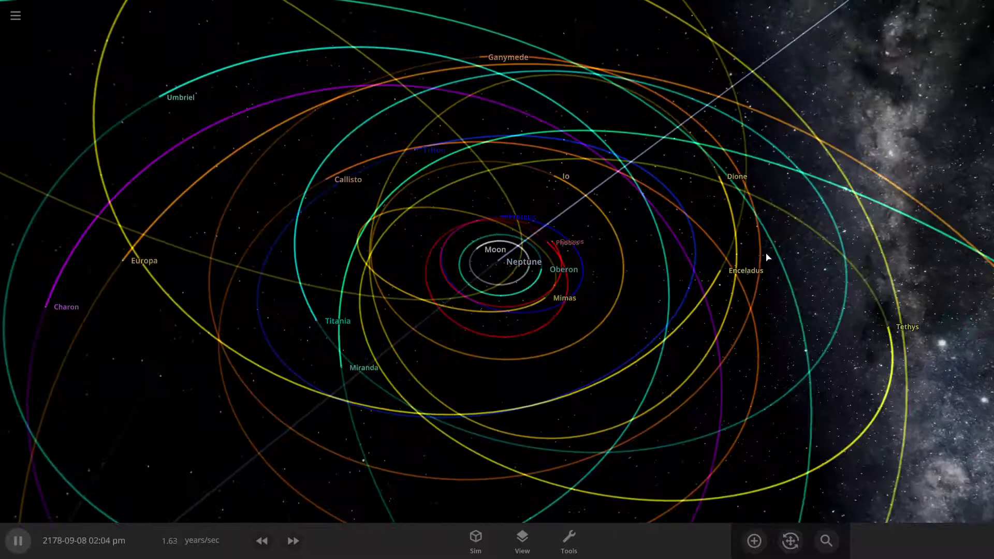
scroll(767, 257, down, 4)
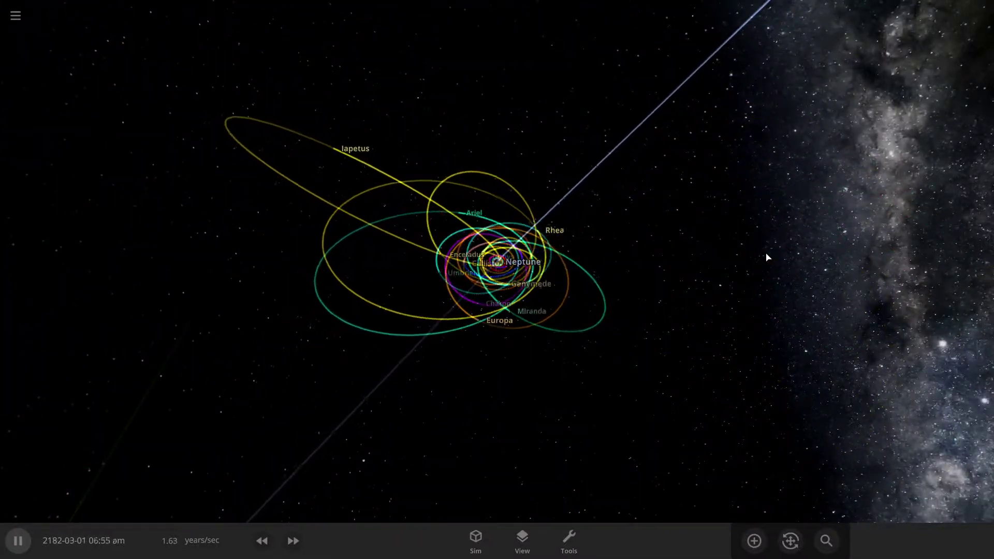
drag(767, 257, 594, 446)
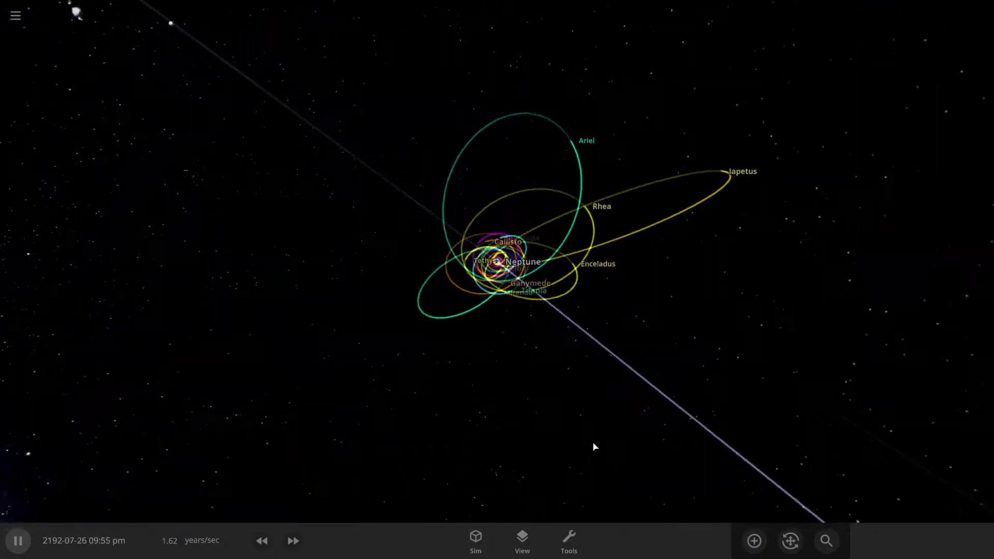
drag(812, 406, 649, 380)
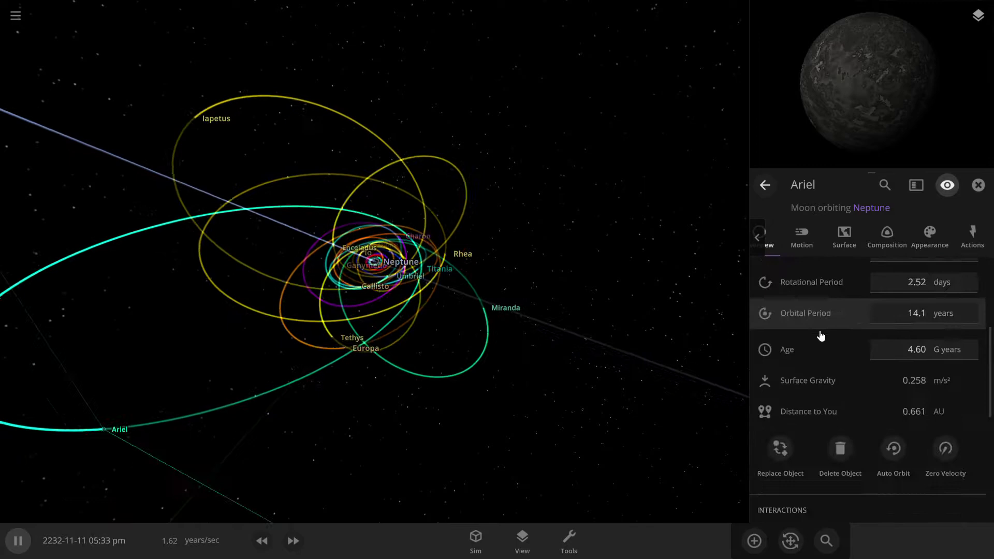
Read Ariel's rotational and orbital periods in its overview properties and close them.
scroll(821, 334, down, 2)
scroll(820, 332, up, 3)
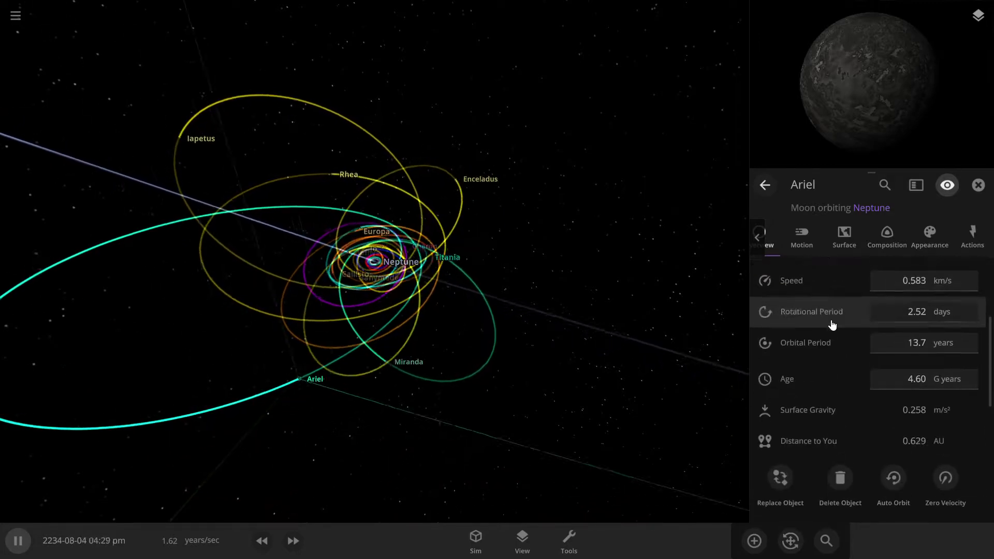
click(977, 192)
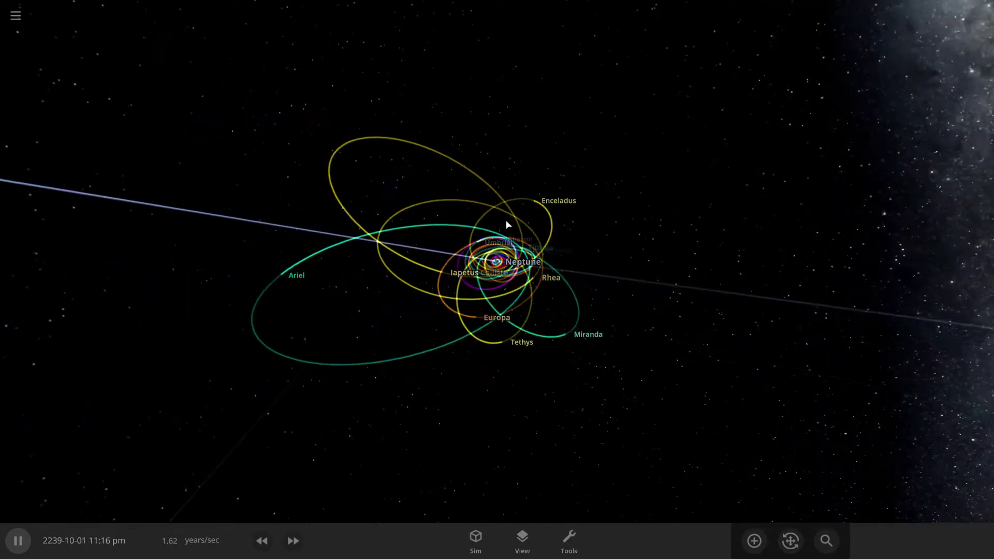
Check the orbital period of Iapetus again in its overview properties and close them.
click(466, 167)
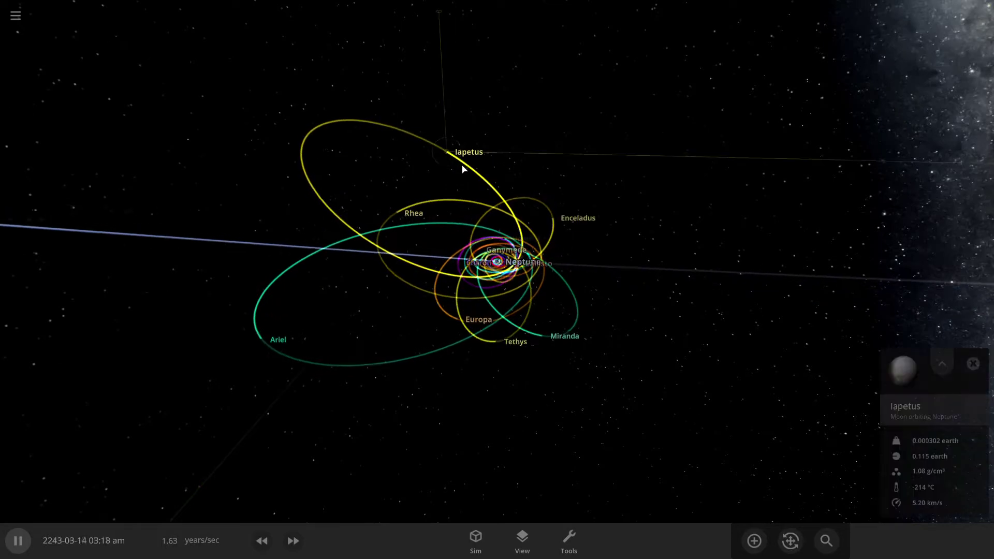
click(932, 359)
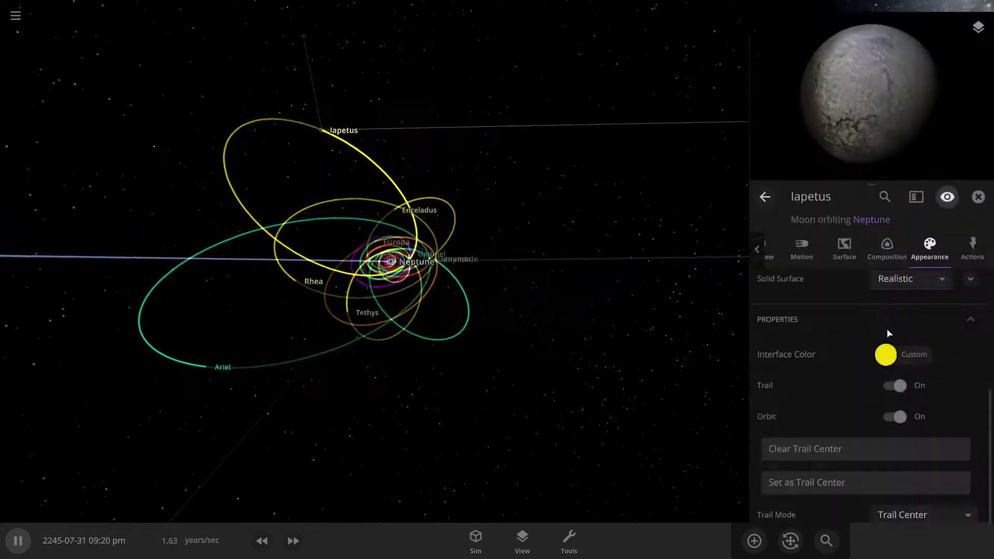
scroll(880, 410, up, 3)
scroll(880, 410, down, 3)
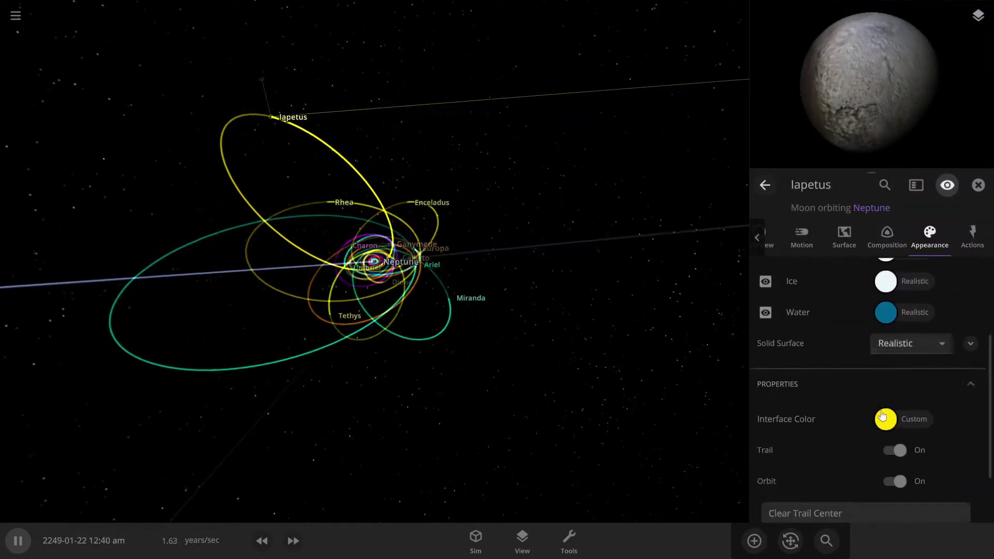
click(776, 248)
scroll(914, 405, down, 5)
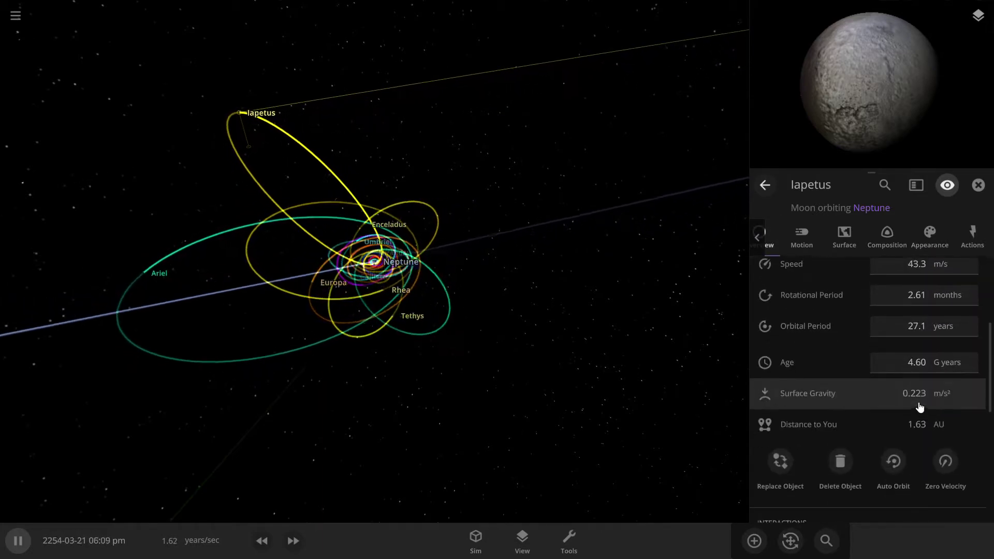
click(978, 185)
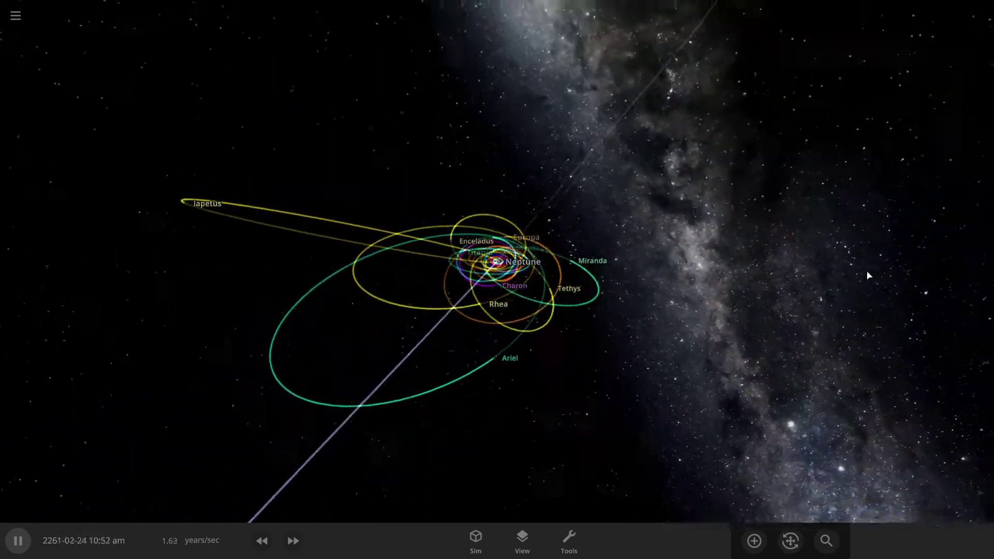
Observe the moons' orbits from Iapetus inward to the tilted orbits near Neptune and pause the simulation.
drag(866, 276, 697, 286)
scroll(683, 326, up, 5)
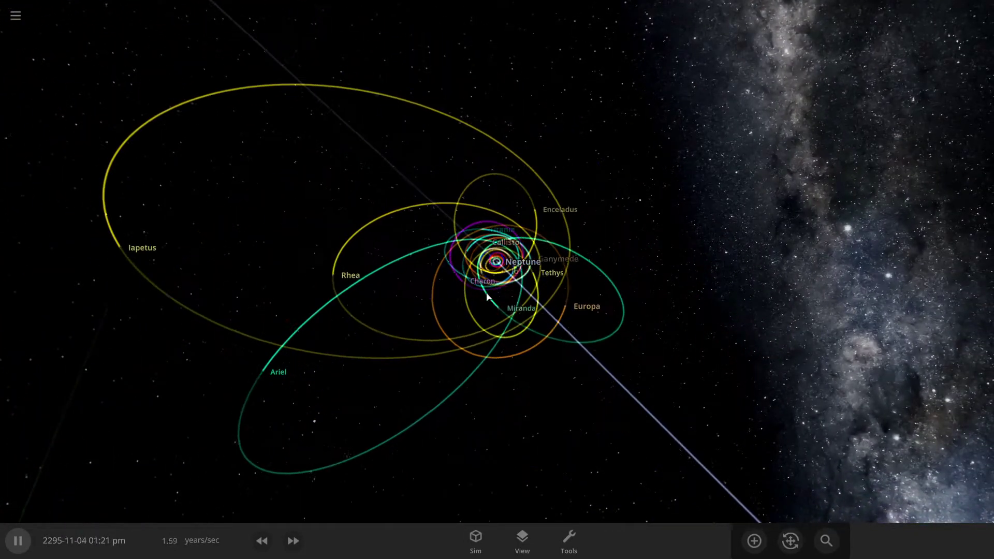
drag(486, 296, 897, 373)
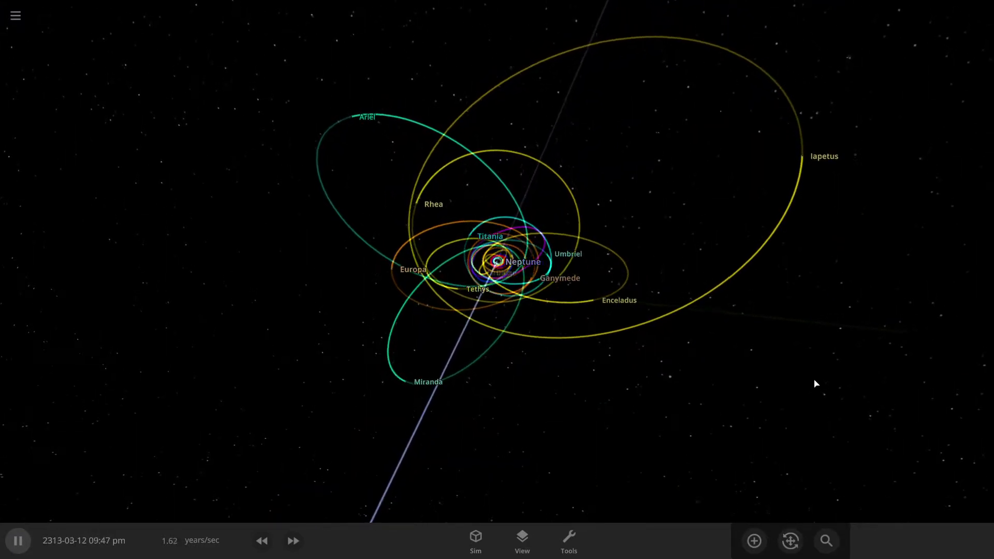
scroll(813, 362, up, 3)
drag(809, 314, 778, 308)
scroll(779, 306, up, 2)
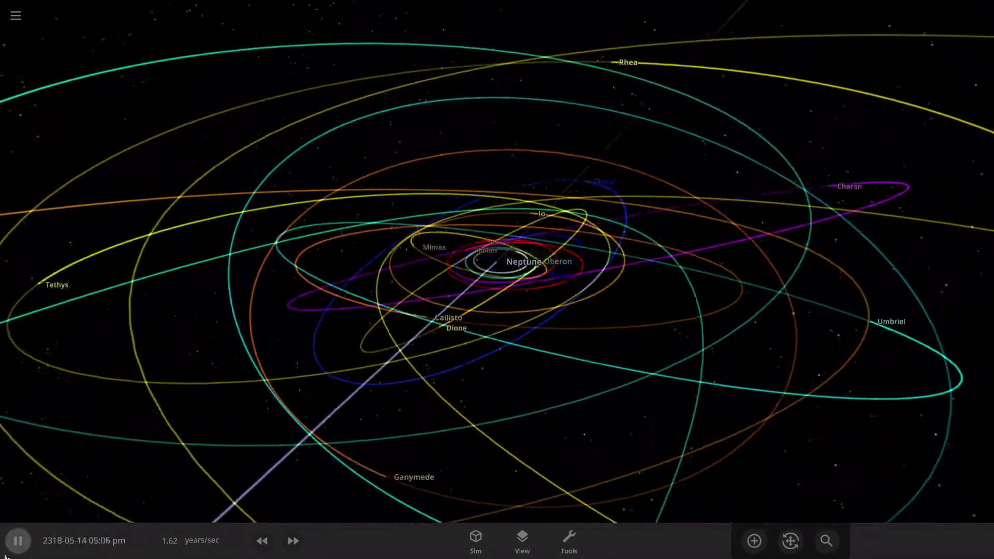
click(18, 540)
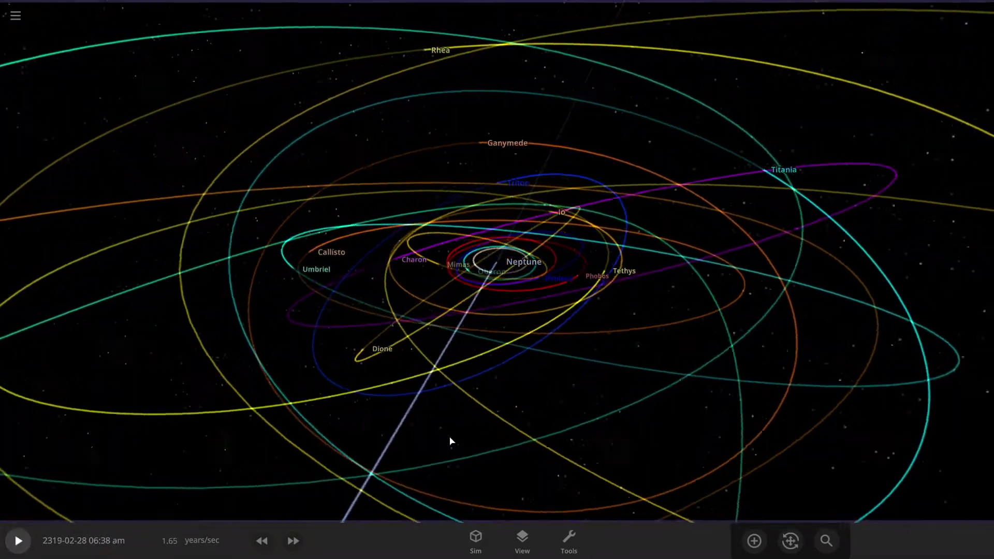
Examine the paused moon orbits around Neptune, from the outer orbits of Ariel and Iapetus to those of Oberon and the Moon.
scroll(450, 440, up, 3)
drag(450, 440, 463, 466)
scroll(448, 412, down, 5)
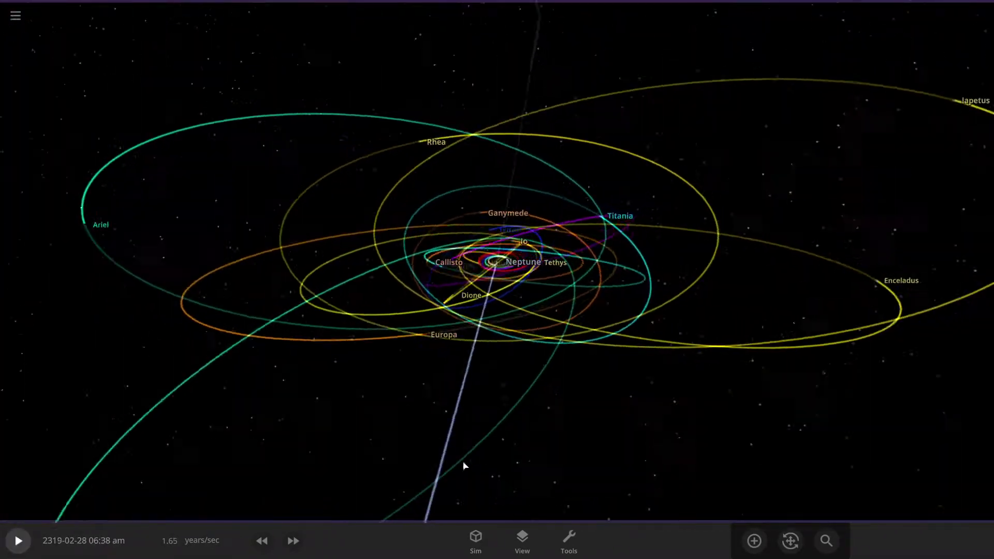
scroll(464, 469, up, 5)
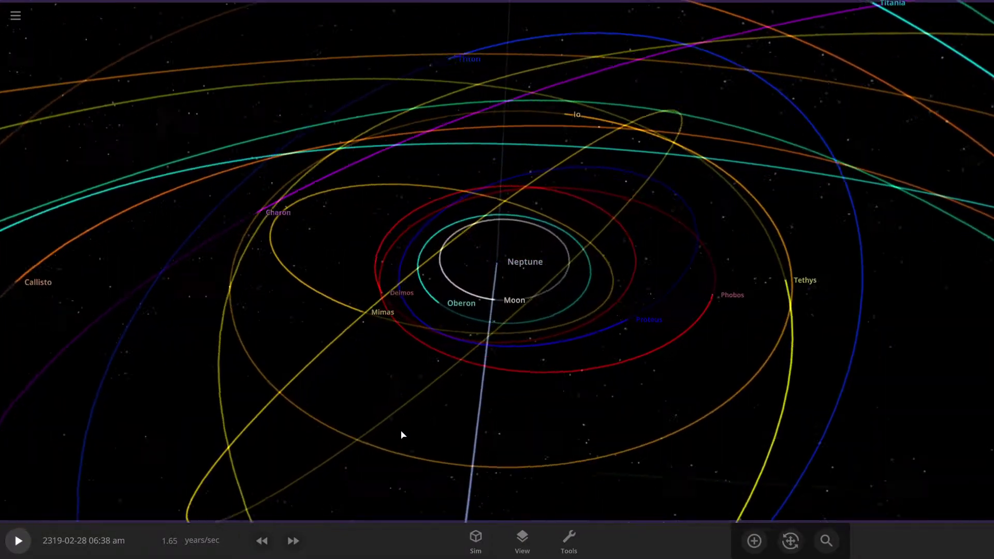
scroll(379, 451, down, 4)
drag(381, 449, 417, 399)
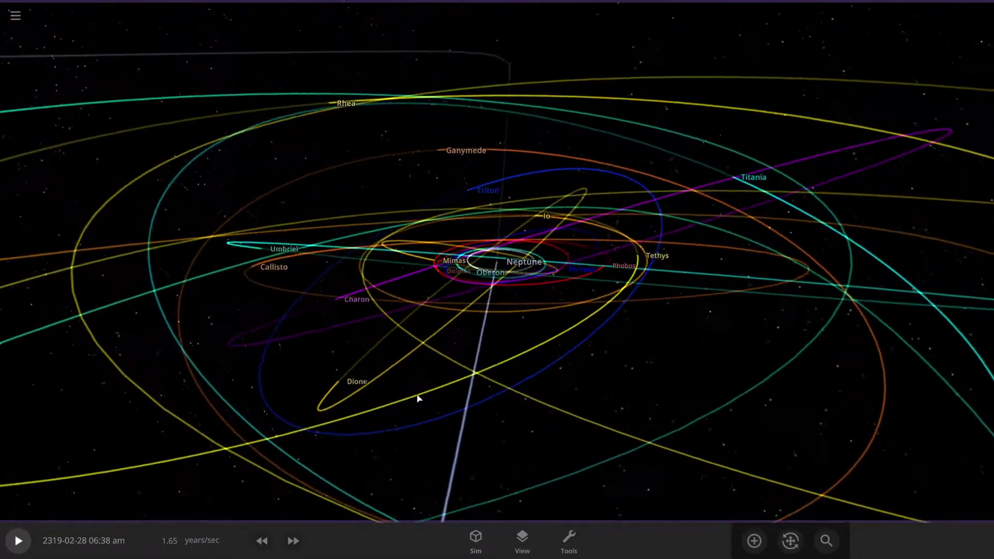
scroll(417, 399, down, 2)
Resume the simulation and raise its speed to about 2.43 years/sec.
click(13, 541)
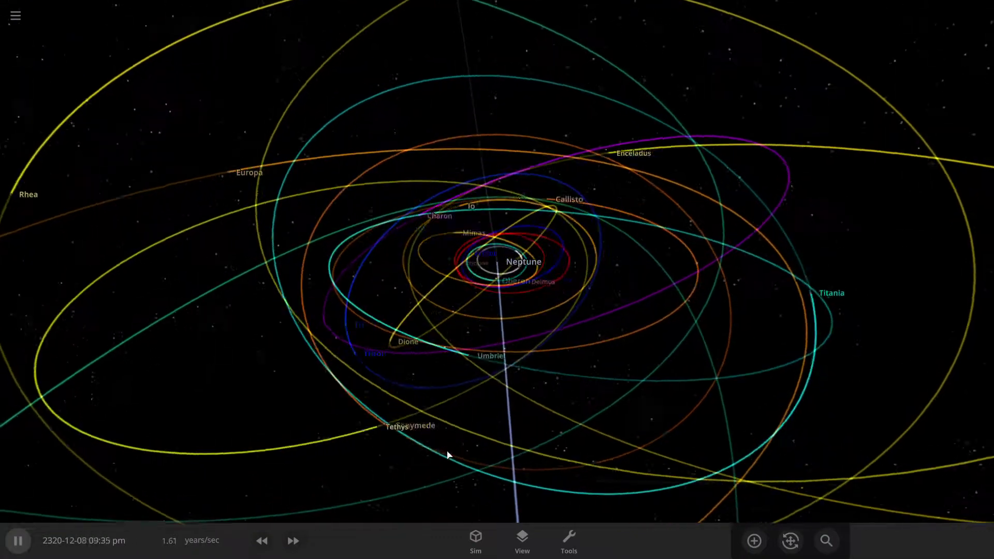
drag(443, 410, 507, 374)
scroll(525, 348, down, 3)
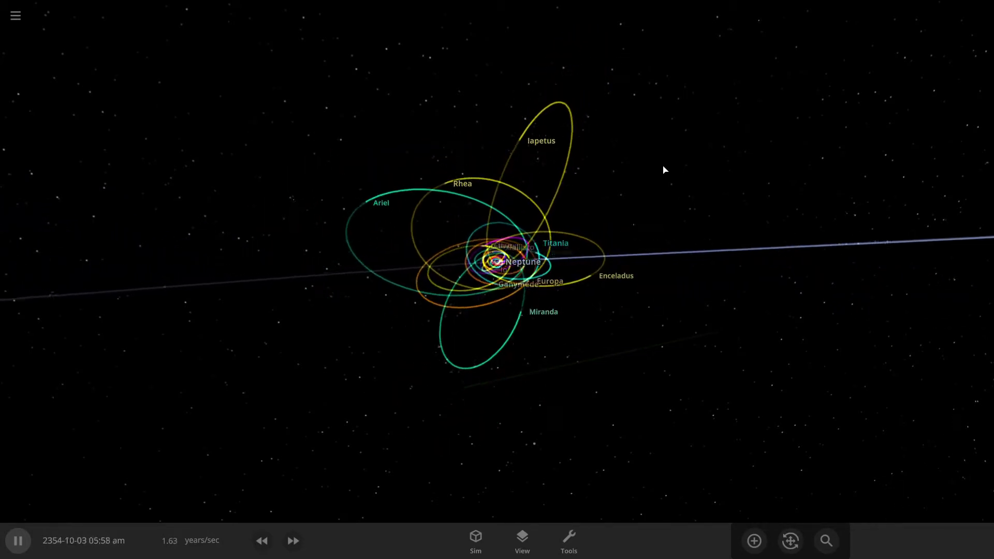
scroll(658, 170, up, 2)
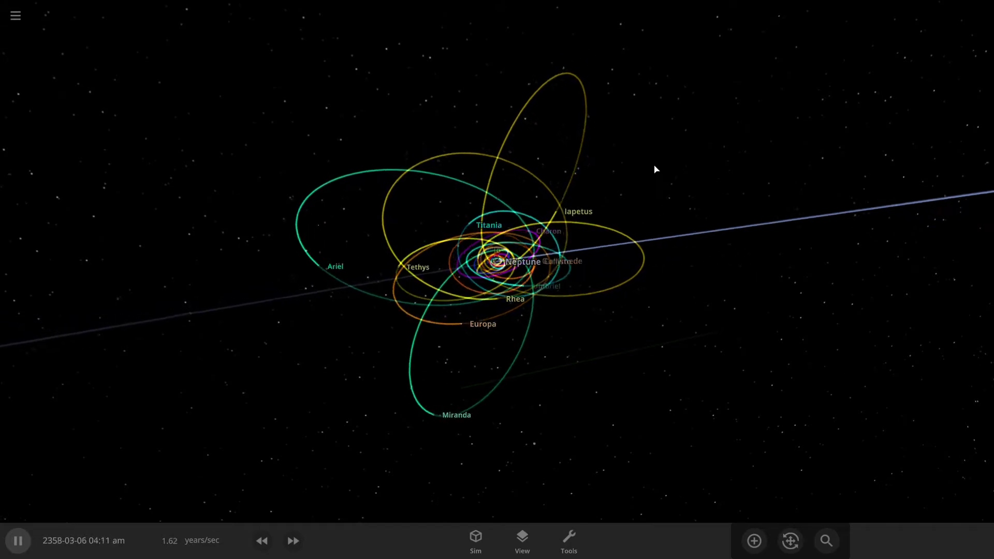
drag(682, 156, 686, 158)
scroll(686, 158, up, 3)
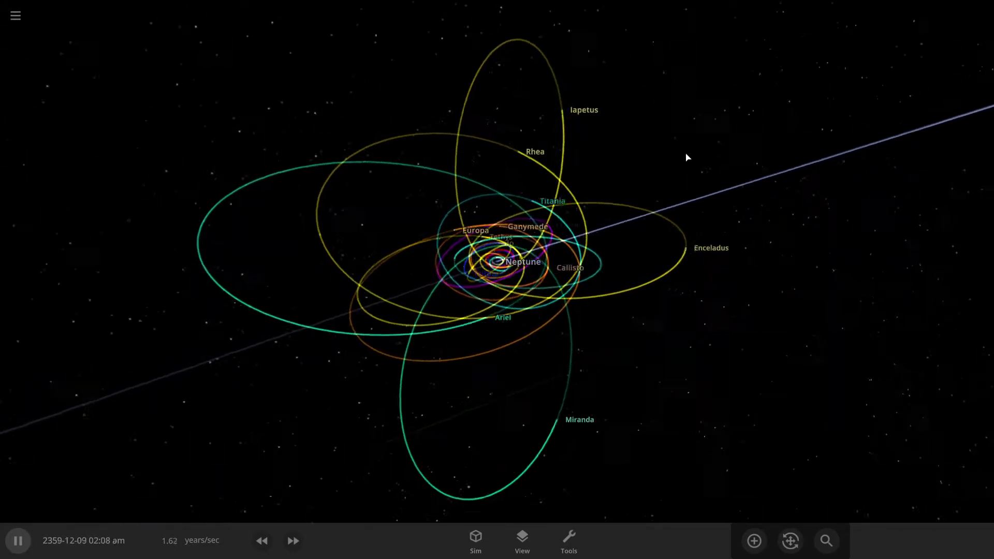
click(293, 540)
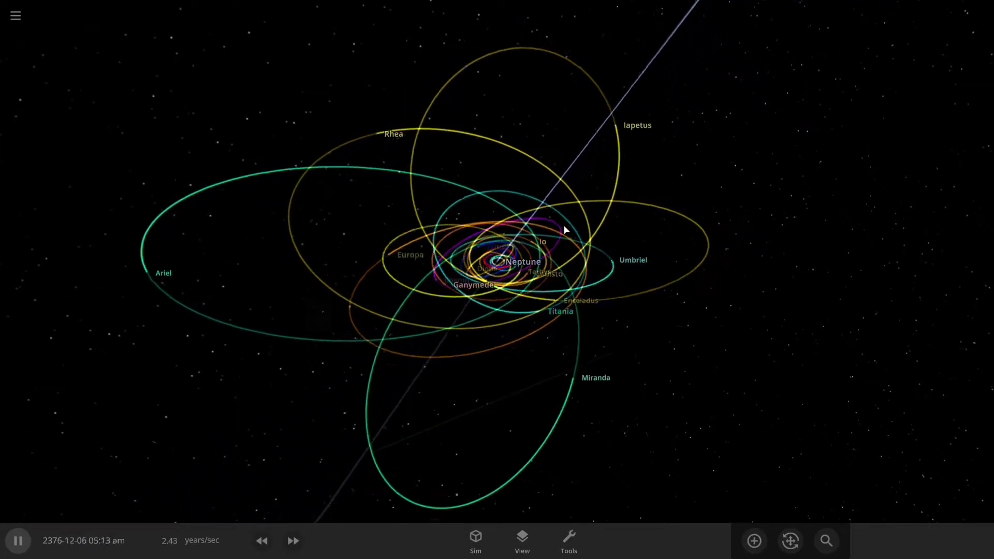
Look over the inner moons, the list of simulated bodies, and the wider solar system with Oberon's path.
scroll(627, 233, up, 10)
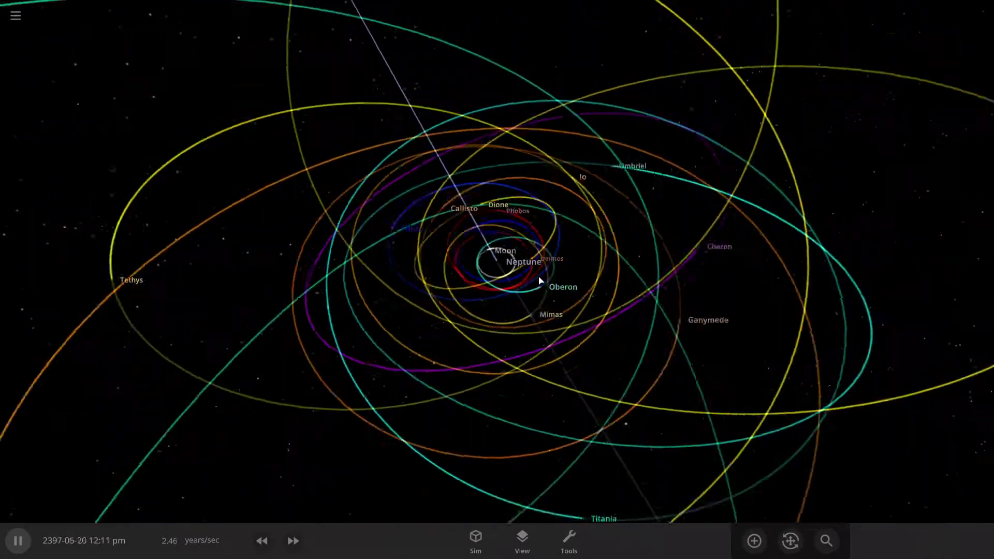
click(827, 541)
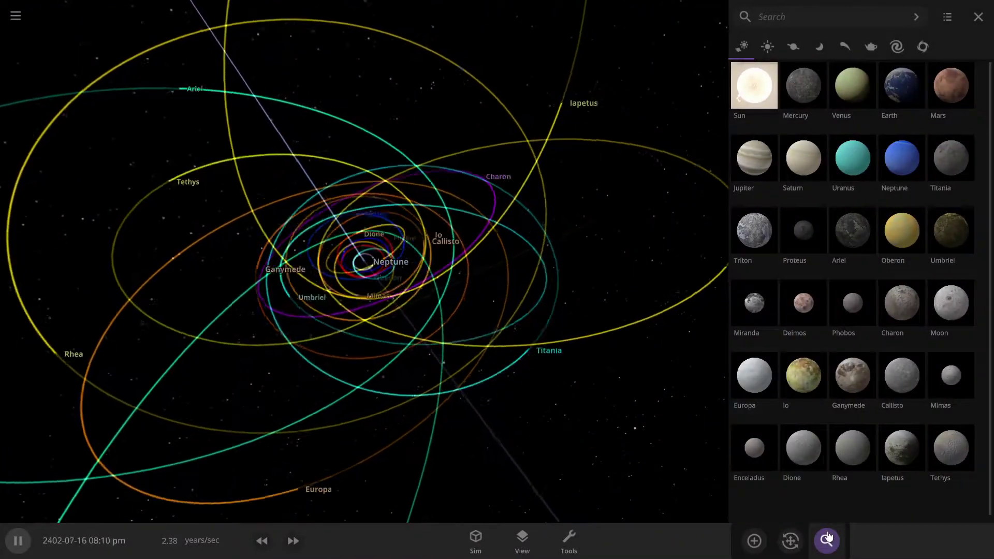
click(826, 537)
scroll(640, 404, down, 4)
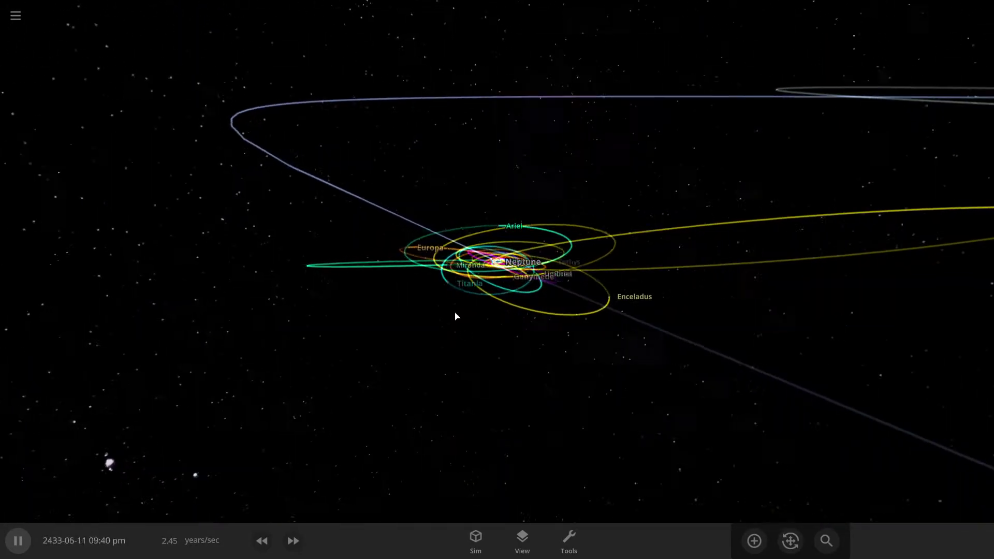
drag(455, 315, 371, 370)
scroll(475, 337, down, 5)
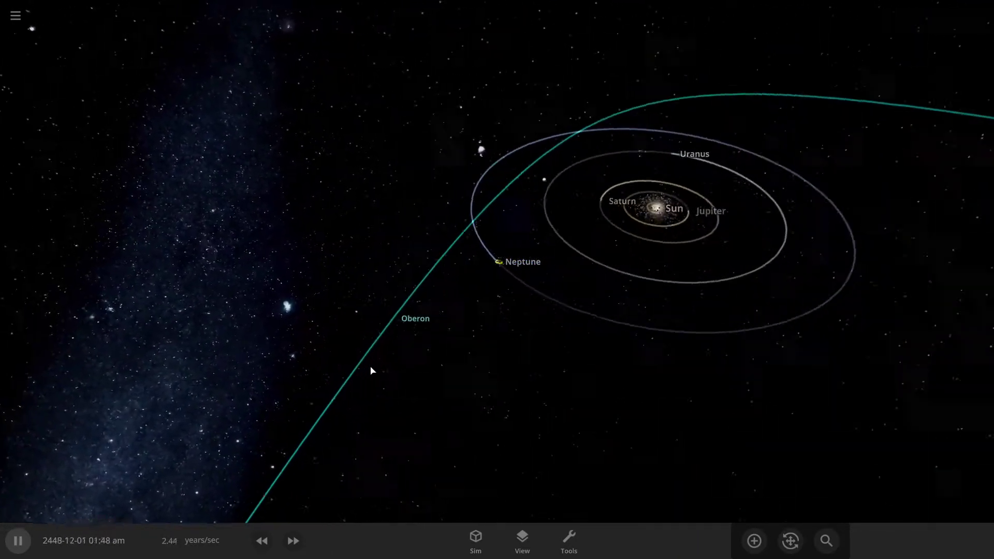
Pause the simulation and compare the moon system around Neptune with Oberon's path past the Sun.
scroll(370, 370, up, 2)
click(17, 540)
scroll(547, 340, up, 5)
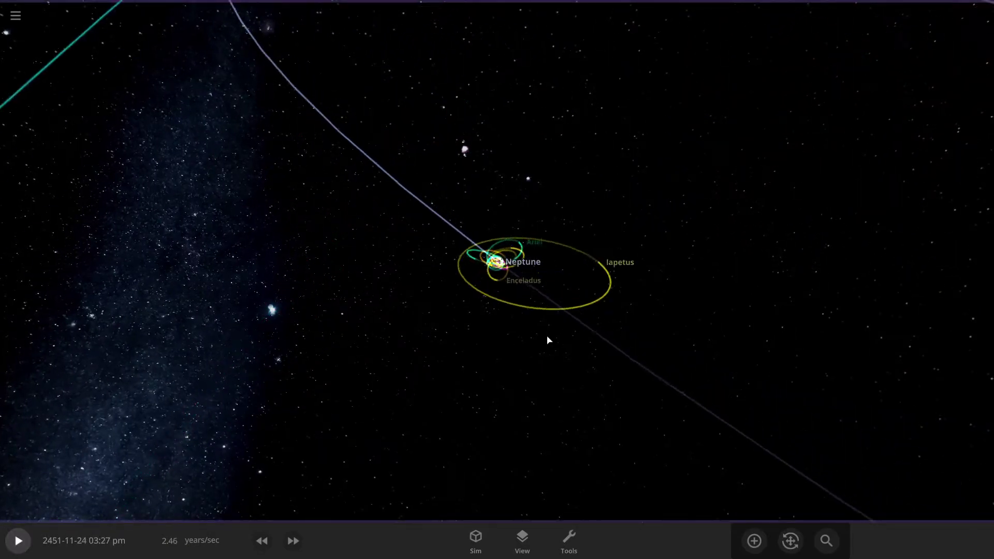
scroll(446, 357, down, 5)
drag(547, 340, 632, 407)
scroll(455, 358, up, 5)
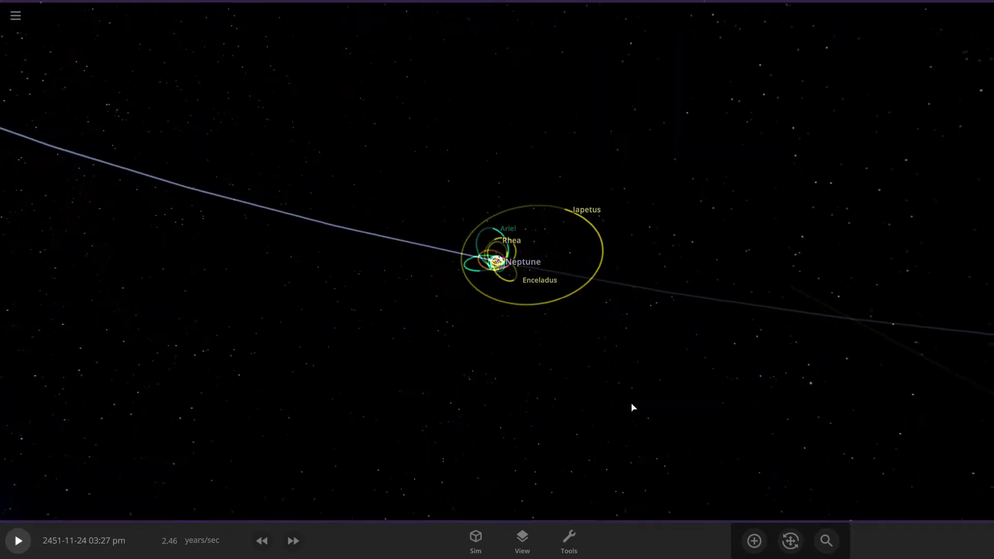
scroll(595, 407, down, 5)
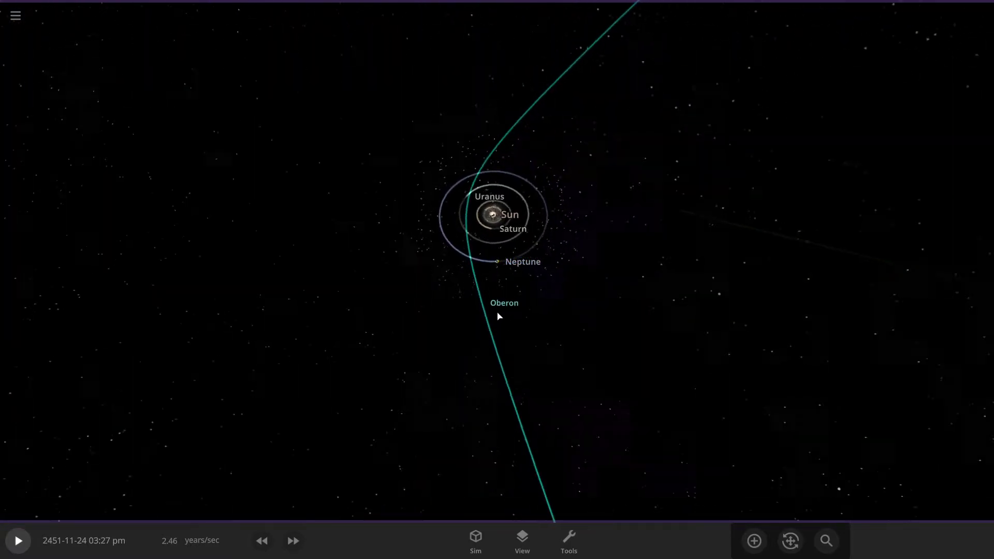
Resume the simulation and delete Oberon, which is flying past the Sun outside Neptune's orbit.
click(489, 291)
scroll(616, 356, up, 2)
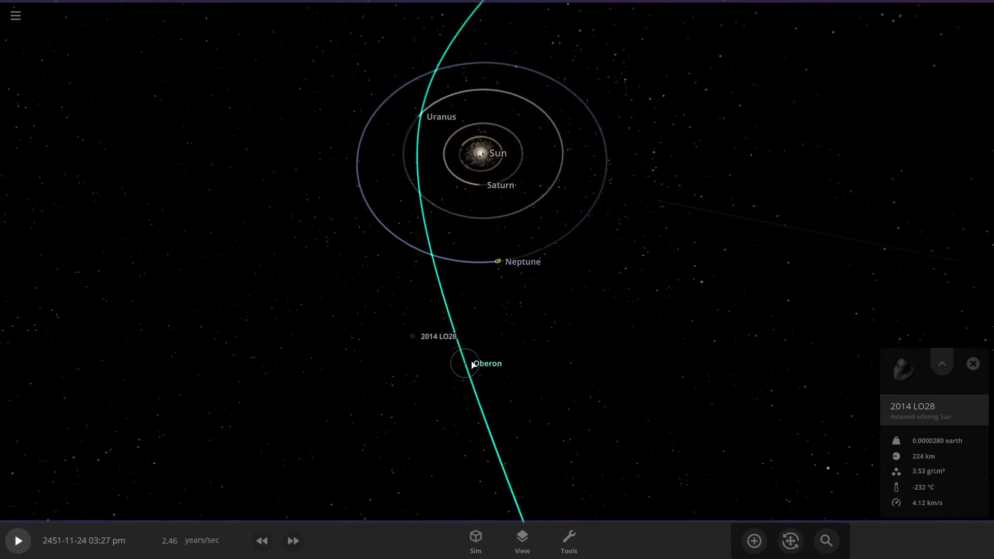
click(473, 364)
click(18, 541)
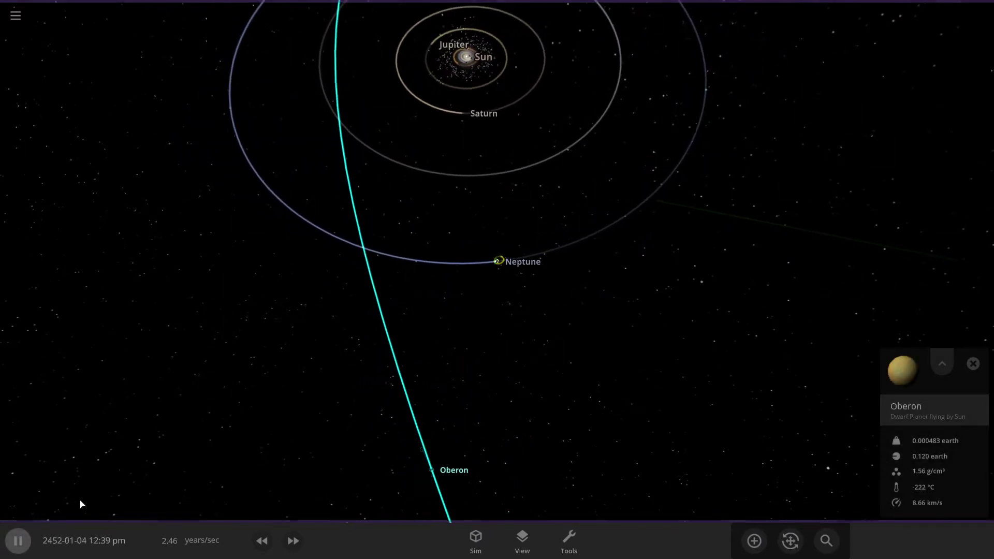
scroll(569, 392, down, 3)
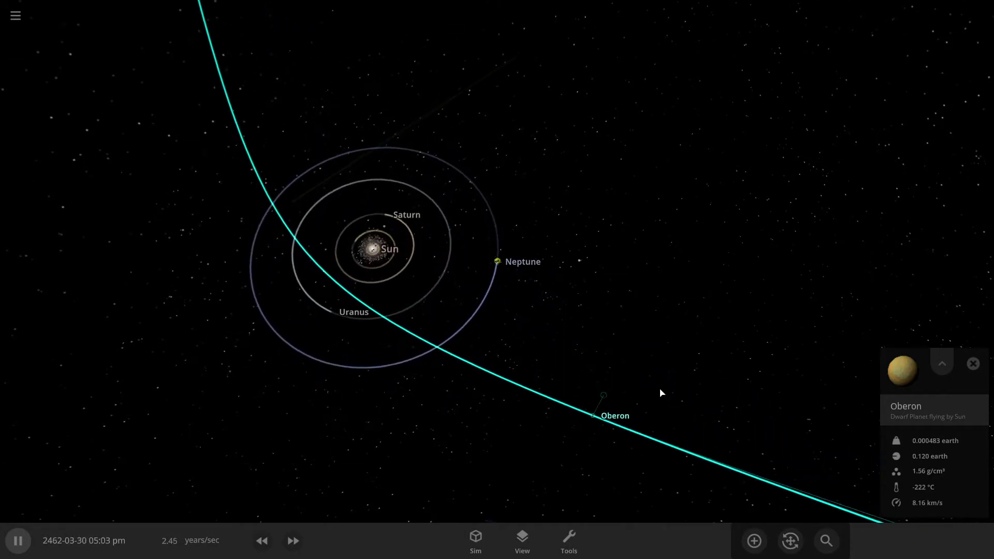
drag(659, 393, 769, 395)
double_click(667, 348)
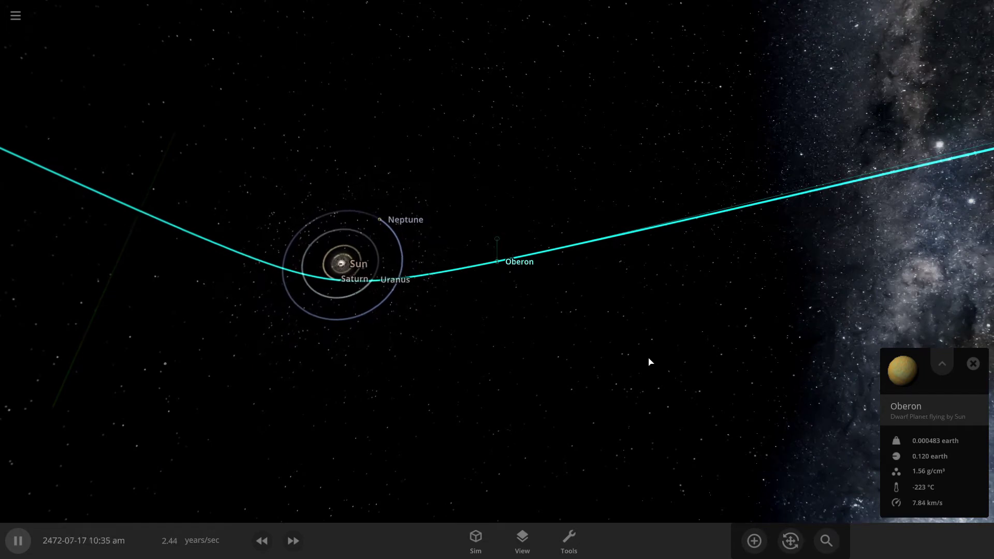
key(Delete)
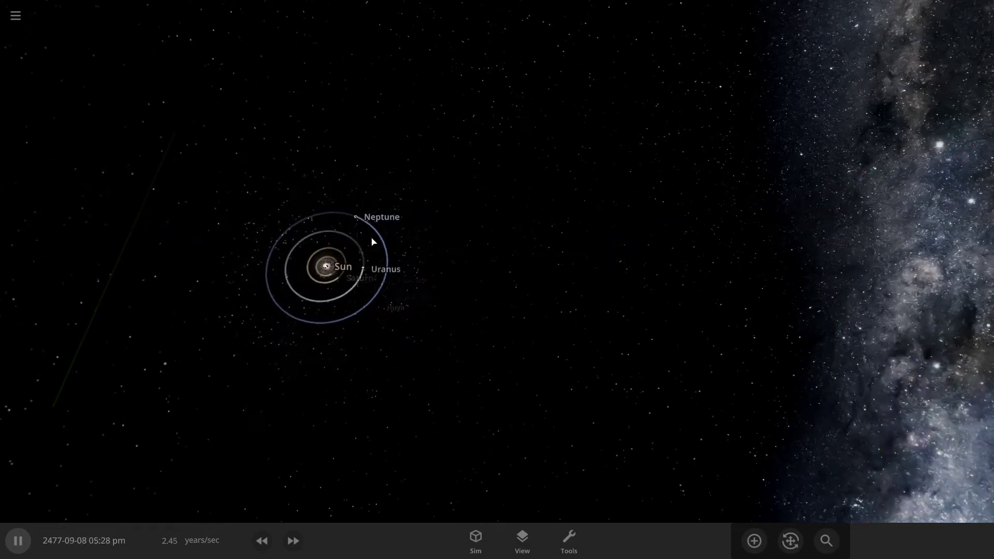
Center the view on Neptune and read Iapetus's orbital period in its overview properties, closing them again.
double_click(349, 215)
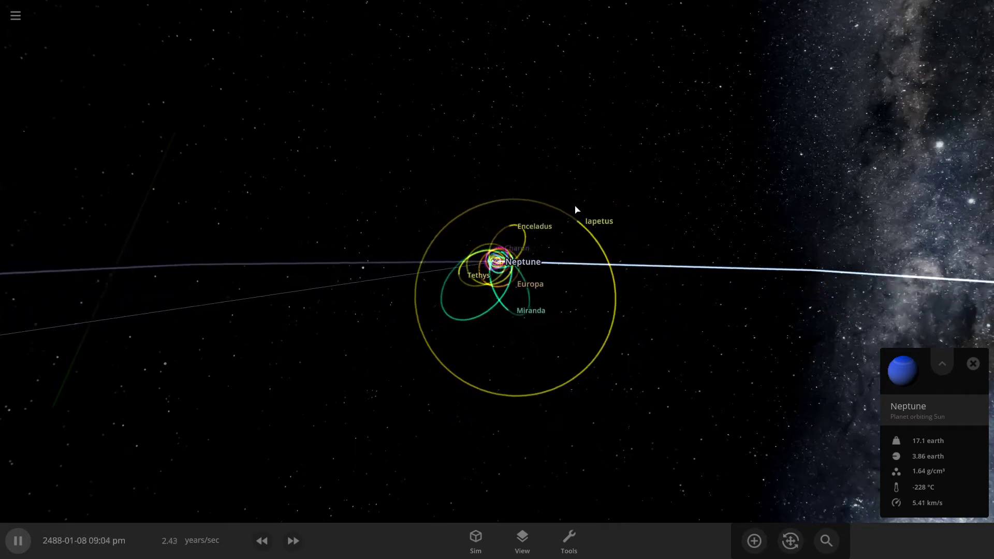
click(574, 210)
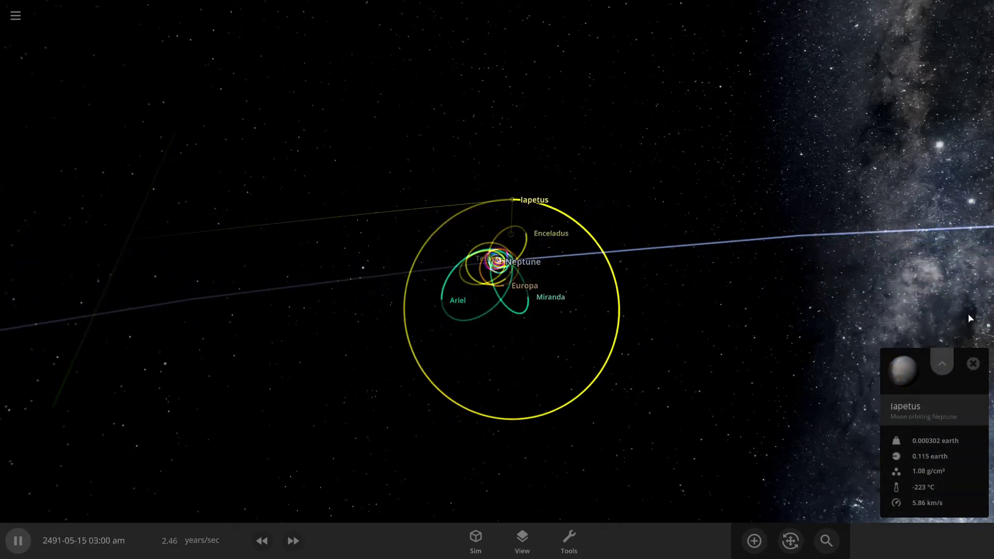
click(942, 364)
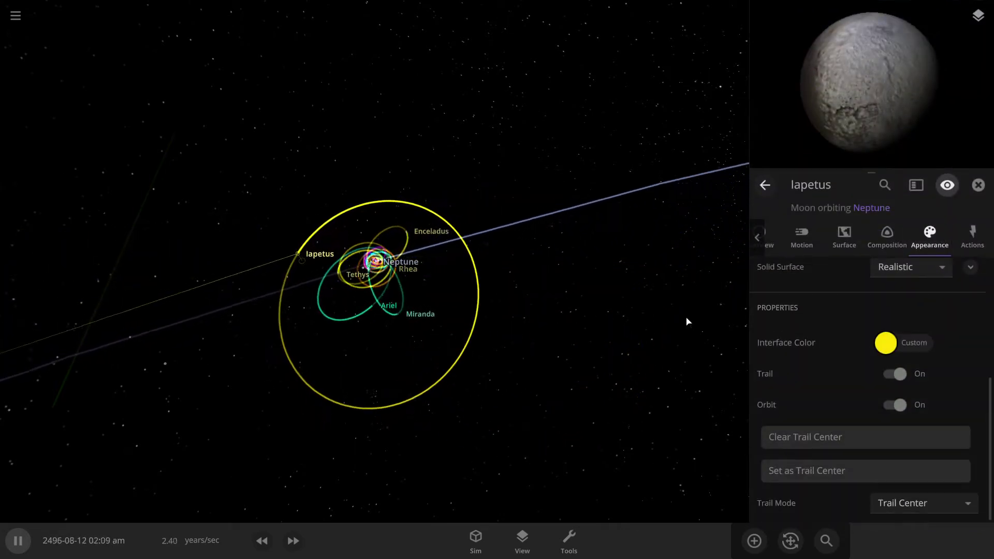
scroll(789, 242, up, 1)
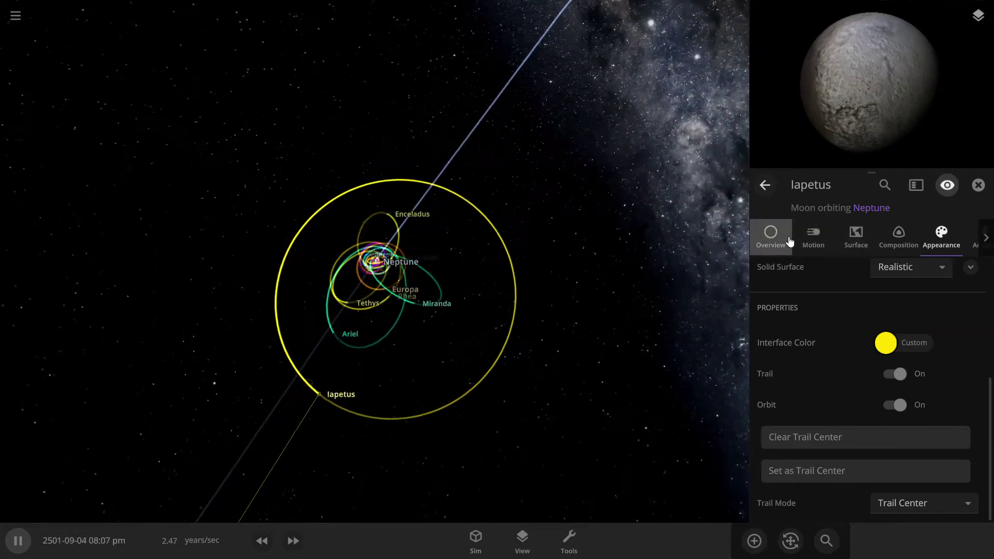
click(788, 241)
scroll(843, 327, down, 3)
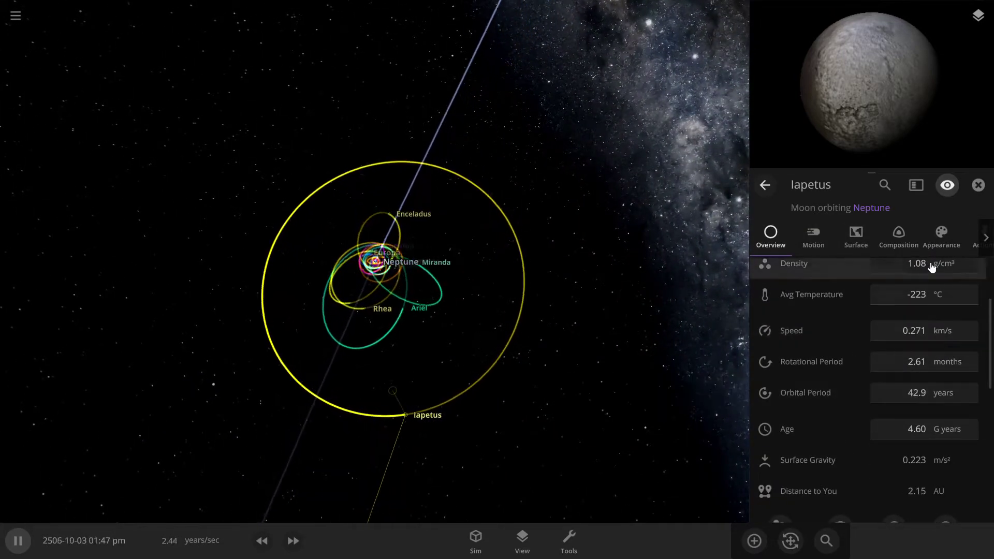
click(978, 185)
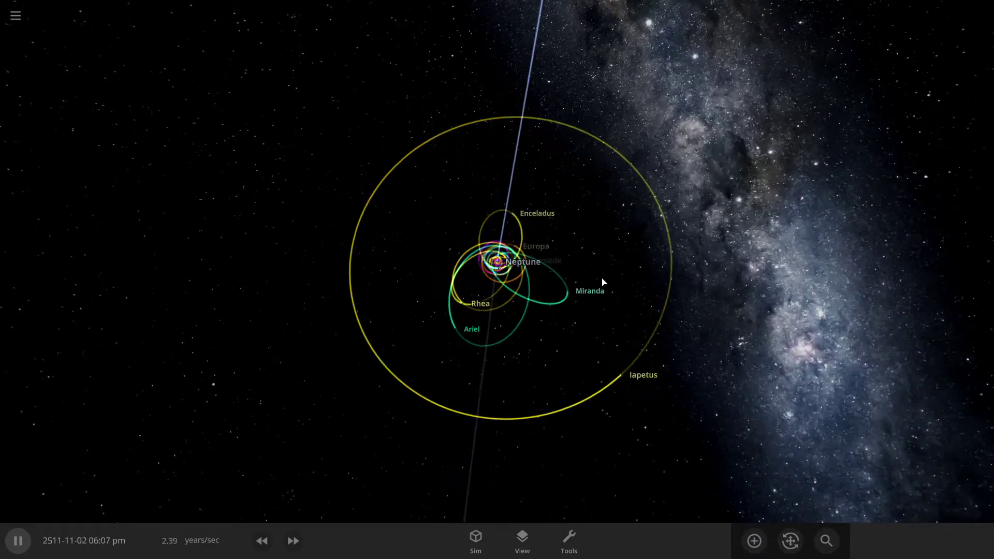
Recheck Iapetus's orbital period in its overview properties and compare its path around the Sun with Neptune's orbit.
click(650, 342)
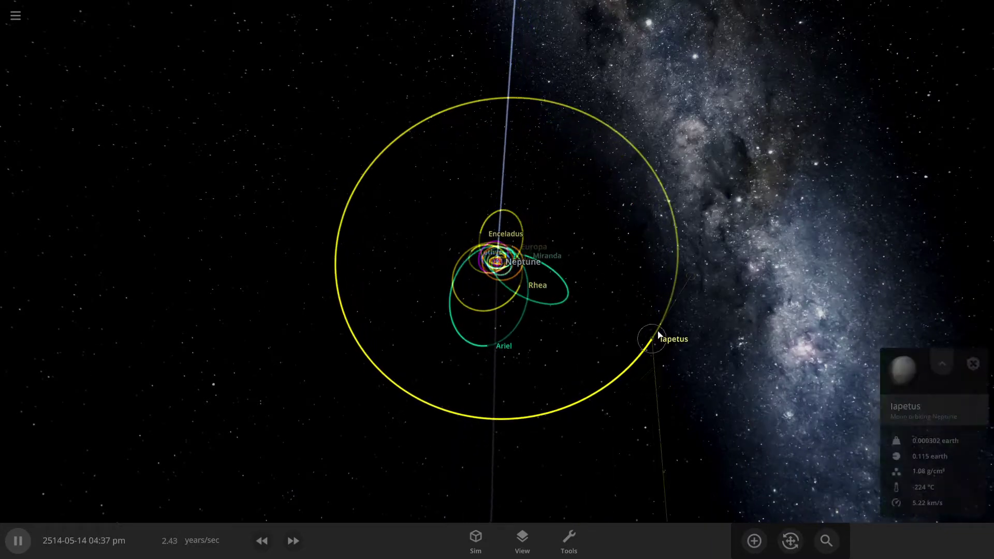
click(935, 367)
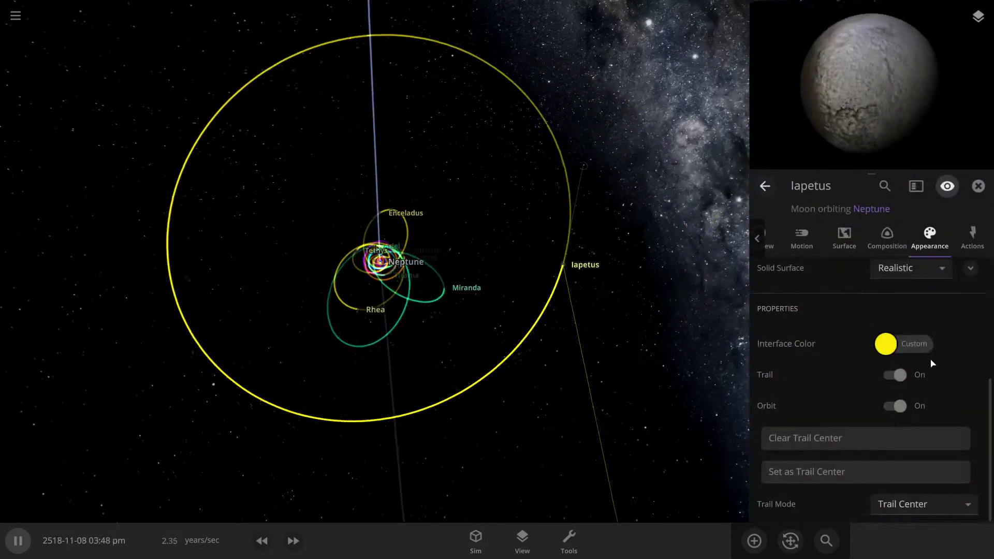
click(770, 233)
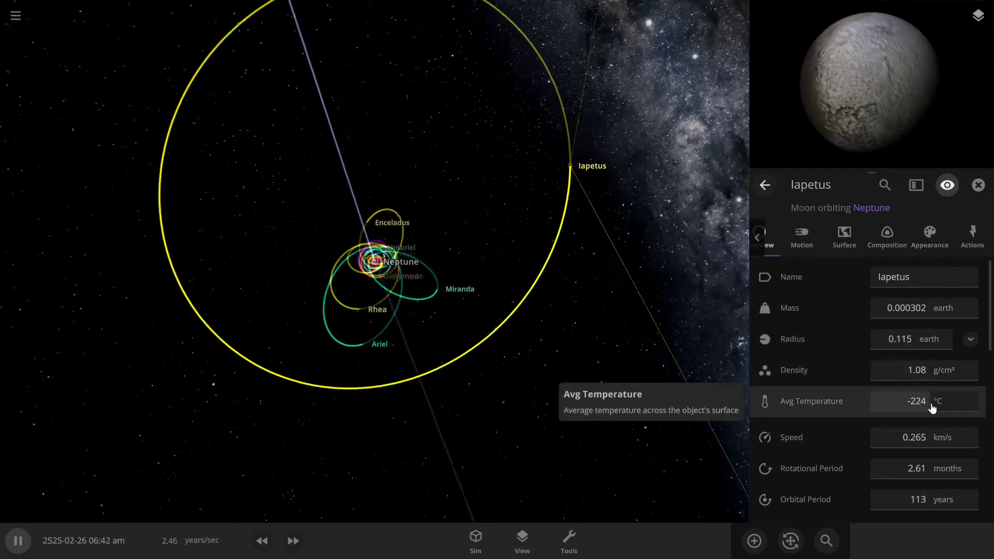
scroll(933, 409, down, 2)
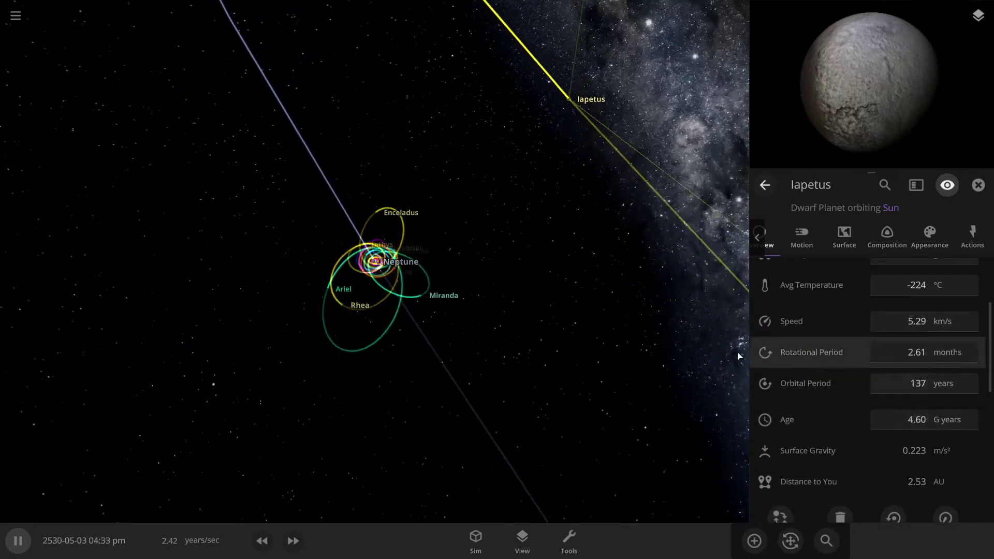
scroll(665, 330, down, 6)
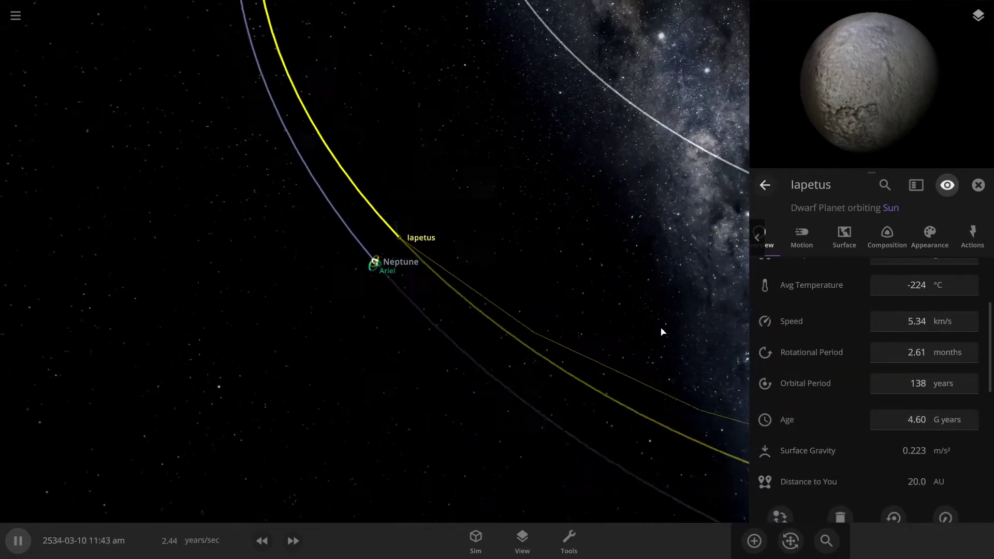
scroll(662, 332, down, 5)
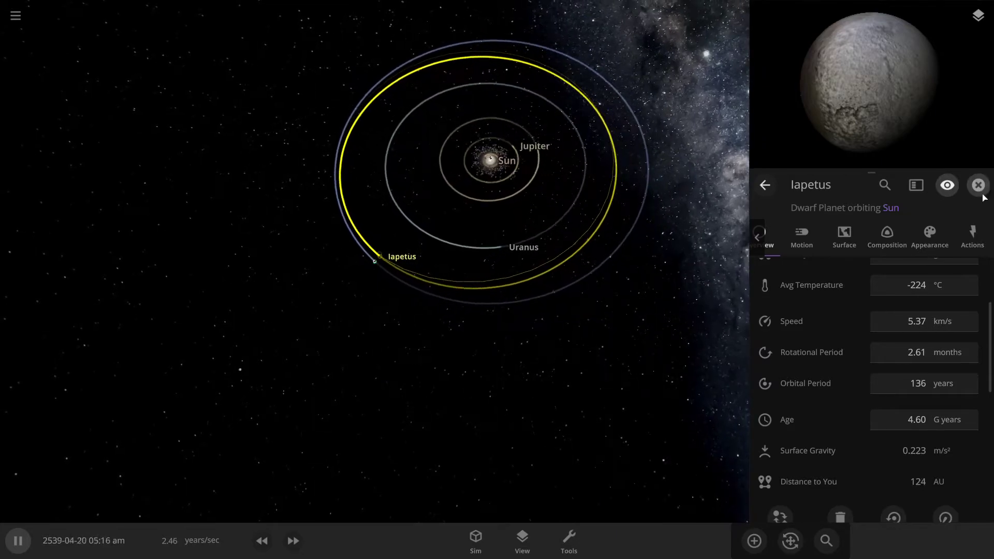
click(981, 191)
Examine the orbits of the moons around Neptune, including Enceladus, Rhea, Miranda and Ariel.
scroll(665, 280, up, 6)
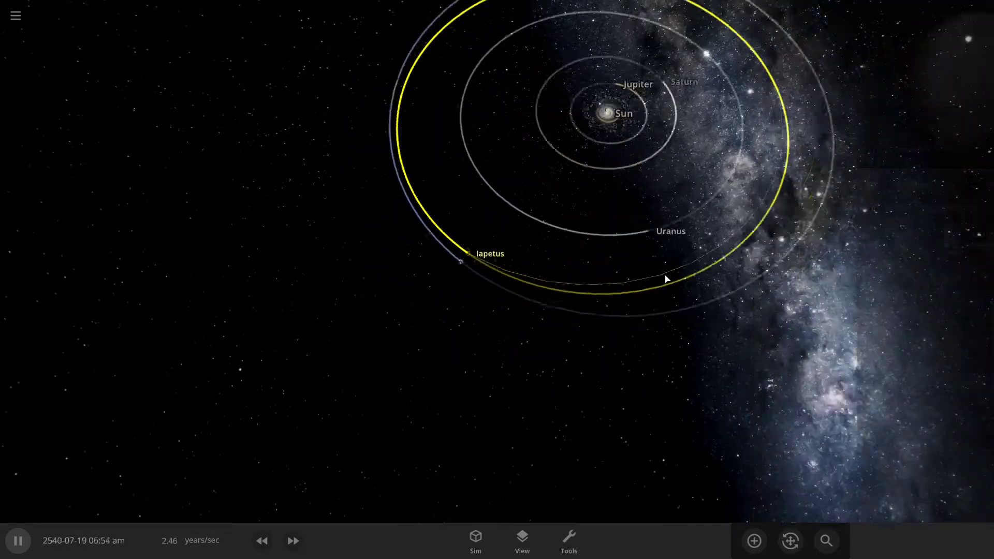
scroll(666, 280, down, 4)
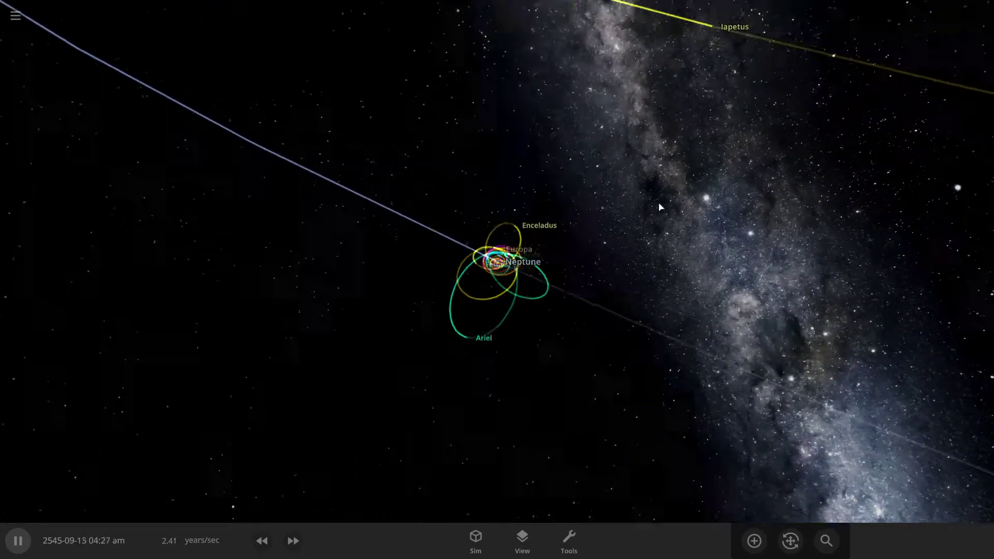
scroll(675, 251, up, 6)
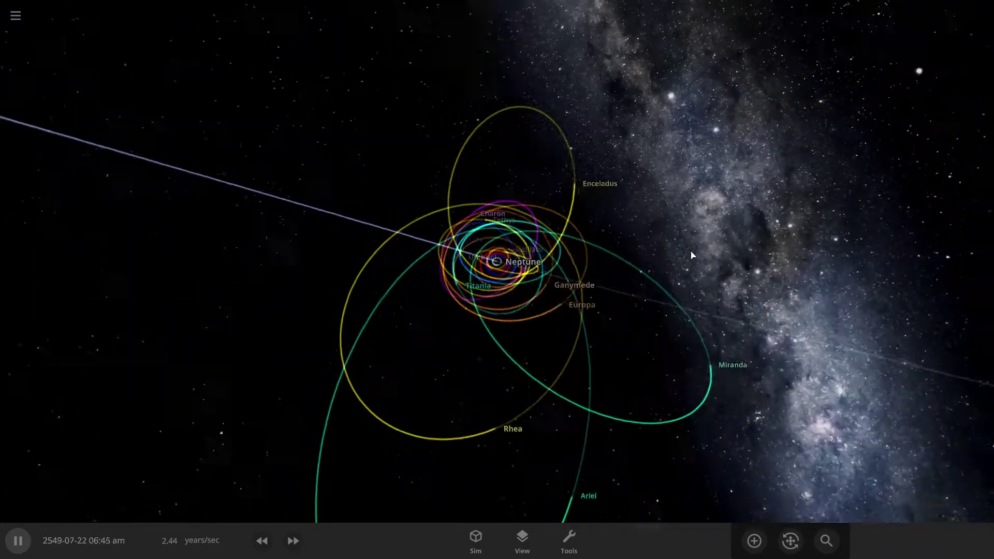
Bring up the list of simulated bodies, pause to examine the inner moons' orbits around Neptune, and resume the simulation.
drag(692, 254, 843, 472)
click(826, 541)
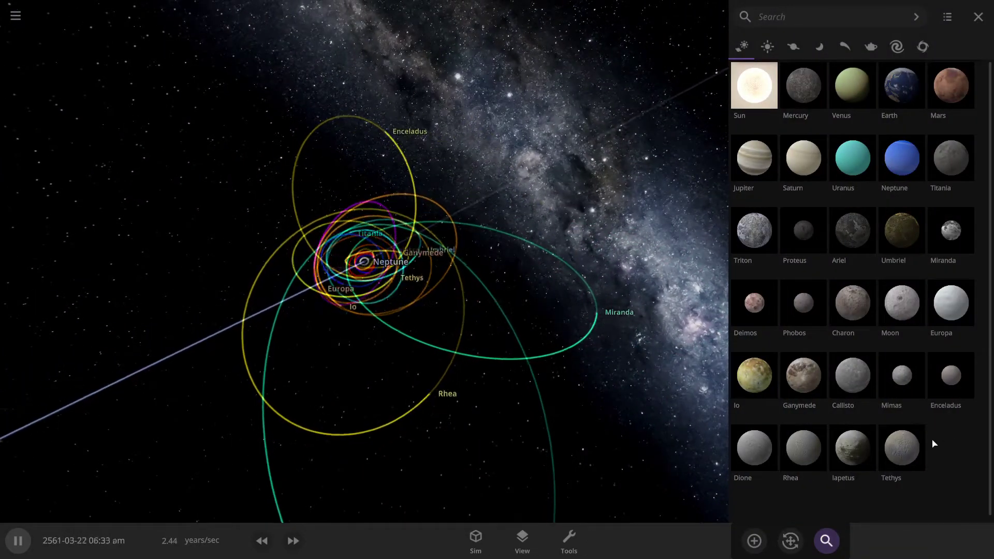
key(space)
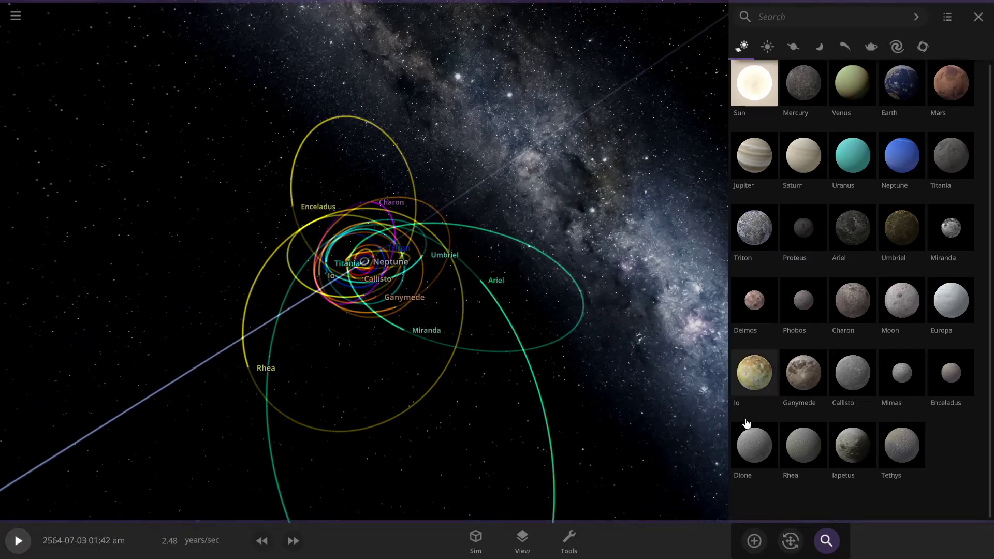
scroll(536, 400, up, 5)
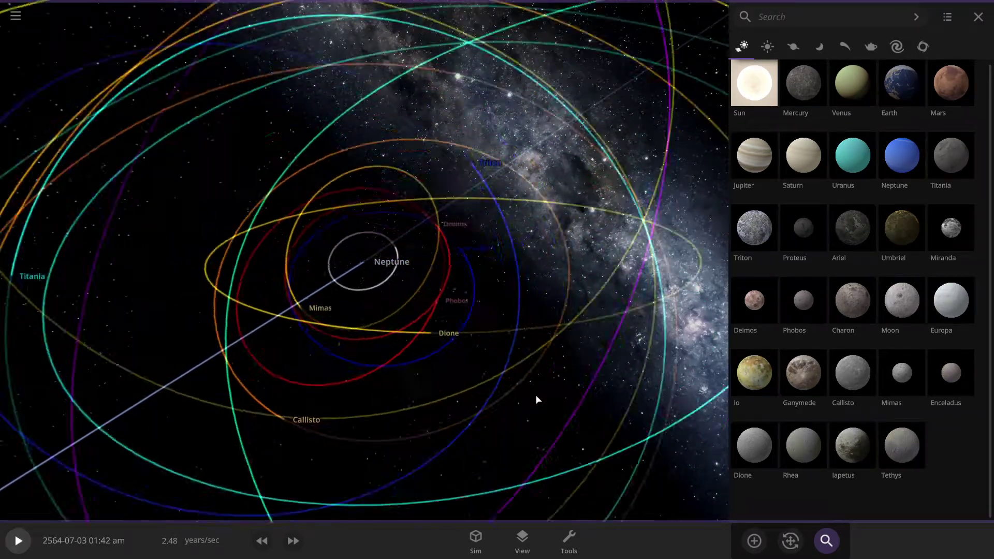
scroll(536, 400, down, 5)
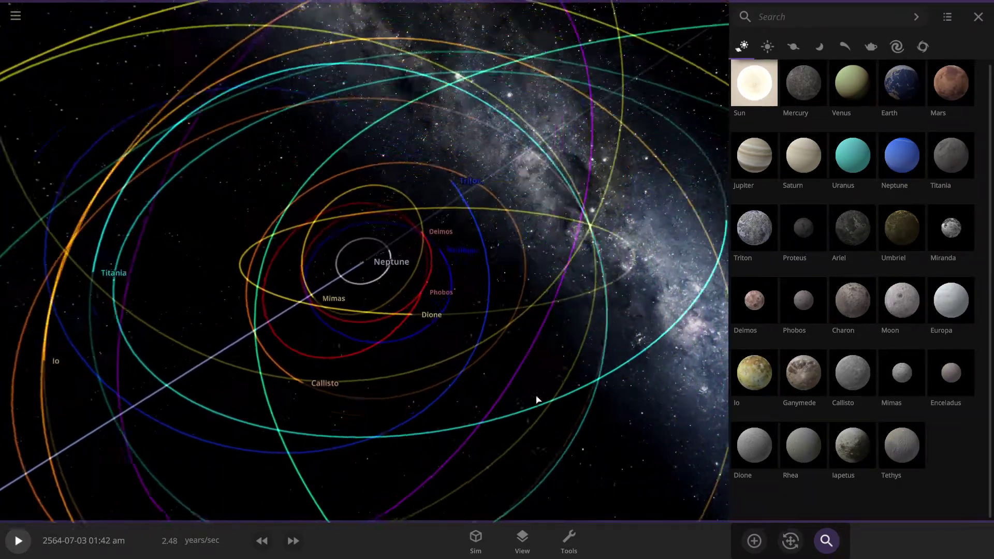
scroll(536, 400, down, 4)
click(26, 540)
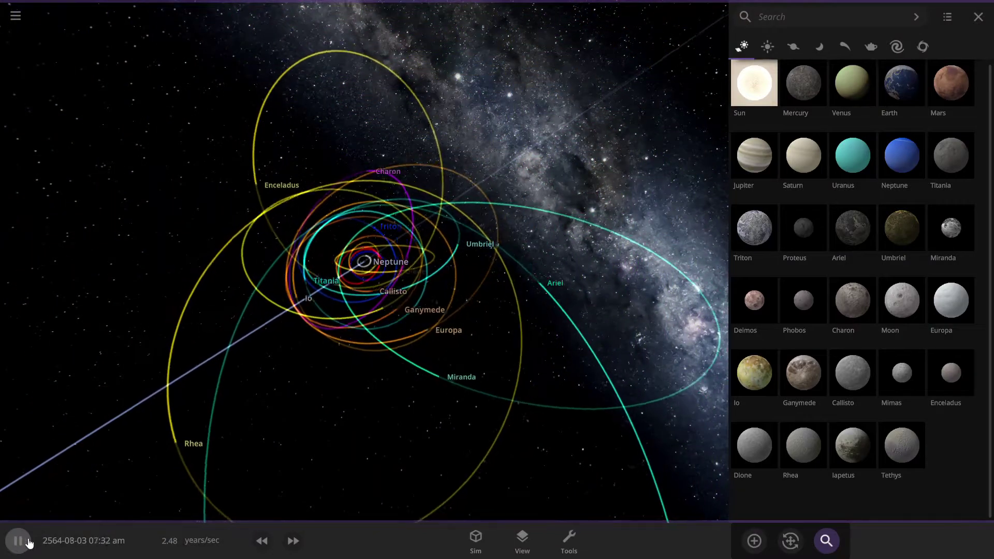
scroll(495, 274, down, 3)
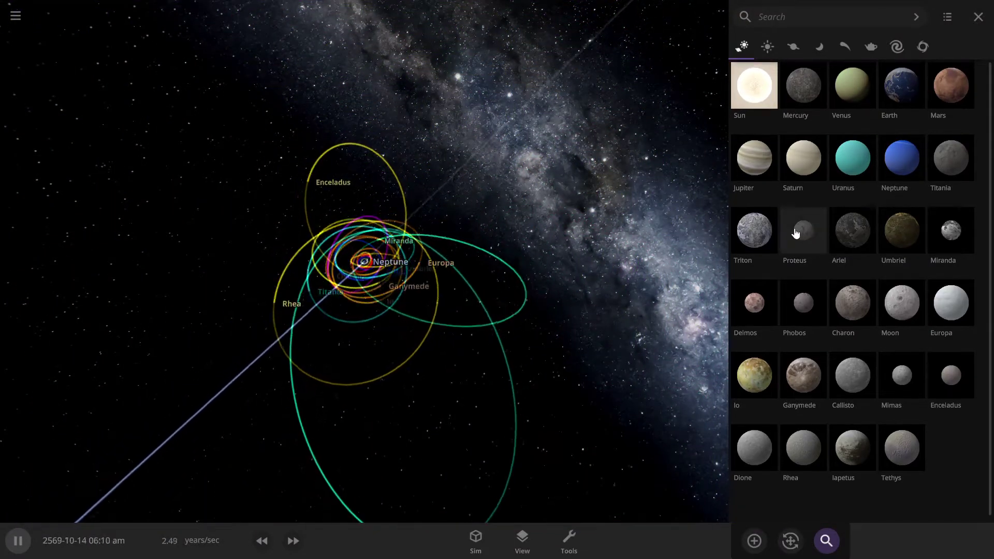
Examine the orbits of Enceladus, Miranda, Ariel and Rhea around Neptune from several angles while the simulation runs.
drag(724, 189, 644, 240)
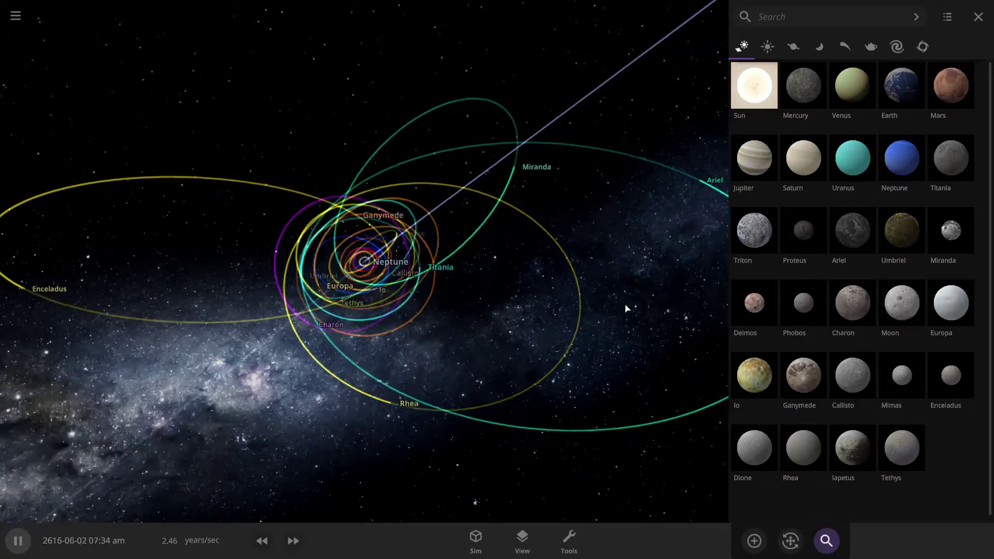
mouse_move(625, 308)
mouse_down()
mouse_move(502, 310)
mouse_move(505, 287)
mouse_move(607, 309)
mouse_up()
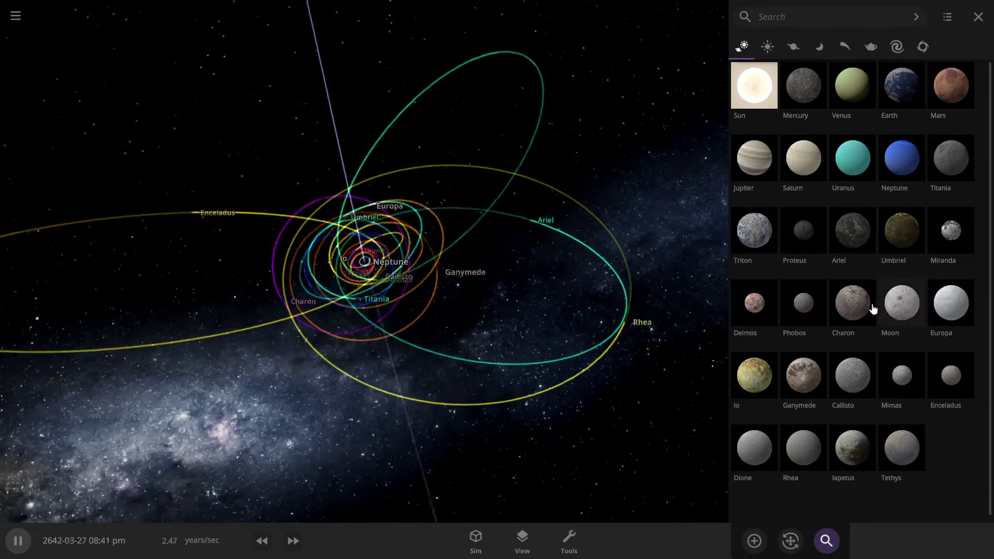
drag(620, 298, 539, 295)
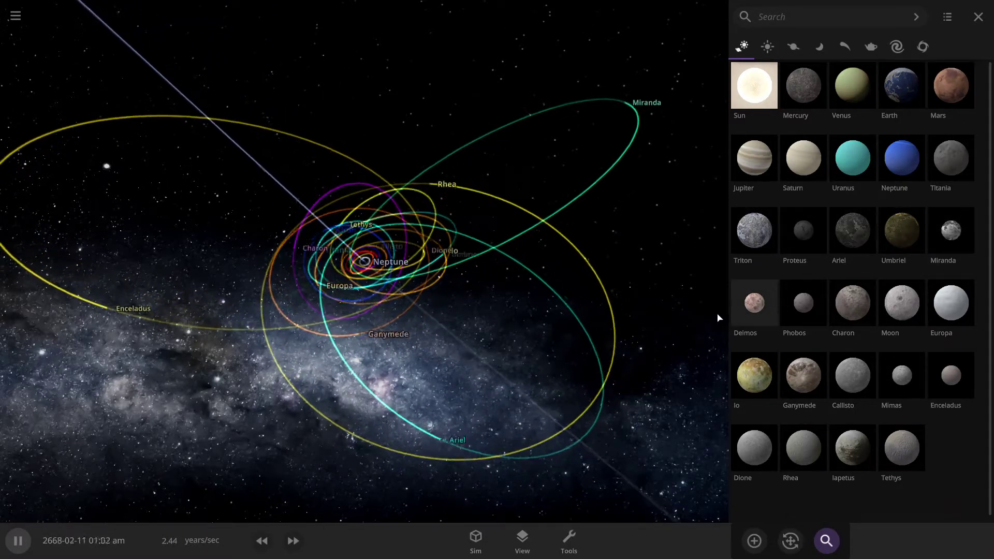
drag(575, 242, 541, 177)
scroll(541, 177, down, 3)
scroll(526, 180, up, 4)
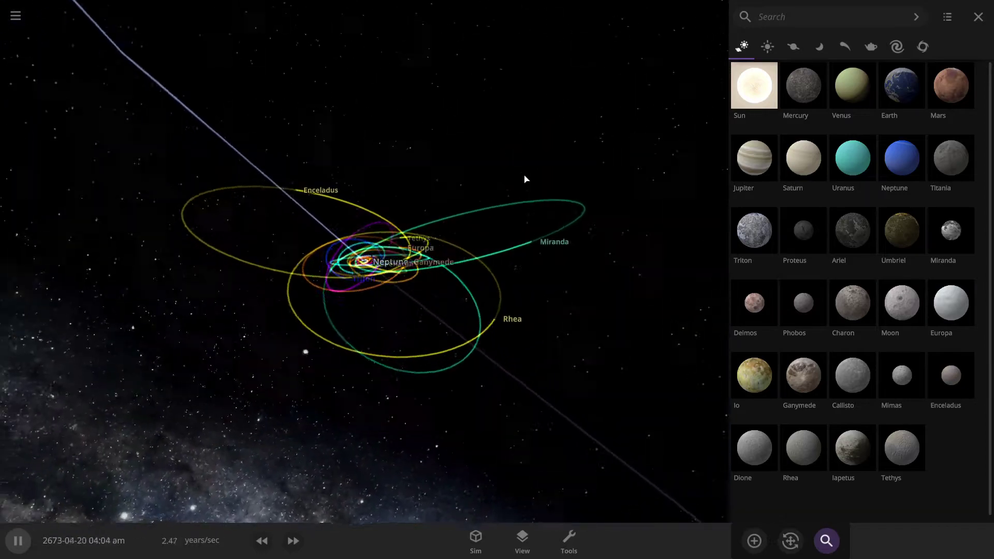
scroll(536, 176, down, 5)
drag(653, 210, 500, 284)
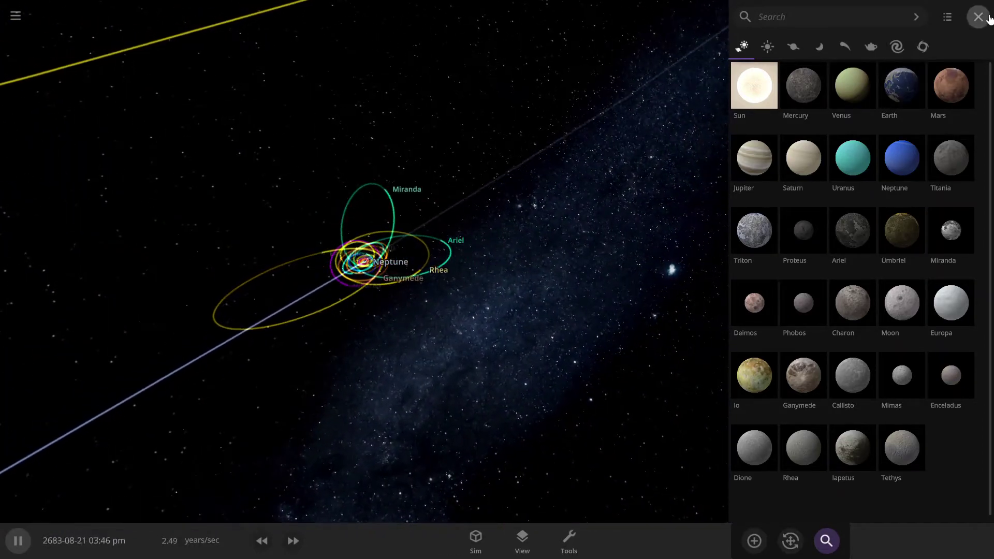
Close the list of bodies and compare Iapetus's path around the Sun with Neptune's orbit.
click(826, 541)
scroll(579, 378, down, 10)
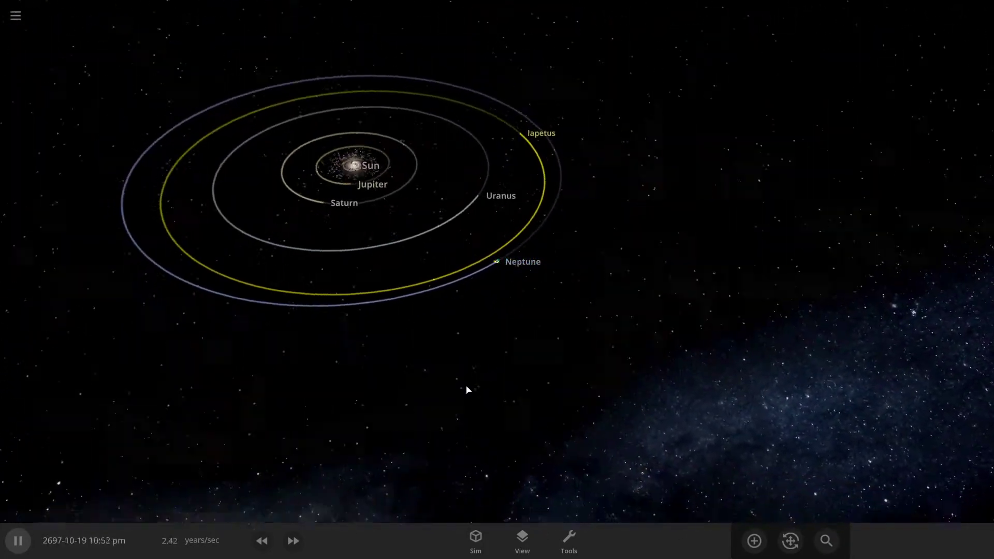
scroll(499, 395, up, 10)
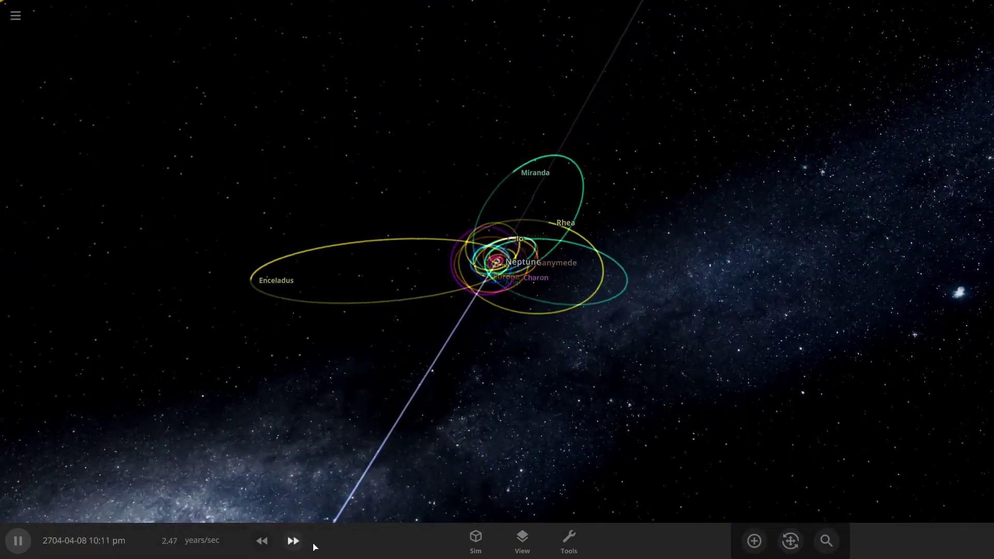
Raise the target simulation speed and examine the moon orbits around Neptune from near and far.
click(302, 542)
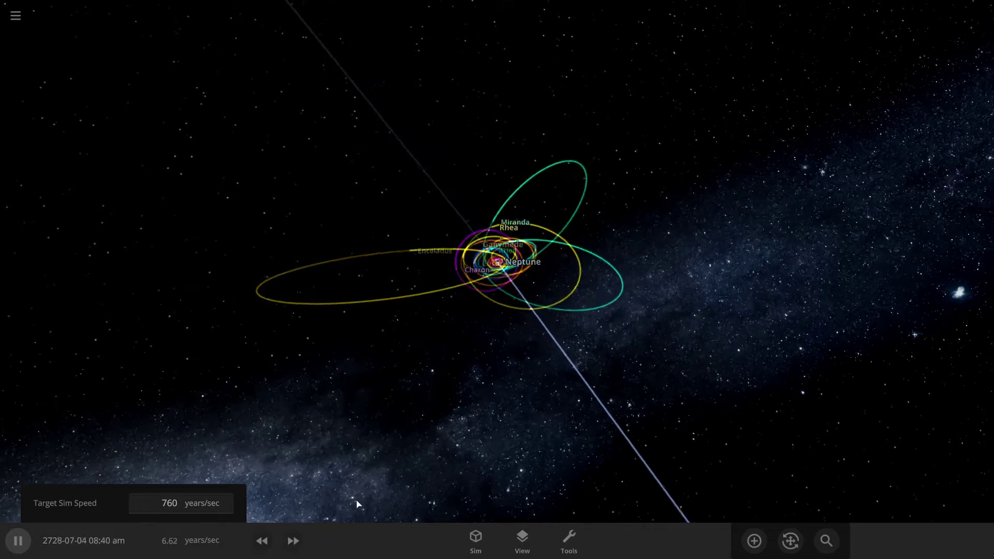
click(293, 547)
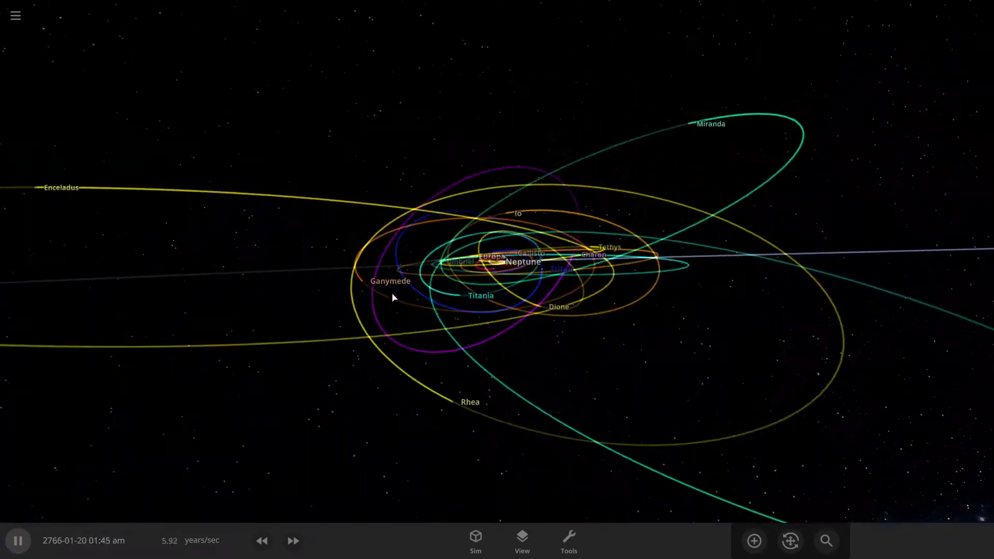
scroll(392, 297, down, 3)
drag(364, 301, 383, 370)
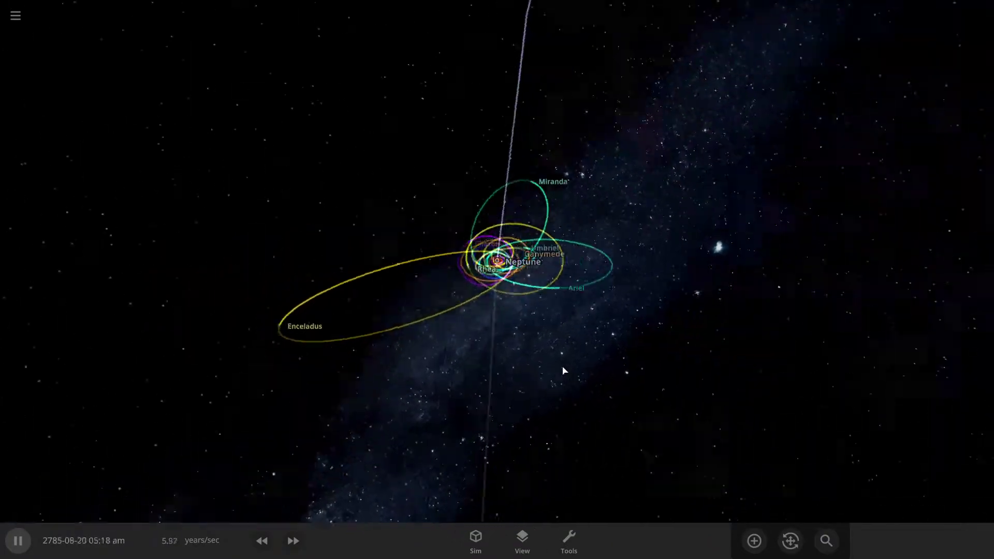
scroll(646, 378, up, 3)
drag(647, 377, 510, 373)
scroll(396, 280, up, 2)
scroll(510, 373, down, 5)
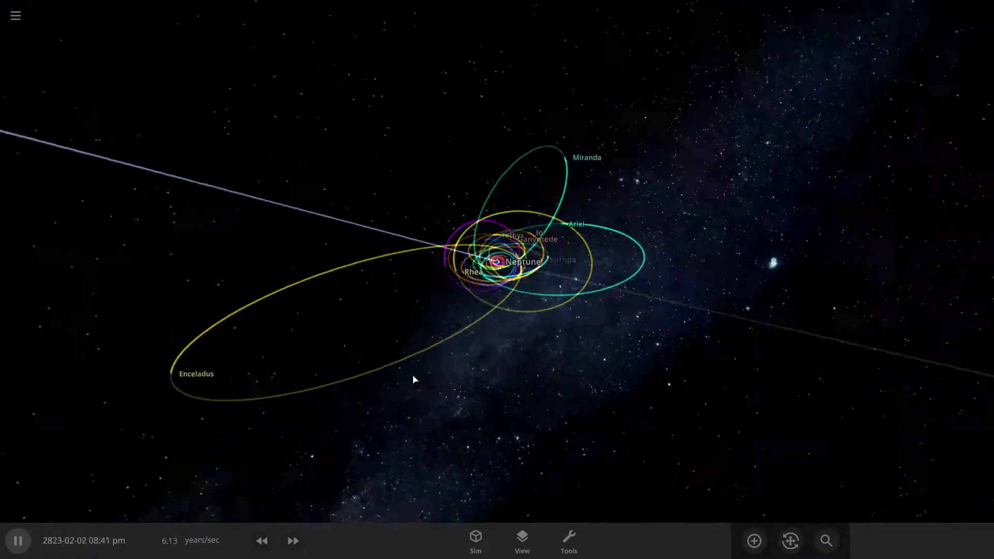
Inspect Neptune's moon system against its orbit around the Sun, checking Enceladus, Ariel, Miranda and the inner moons up close.
drag(414, 380, 380, 392)
scroll(381, 392, down, 10)
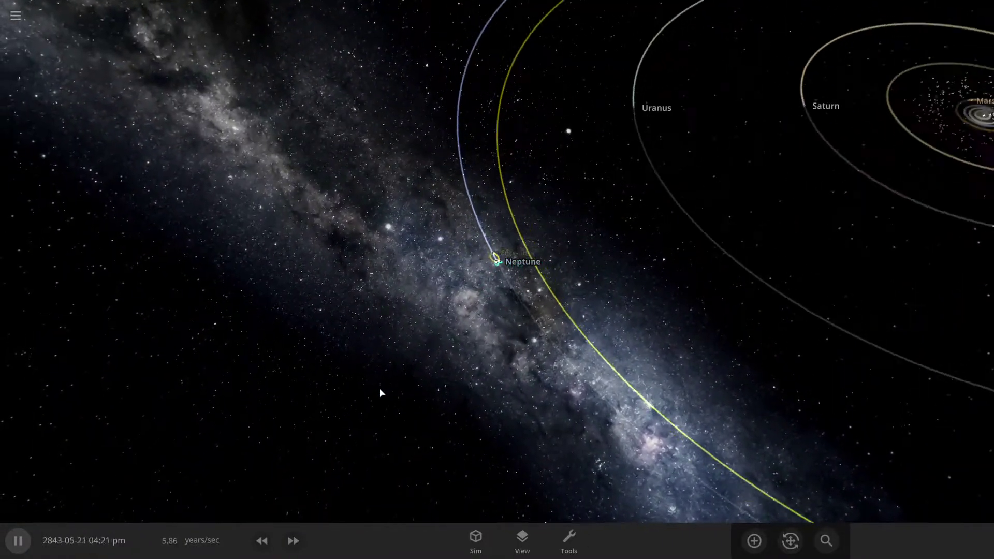
scroll(381, 392, up, 5)
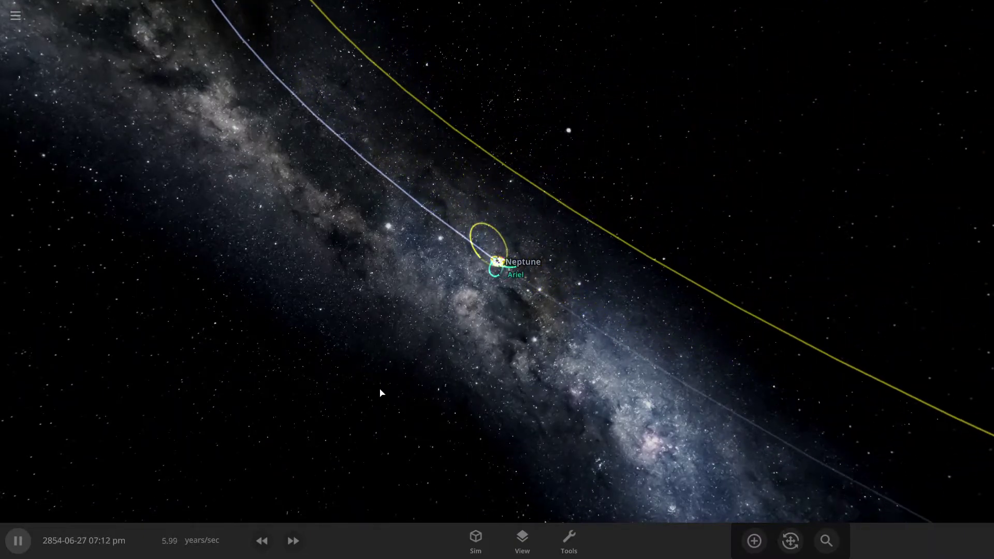
drag(381, 392, 597, 391)
scroll(561, 370, down, 1)
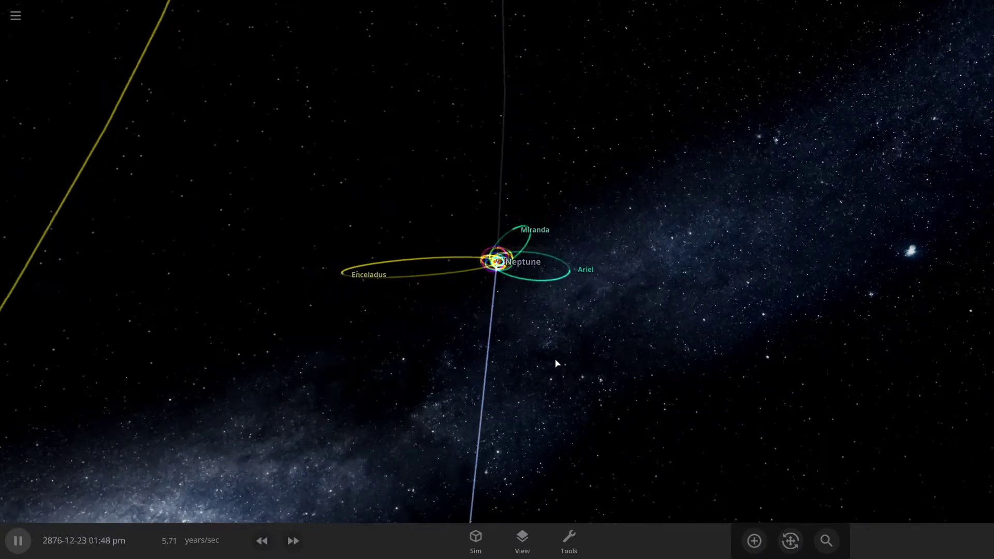
scroll(555, 360, up, 5)
drag(553, 352, 443, 297)
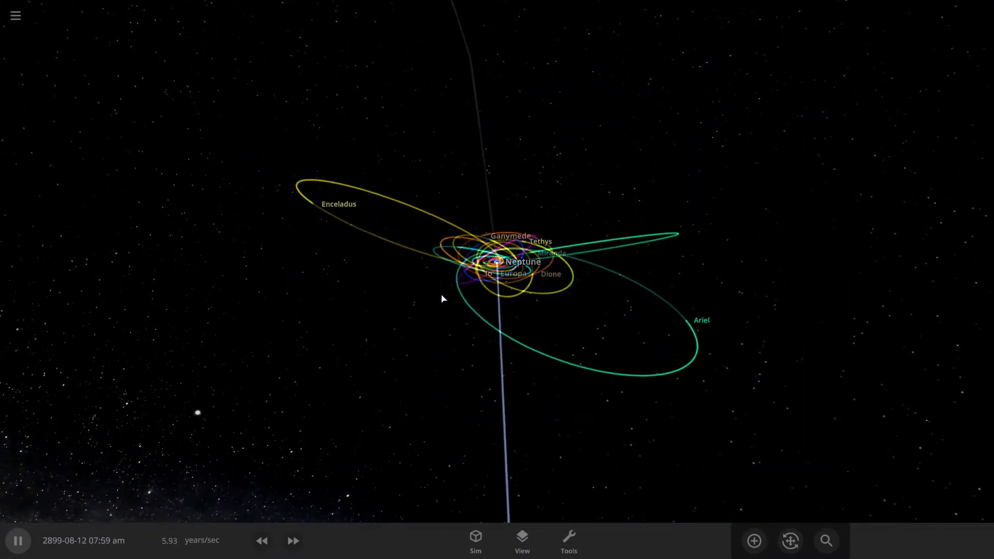
scroll(443, 299, up, 5)
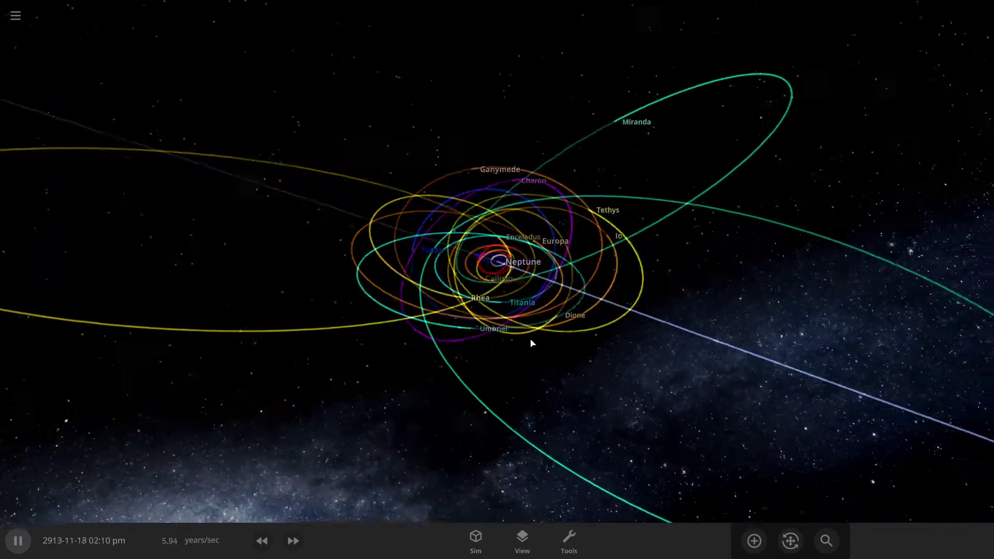
Pause the simulation, look through the planets and custom bodies available to add, and resume the simulation.
click(18, 540)
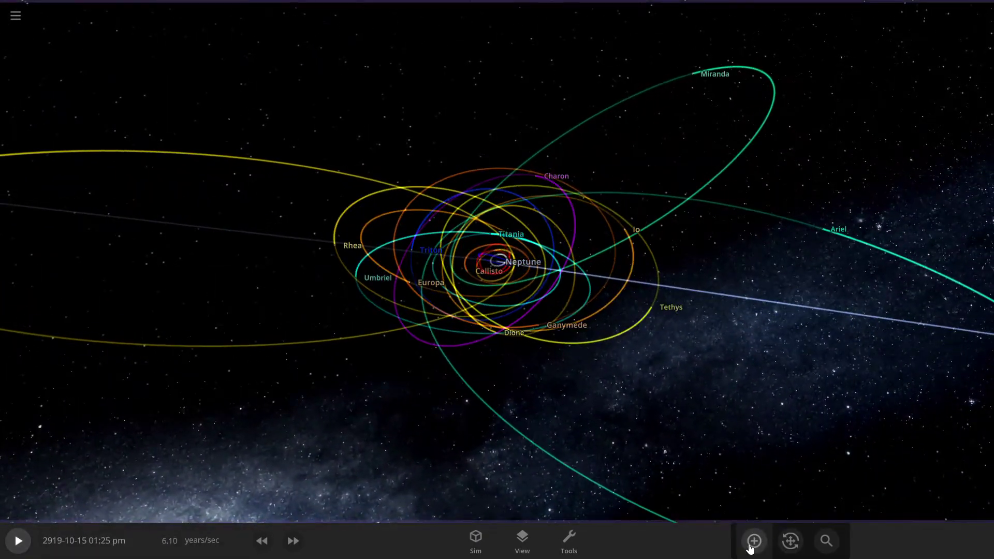
click(754, 540)
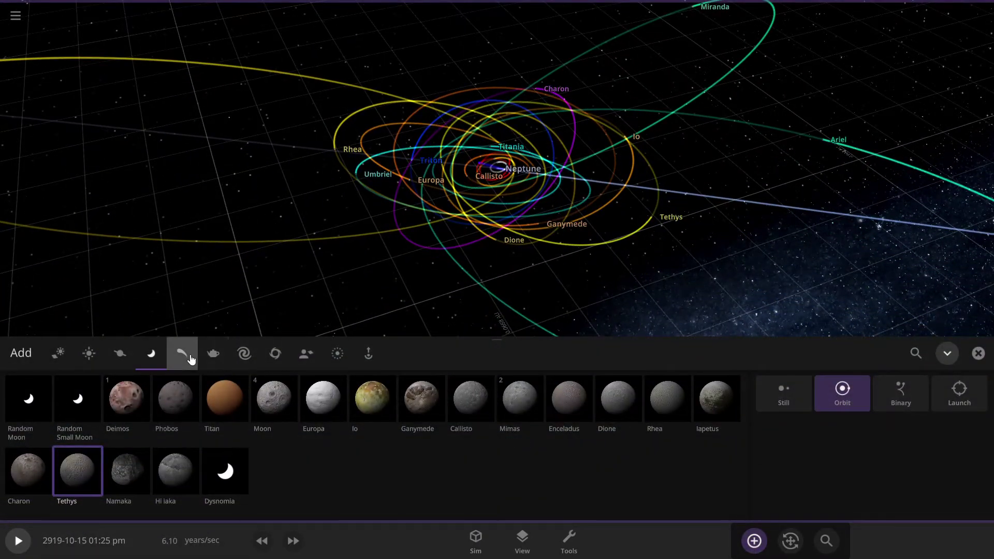
click(182, 354)
click(113, 357)
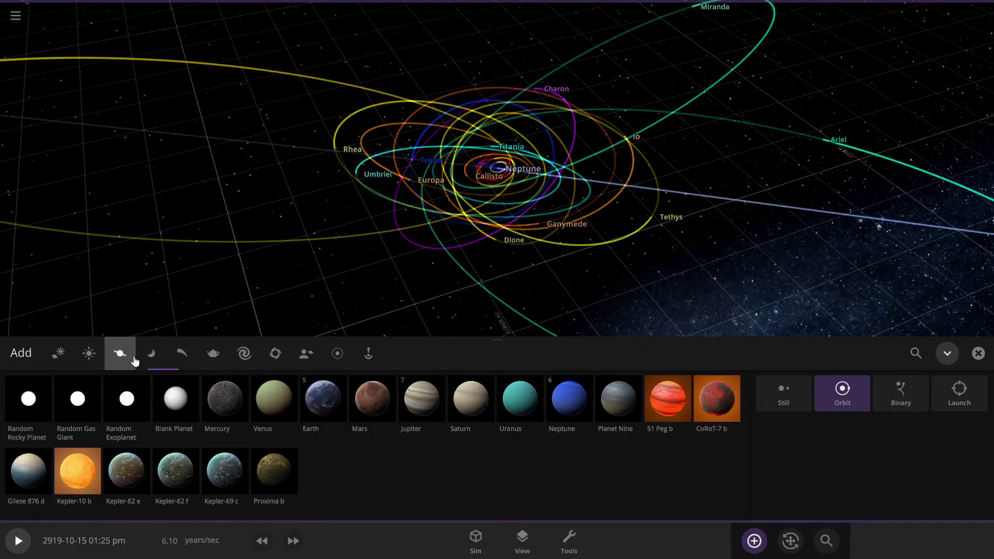
scroll(290, 316, up, 5)
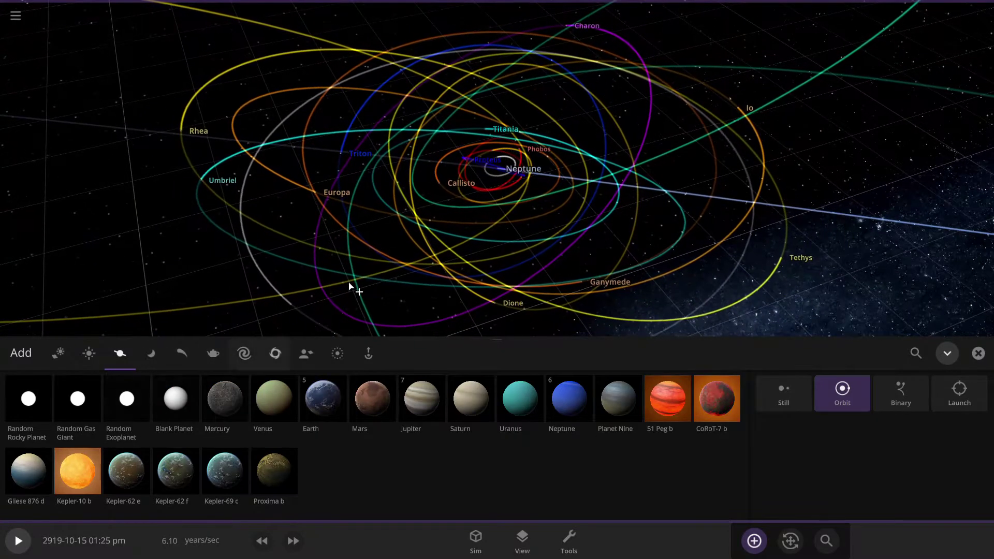
click(306, 353)
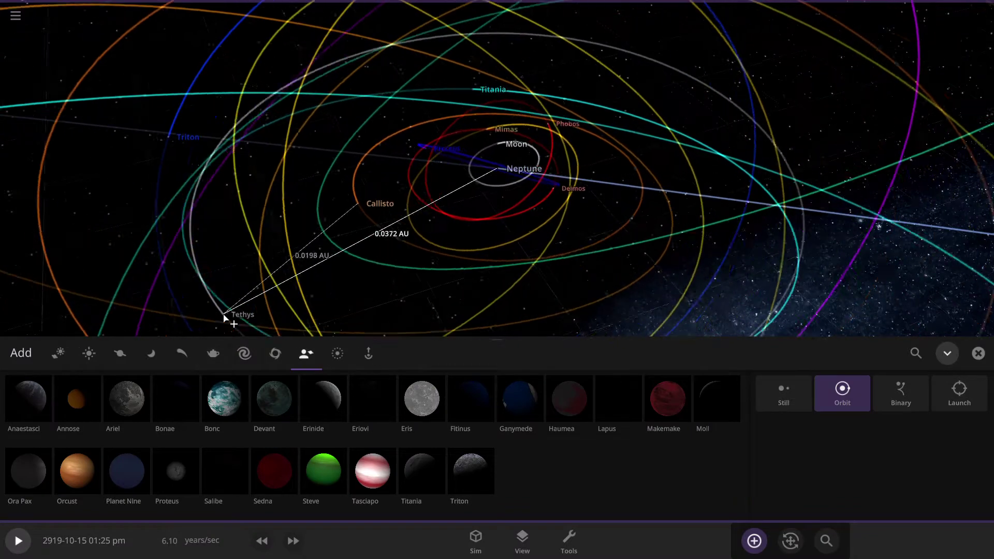
scroll(399, 314, up, 3)
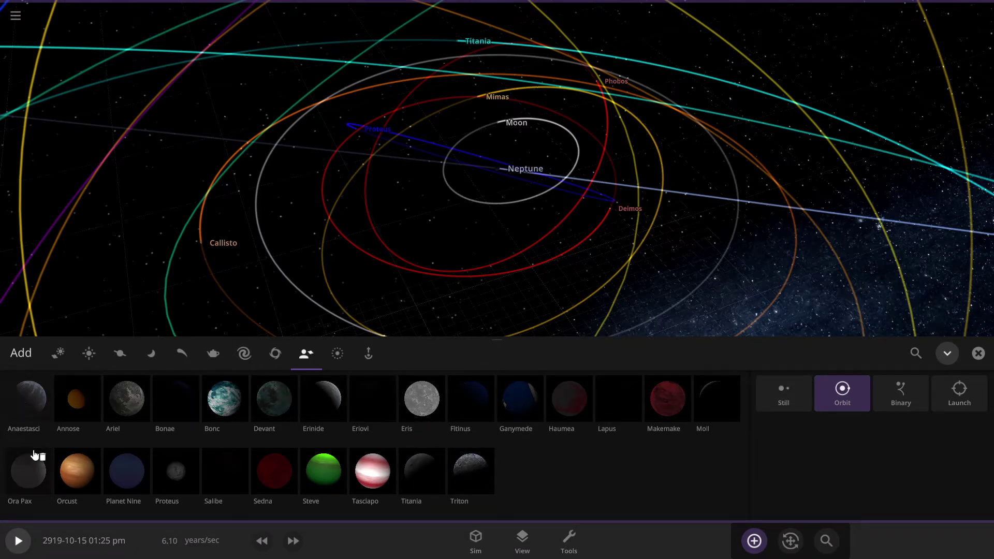
click(26, 547)
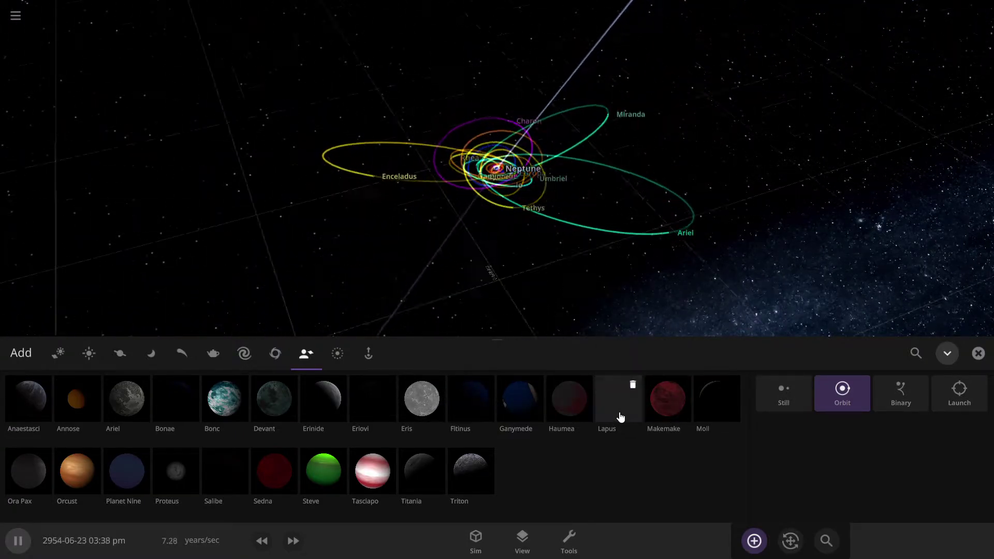
Pause the simulation and add the custom body Lapus in orbit around Neptune, about 0.032 AU from the planet.
scroll(537, 257, up, 5)
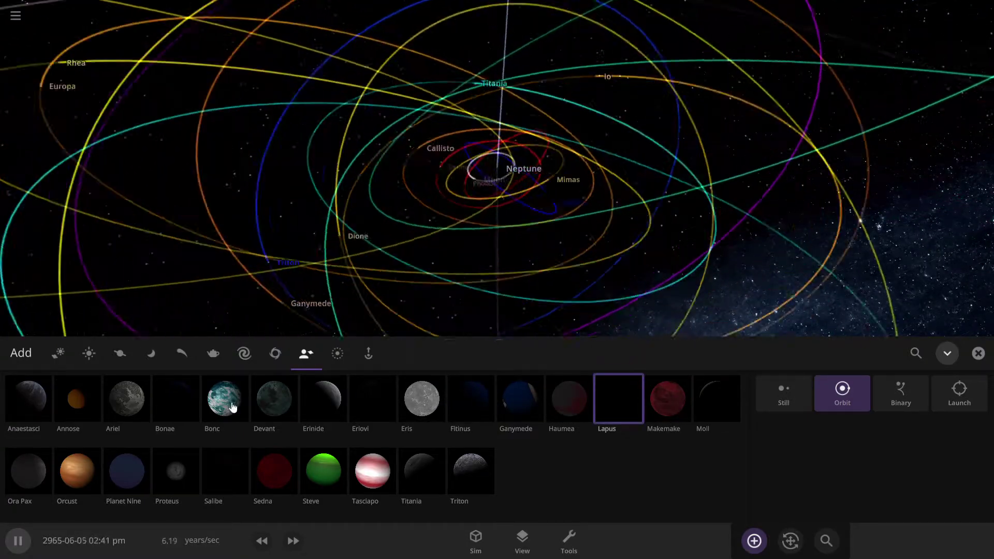
click(24, 547)
scroll(573, 240, up, 10)
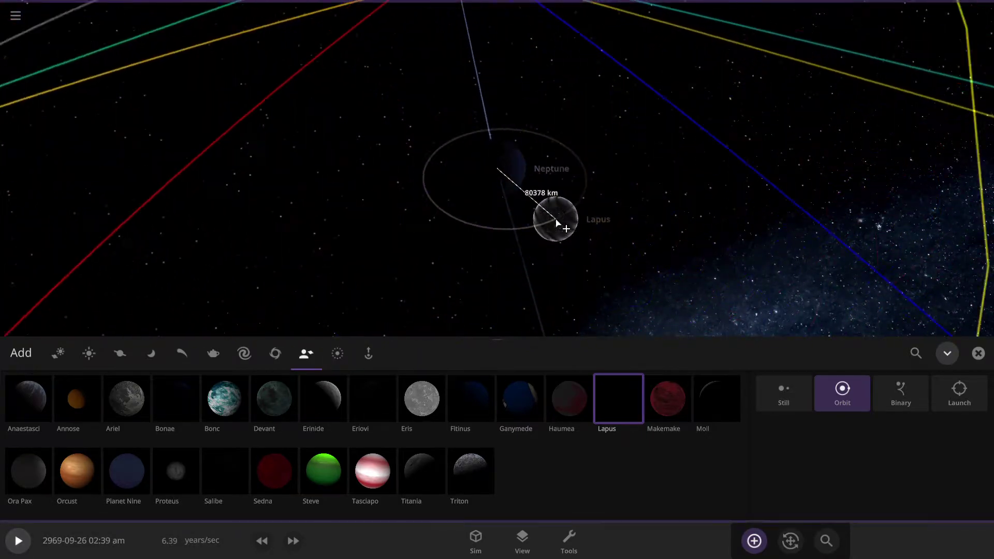
scroll(580, 223, down, 10)
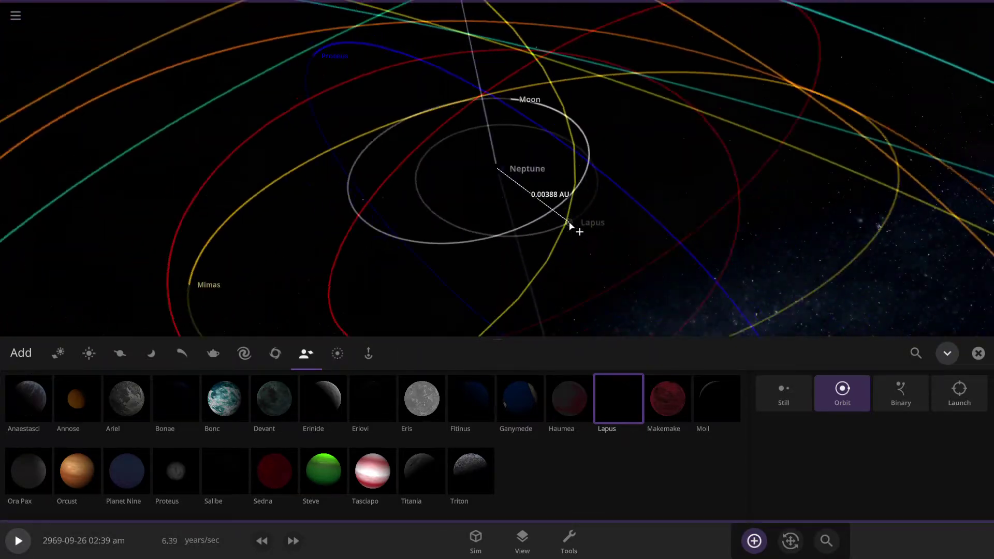
scroll(528, 233, down, 5)
right_drag(569, 223, 416, 214)
scroll(466, 246, up, 7)
scroll(450, 249, down, 5)
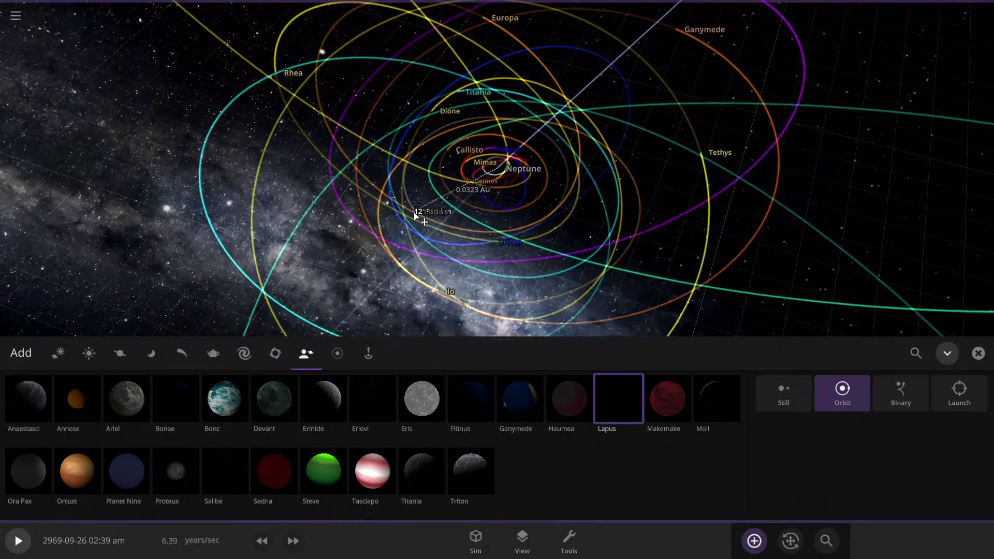
click(754, 540)
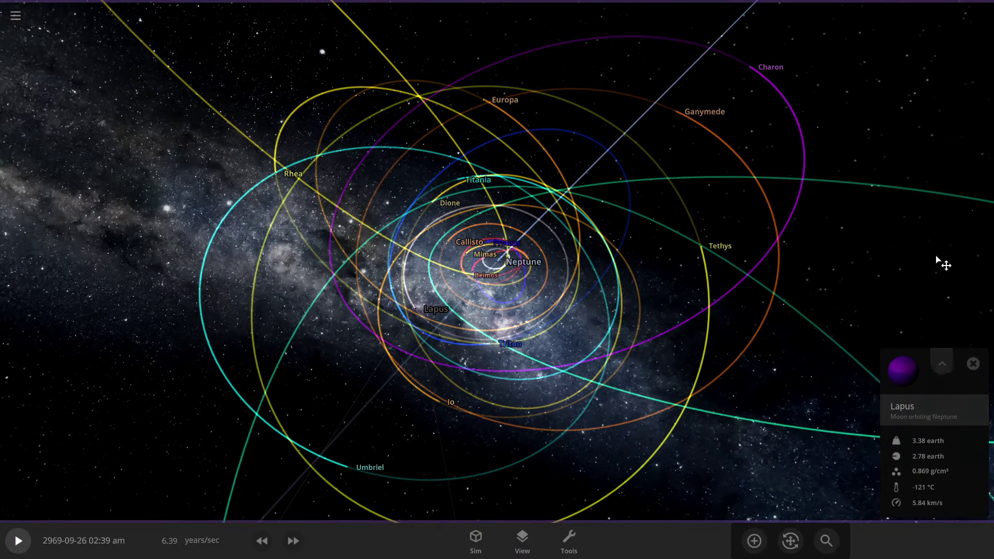
Change the interface color of Lapus to bright green so its orbit stands out among the other moons.
click(942, 363)
click(885, 343)
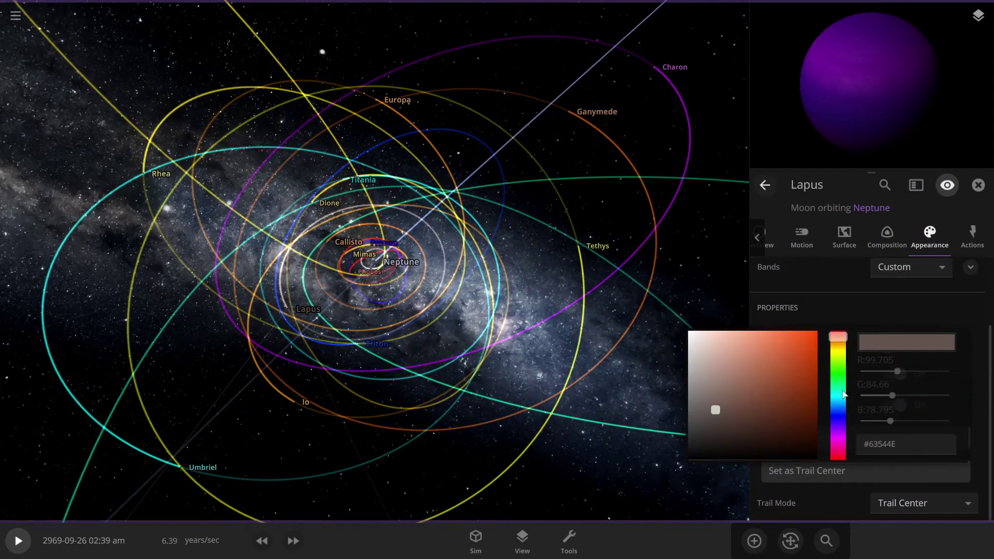
drag(837, 331, 842, 378)
click(650, 340)
scroll(642, 347, down, 4)
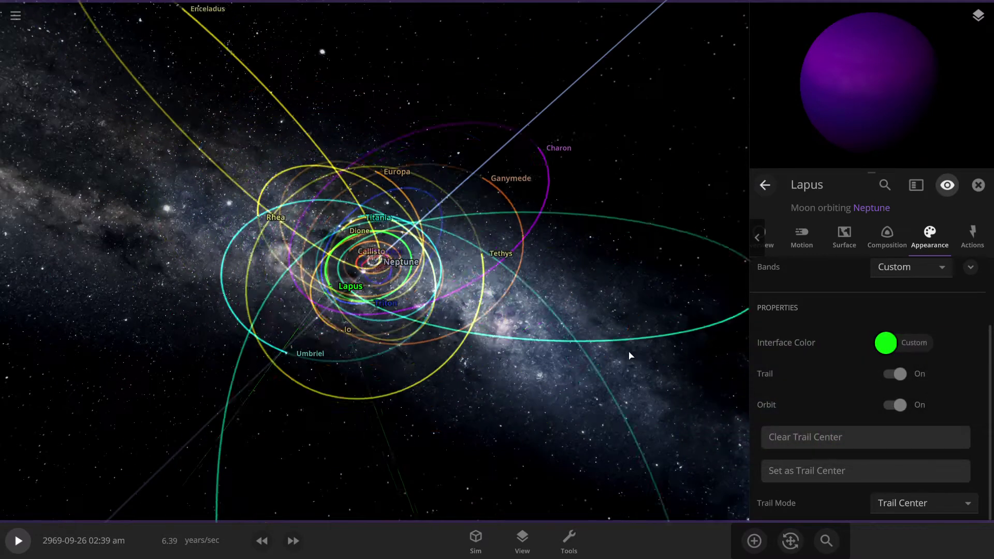
Switch the selection from Lapus to Neptune, close its properties, and resume the simulation.
scroll(455, 352, up, 3)
click(401, 262)
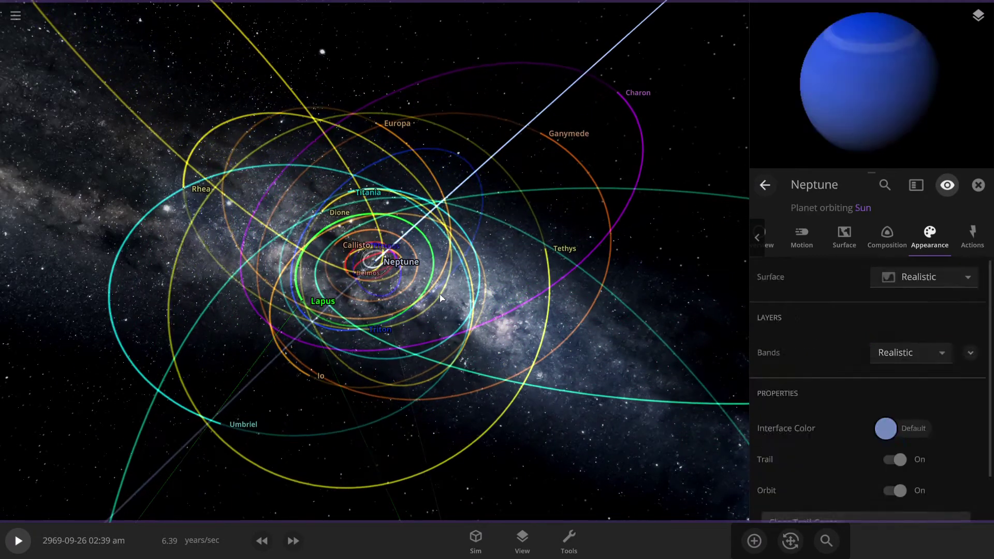
click(36, 435)
scroll(36, 435, down, 5)
click(17, 541)
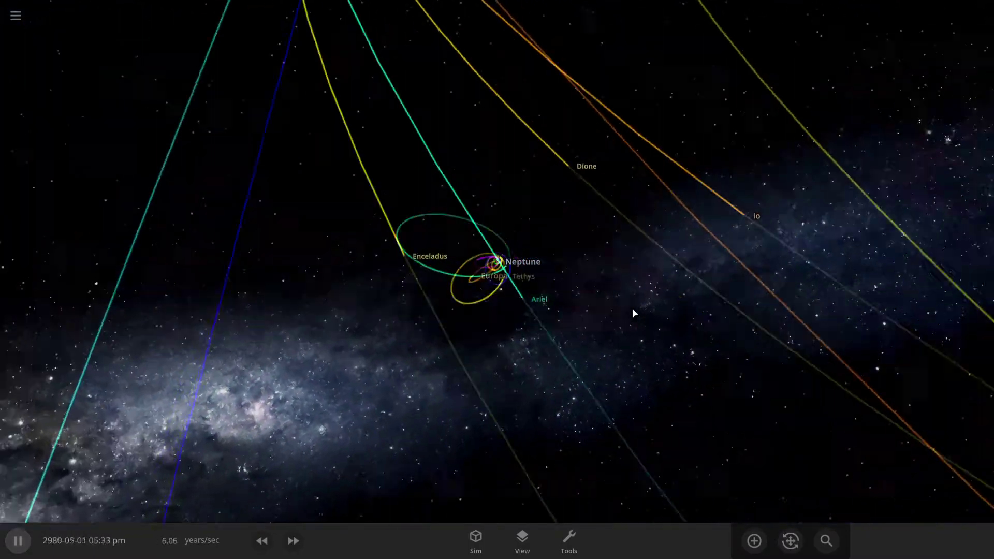
Examine the moons' paths around Neptune and the Sun as the simulation runs, and pause it for a closer look at Neptune.
drag(633, 313, 248, 408)
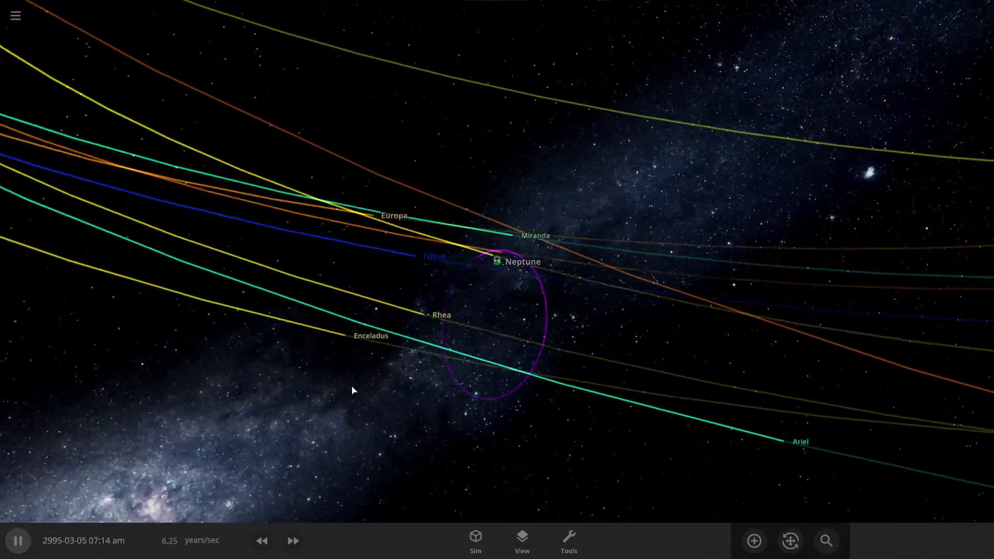
scroll(352, 386, down, 5)
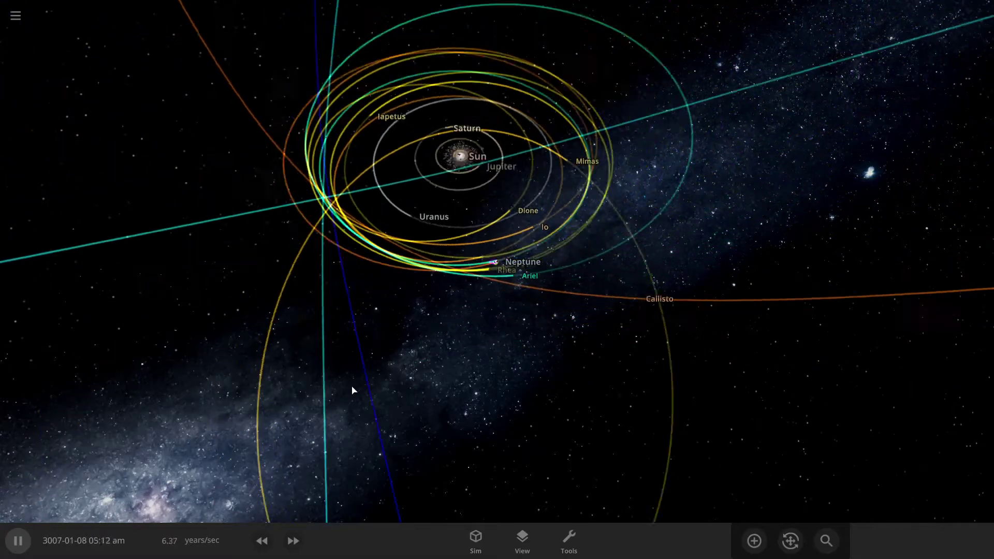
scroll(353, 389, up, 10)
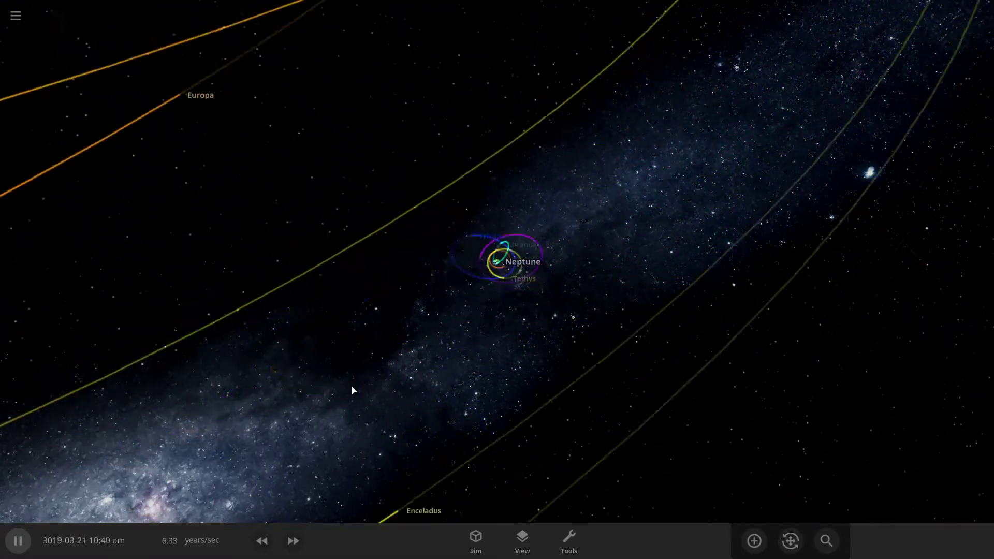
scroll(455, 285, up, 3)
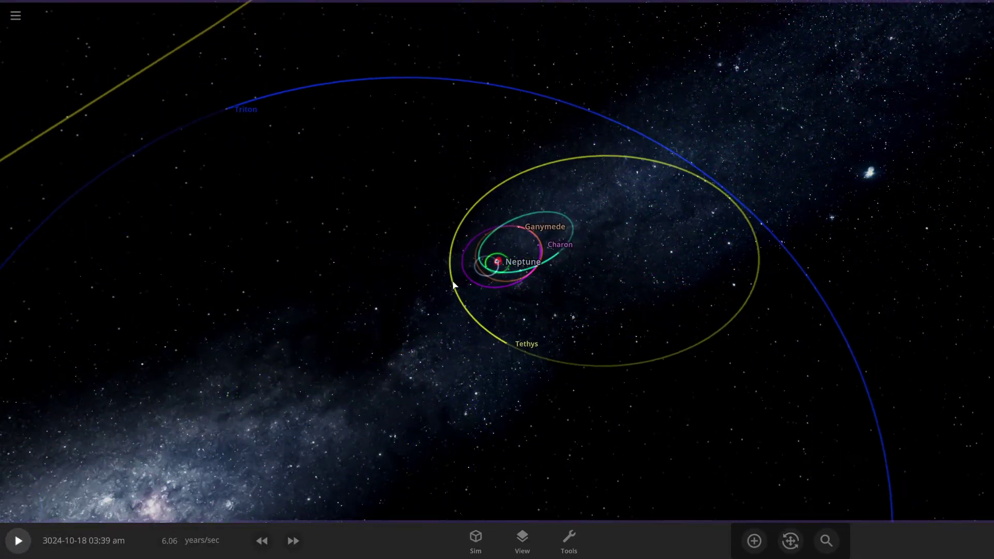
Check the list of all simulated objects and examine the orbits around Neptune, from Phobos, Deimos and Lapus out to Triton and Enceladus.
click(825, 540)
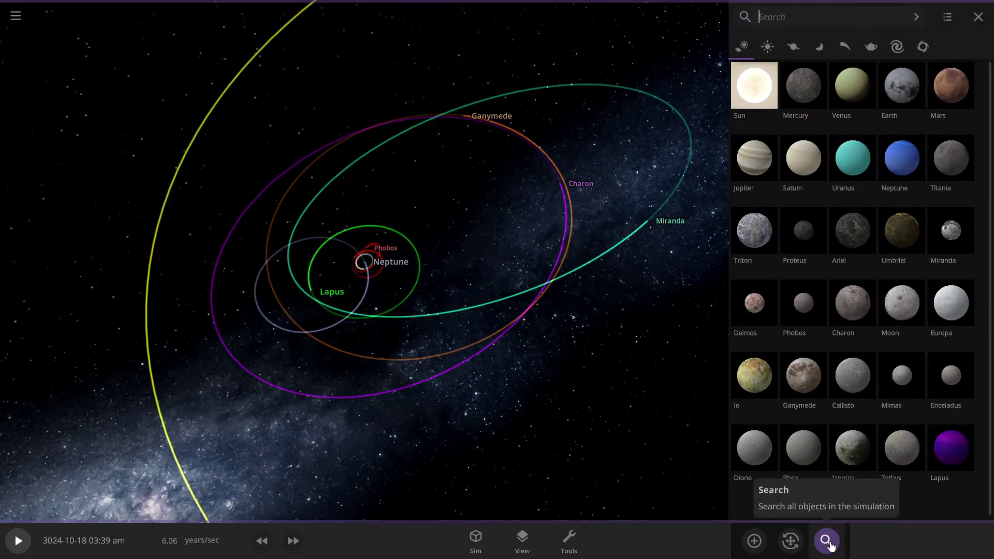
click(827, 541)
scroll(623, 446, up, 6)
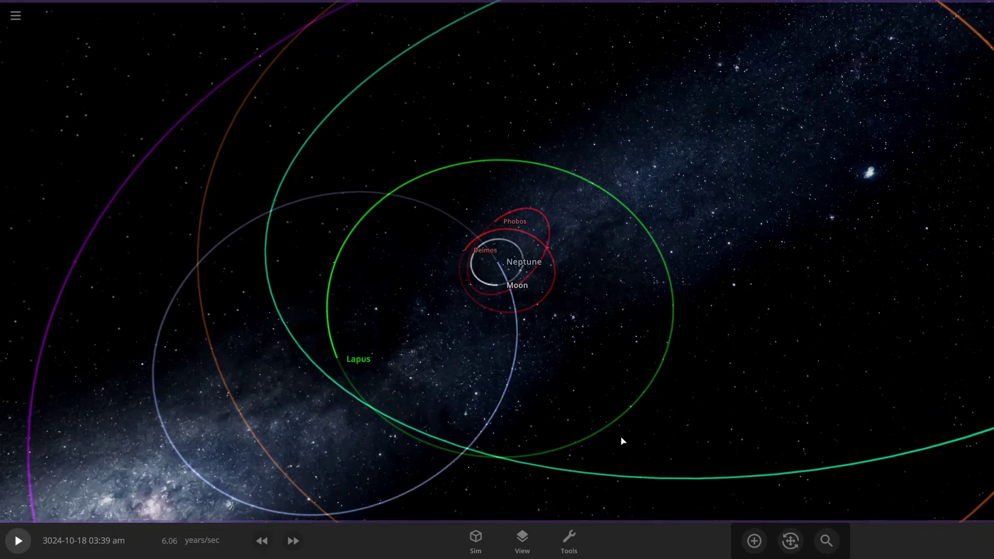
drag(623, 440, 774, 377)
scroll(678, 411, down, 2)
scroll(761, 381, down, 4)
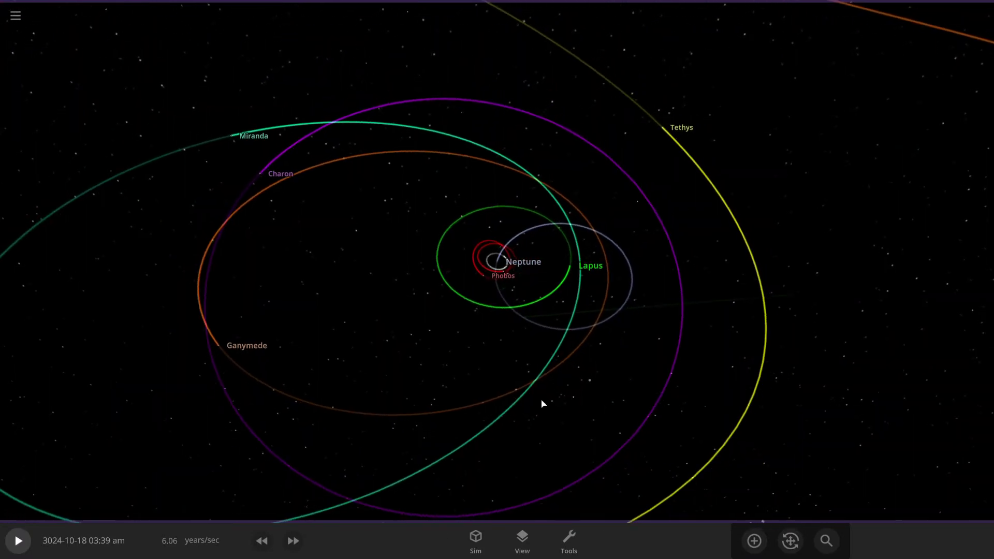
scroll(542, 402, down, 5)
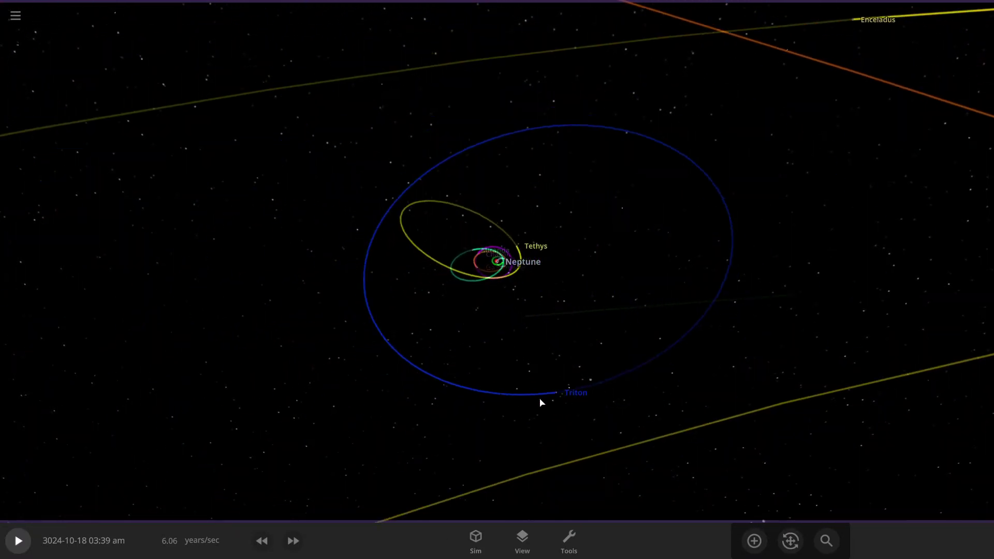
scroll(541, 402, down, 5)
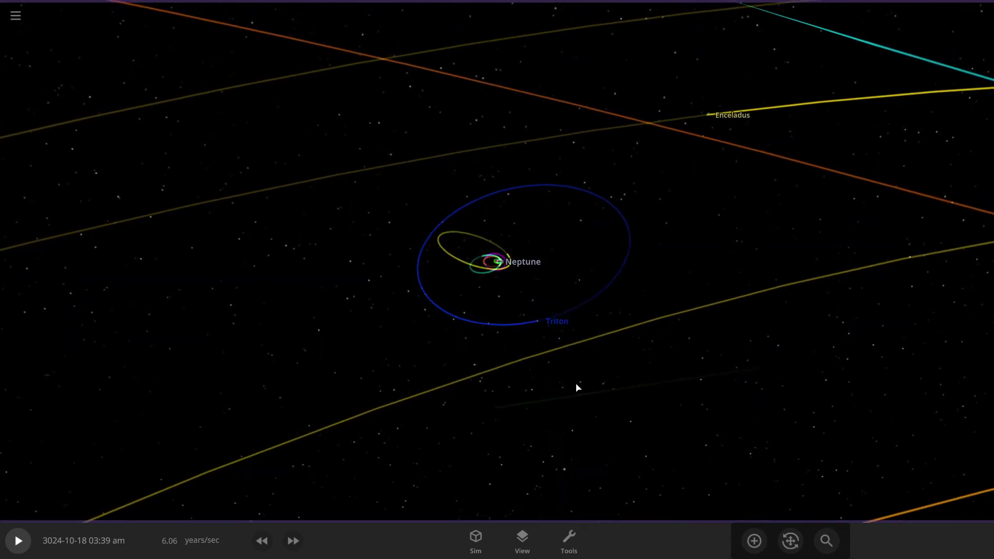
scroll(596, 390, up, 3)
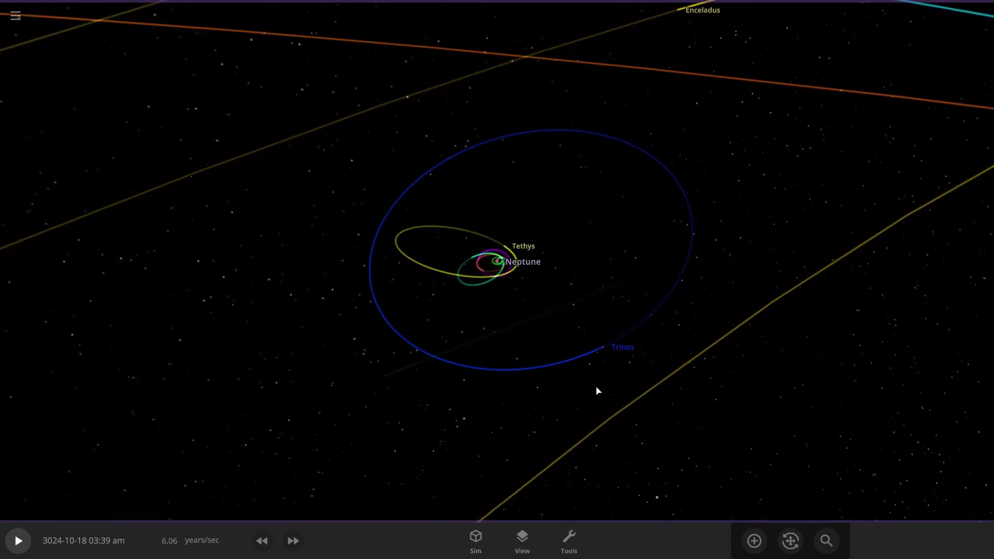
scroll(689, 382, down, 5)
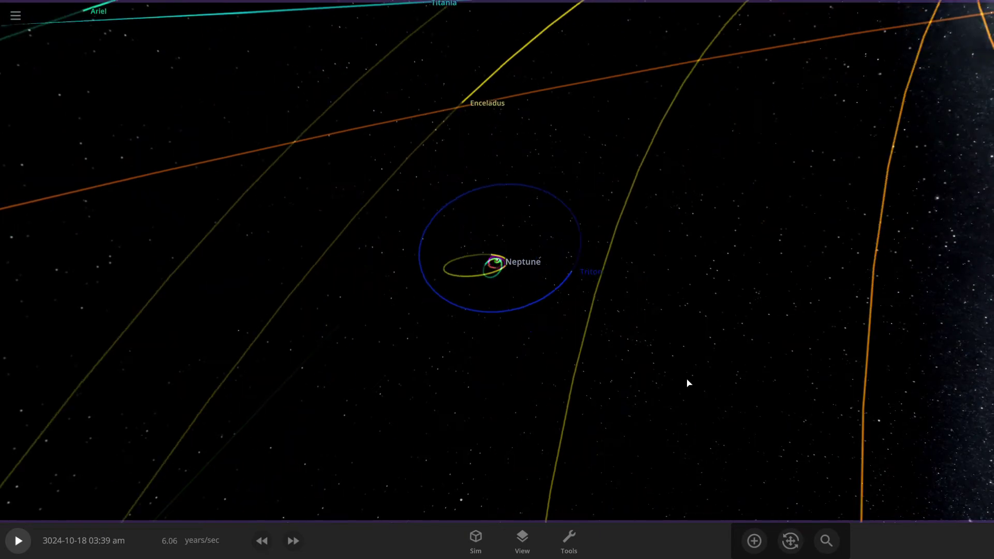
scroll(688, 382, up, 5)
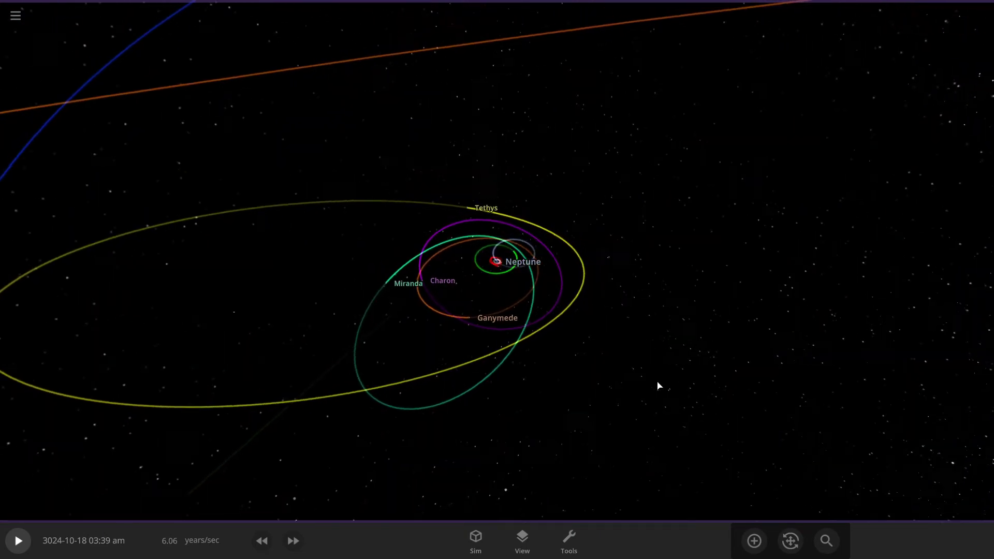
scroll(628, 392, up, 3)
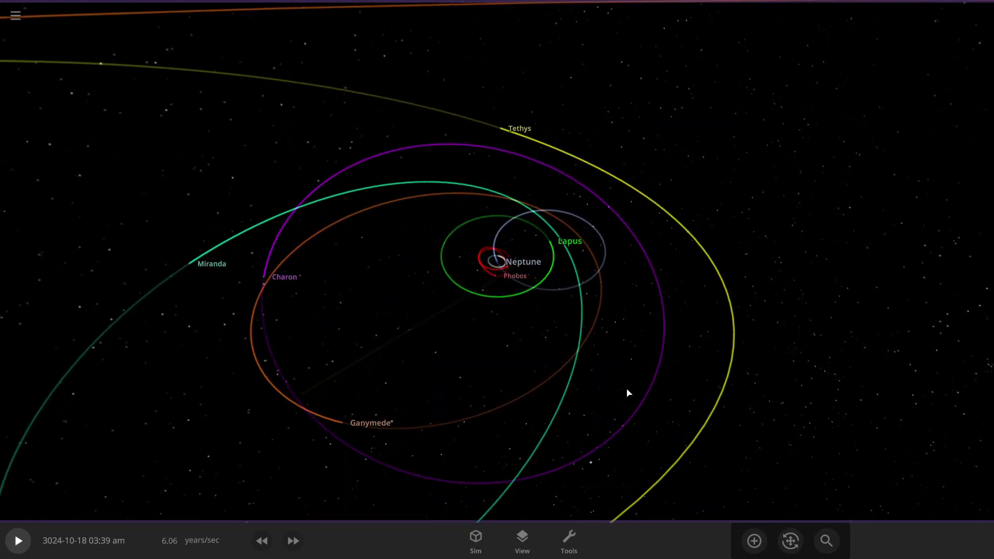
scroll(628, 392, up, 3)
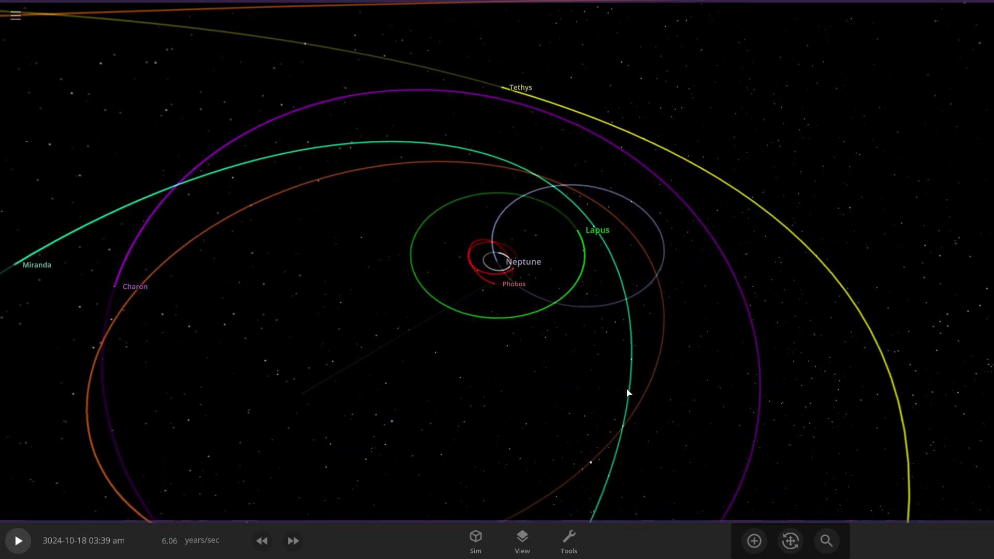